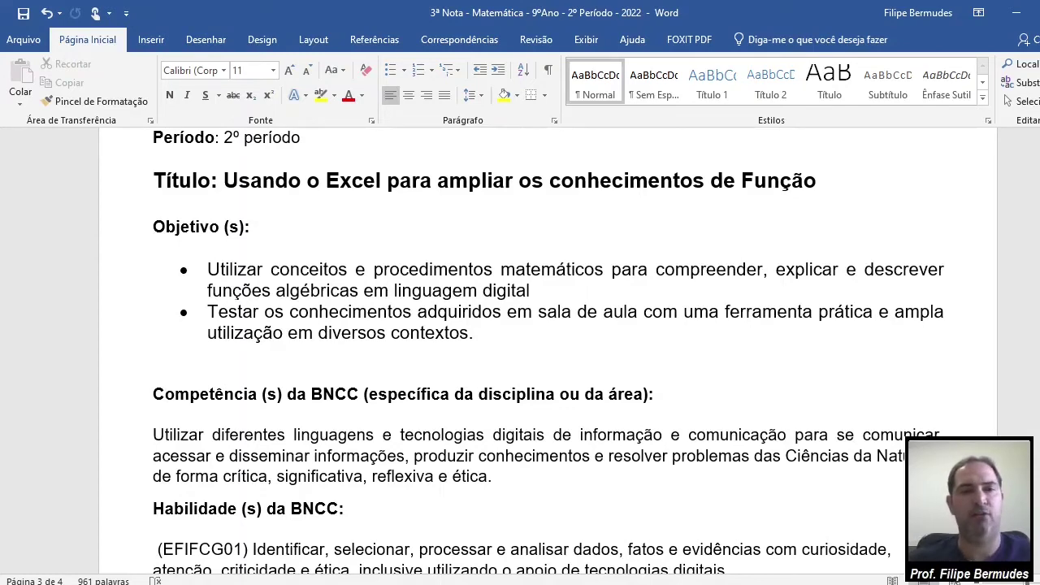
Step: Read through the assignment's objectives, activity description, evaluation criteria and schedule
scroll(782, 380, up, 1)
scroll(783, 380, down, 1)
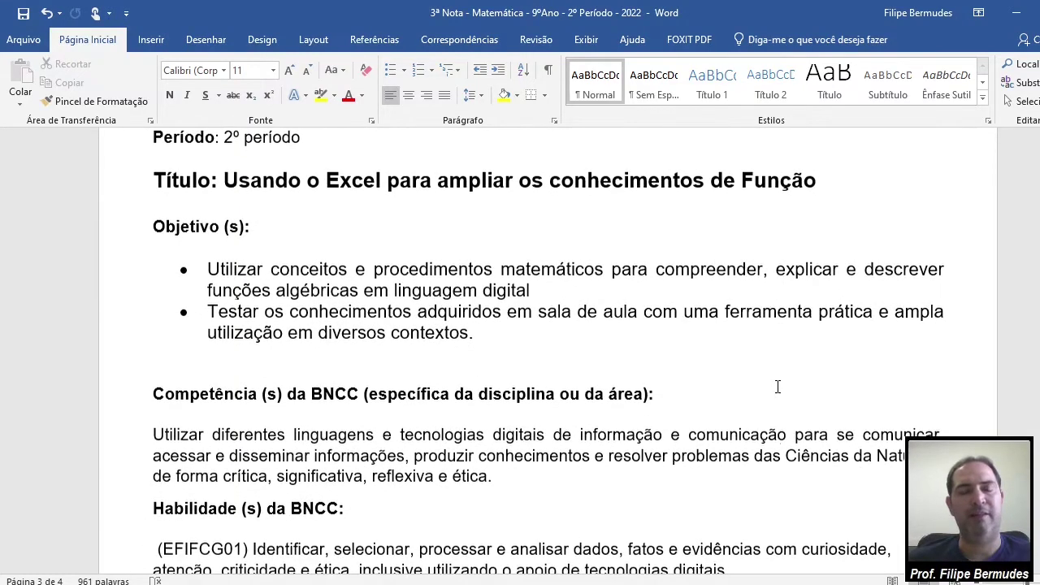
scroll(781, 385, down, 1)
scroll(778, 388, down, 5)
scroll(777, 388, up, 1)
scroll(776, 389, down, 3)
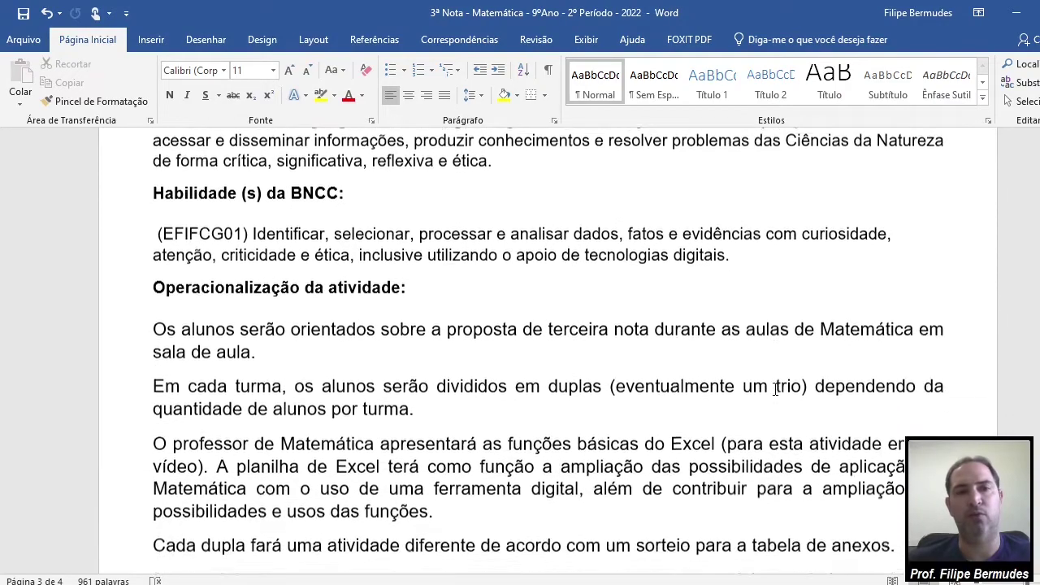
scroll(774, 391, down, 10)
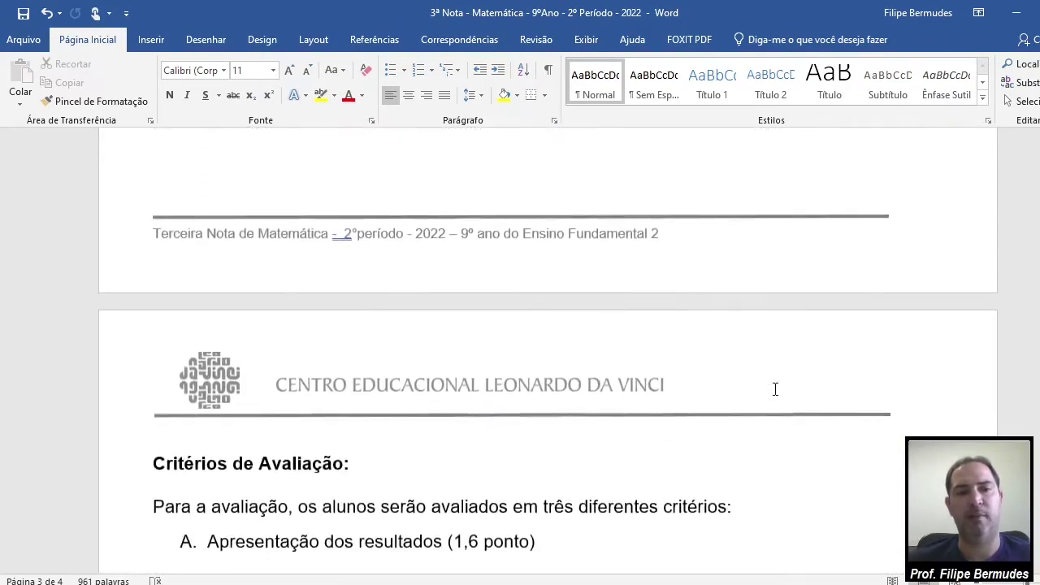
scroll(774, 391, down, 9)
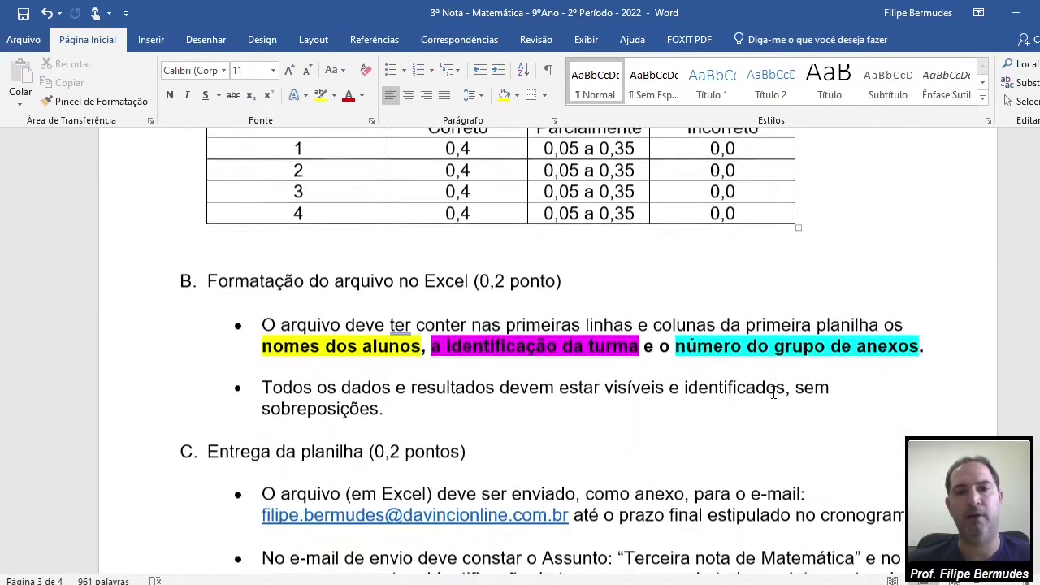
scroll(773, 393, down, 1)
scroll(774, 393, down, 6)
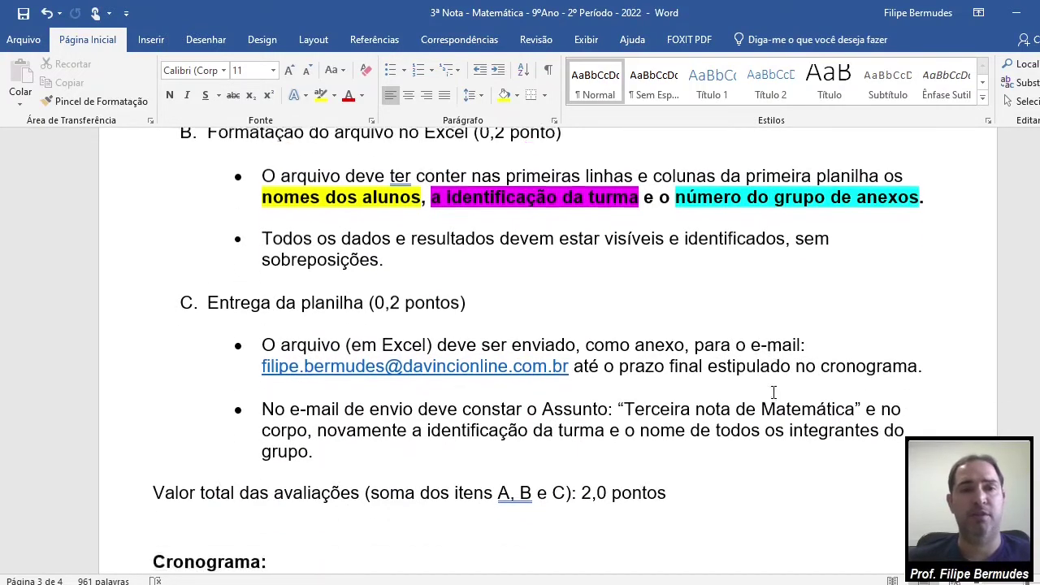
scroll(778, 387, down, 4)
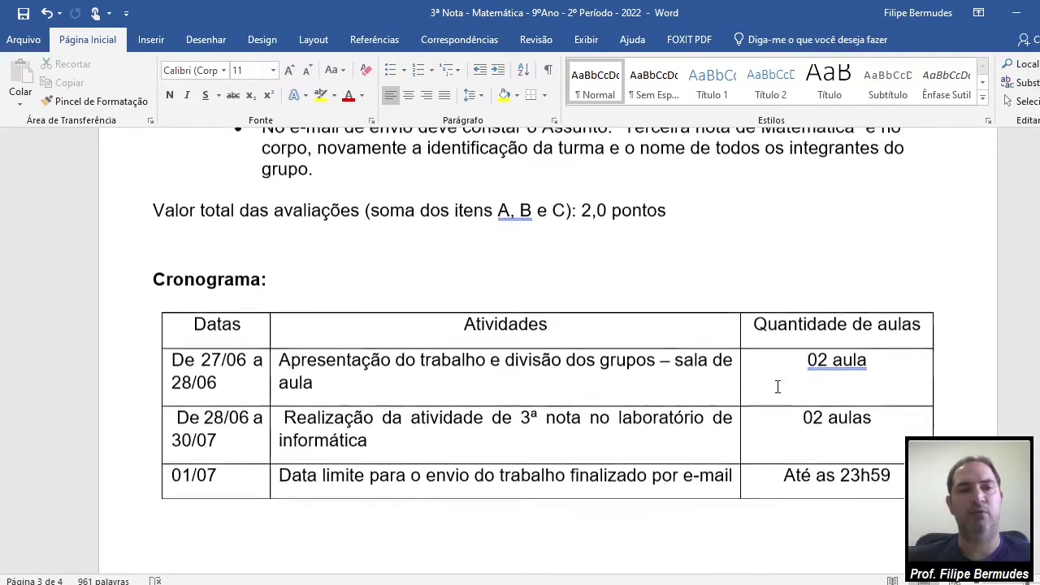
scroll(778, 387, up, 4)
scroll(778, 387, down, 4)
scroll(778, 387, down, 12)
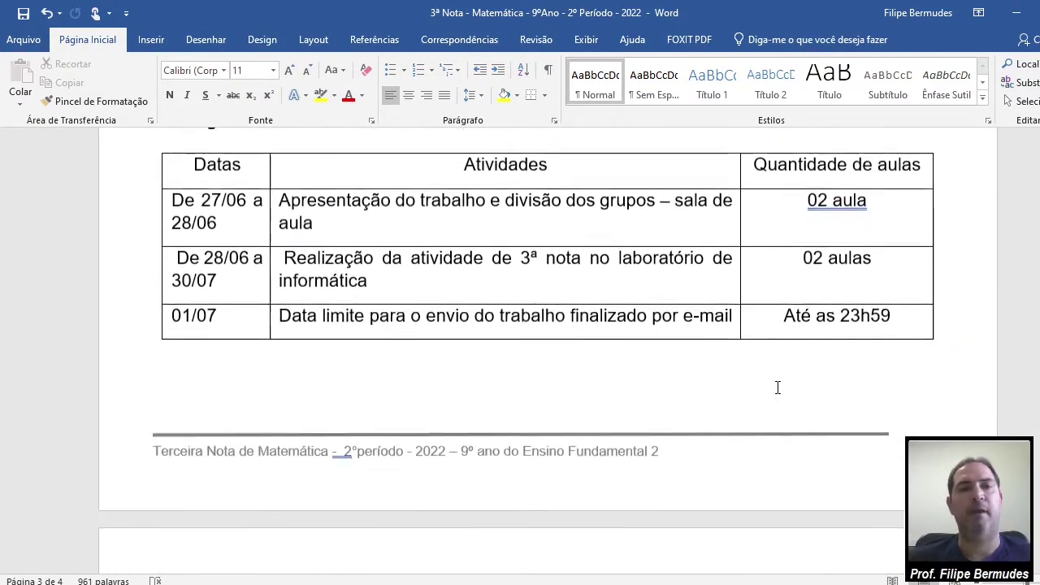
Step: Review the assignment script's worksheet instructions, from Planilha 1 through Planilha 4
scroll(778, 387, down, 11)
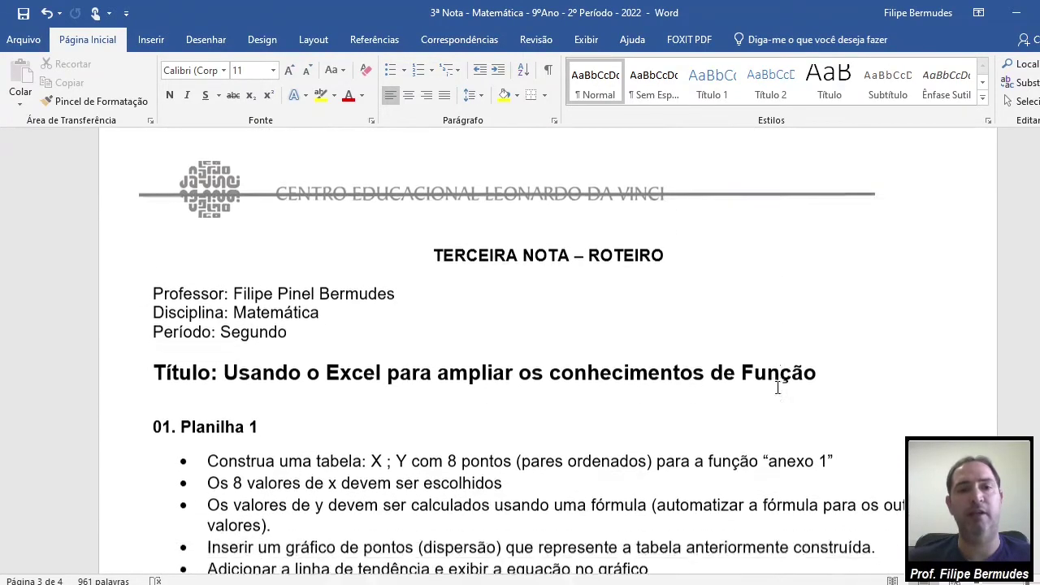
scroll(773, 388, down, 18)
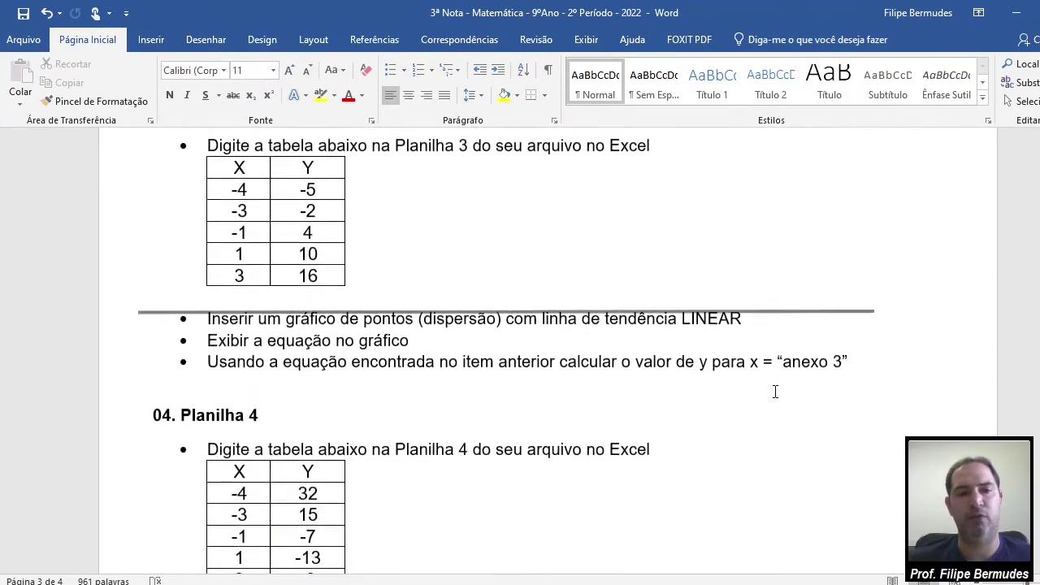
scroll(310, 273, up, 20)
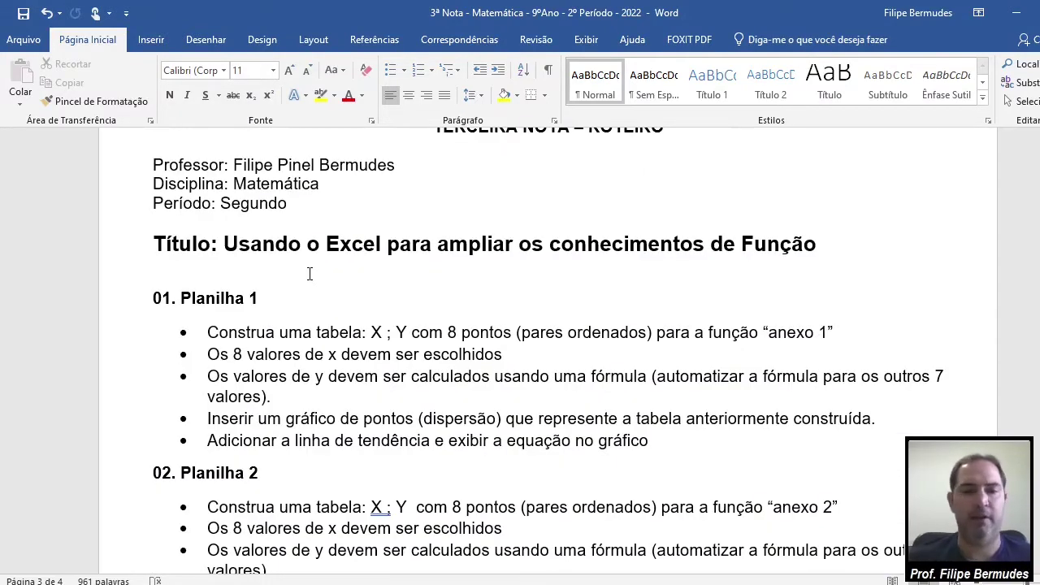
Step: View the Excel workbook, then return to the Word document and consult the annex table of functions
key(alt+Tab)
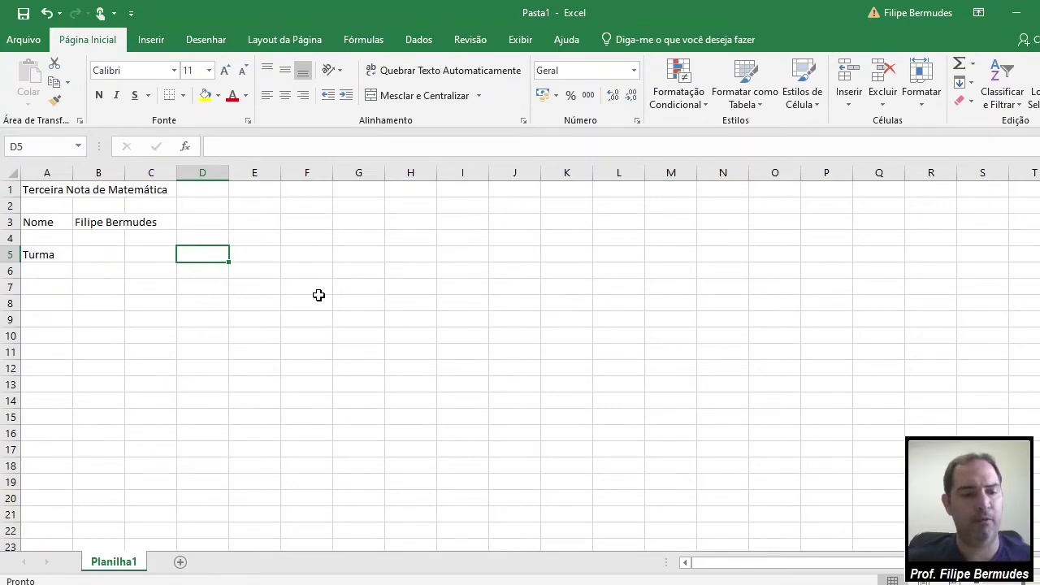
key(alt+Tab)
scroll(395, 462, down, 10)
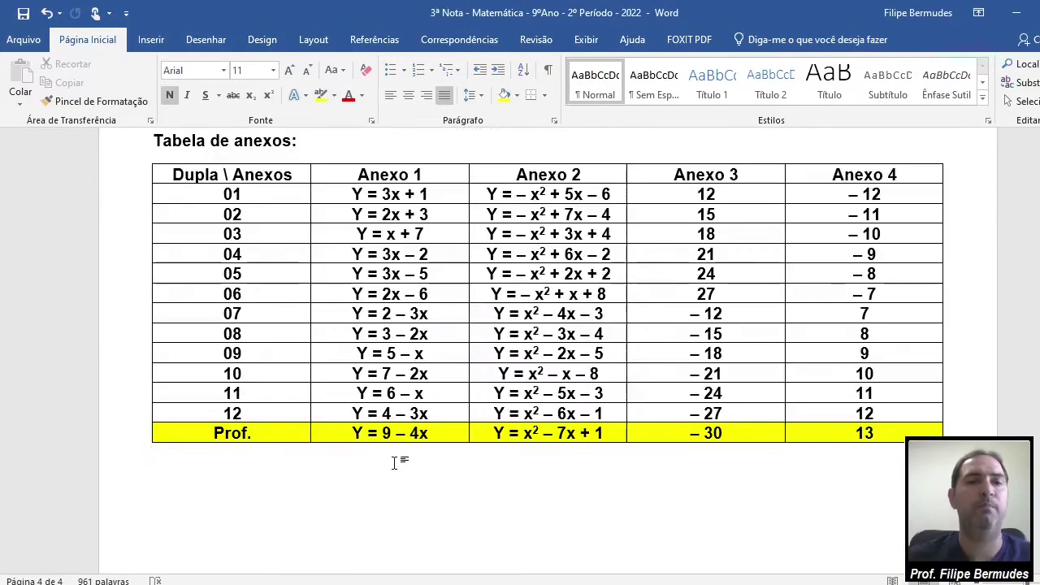
Step: Switch to Excel and enter the table headers "X" in B7 and "Y =" in C7
key(alt+Tab)
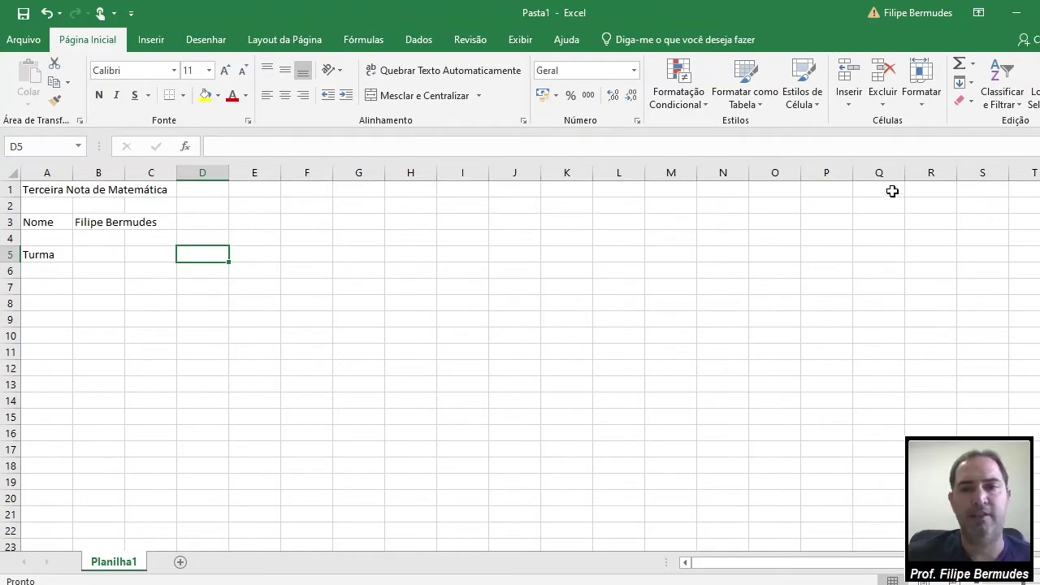
click(109, 287)
text(X)
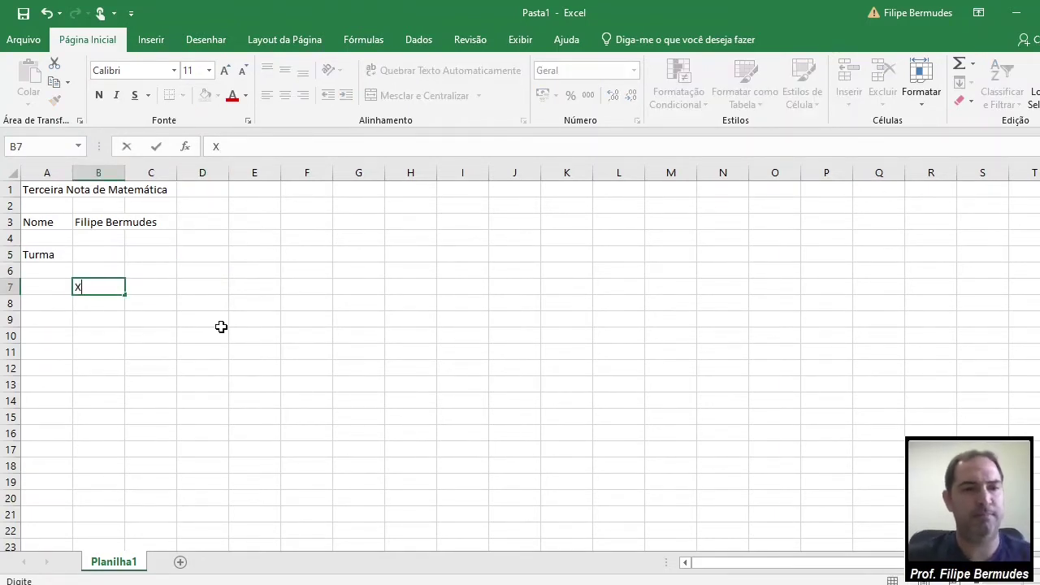
key(Tab)
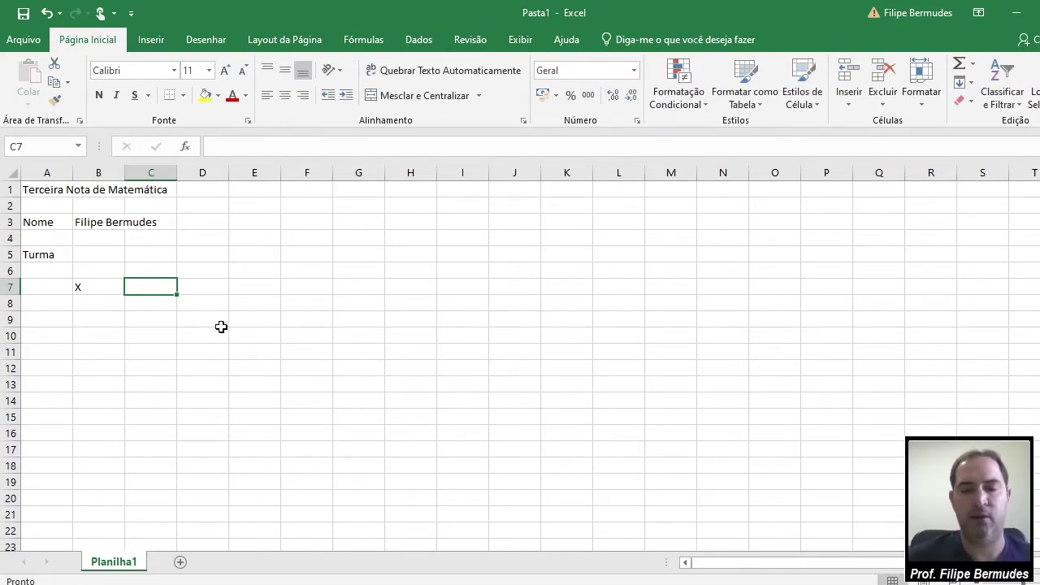
text(Y=)
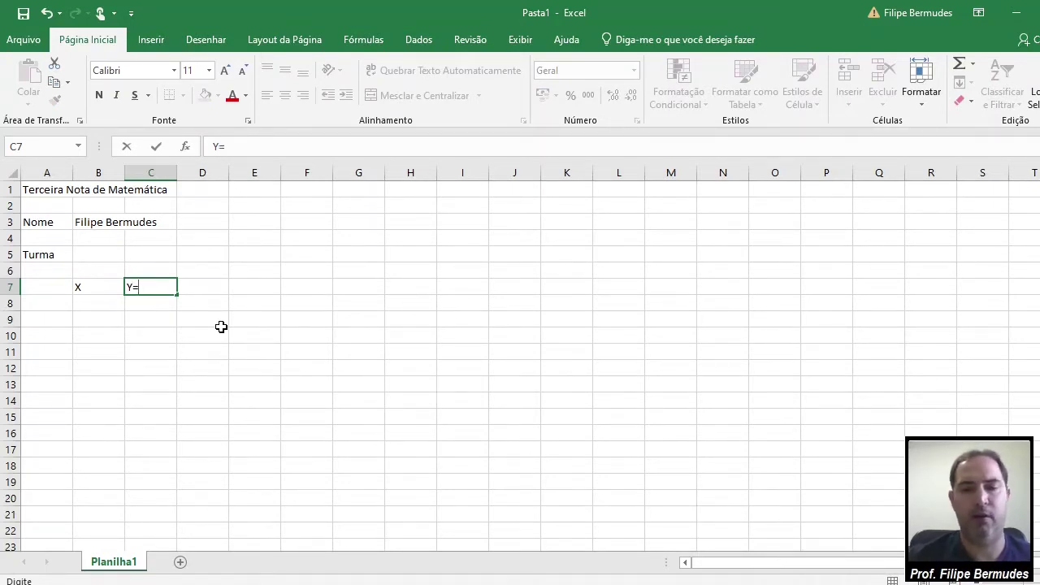
key(BackSpace)
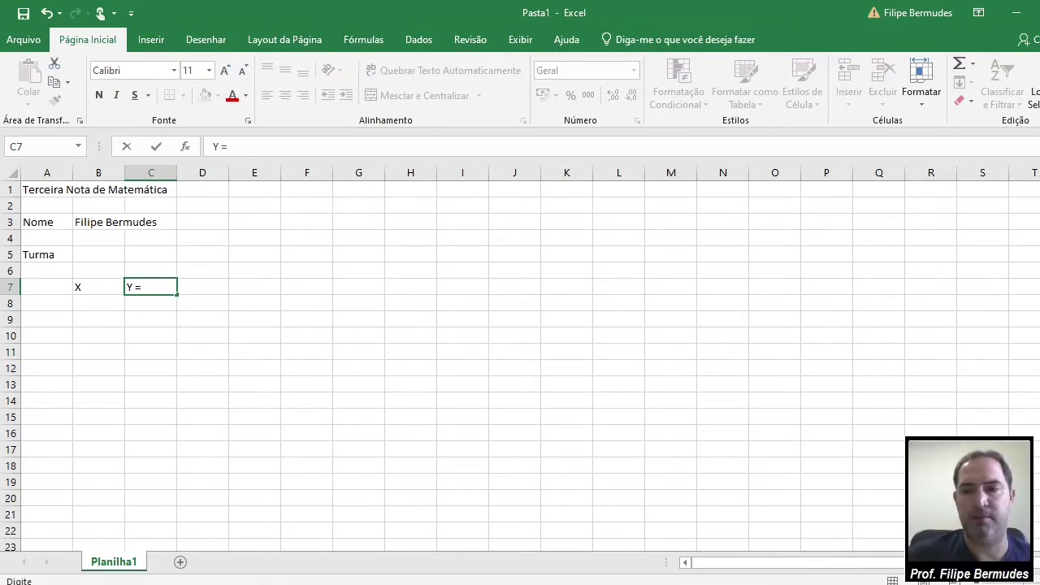
Step: Set the font size of the whole sheet to 20 and widen column A to fit its labels
click(11, 171)
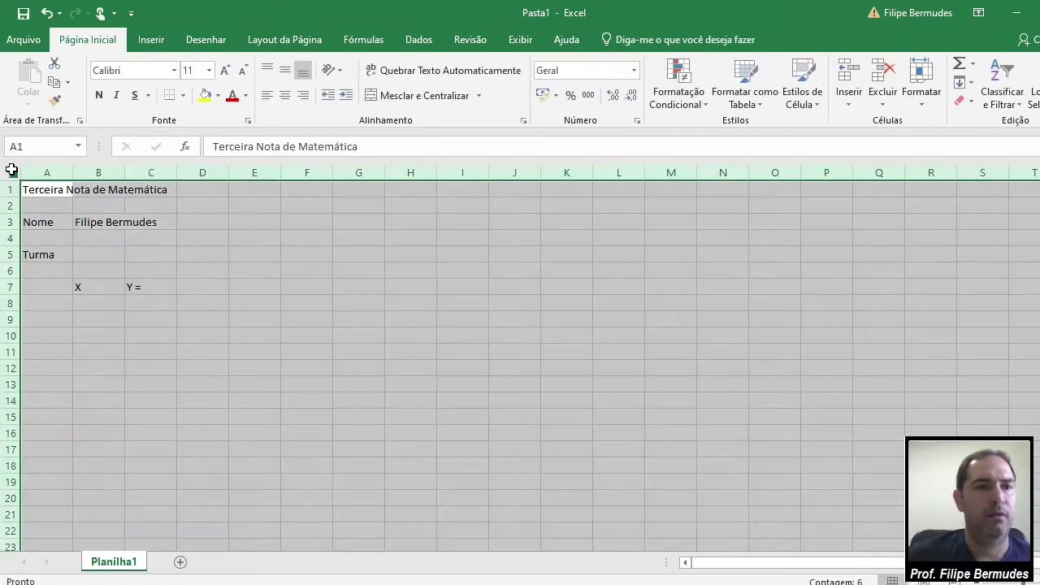
click(209, 70)
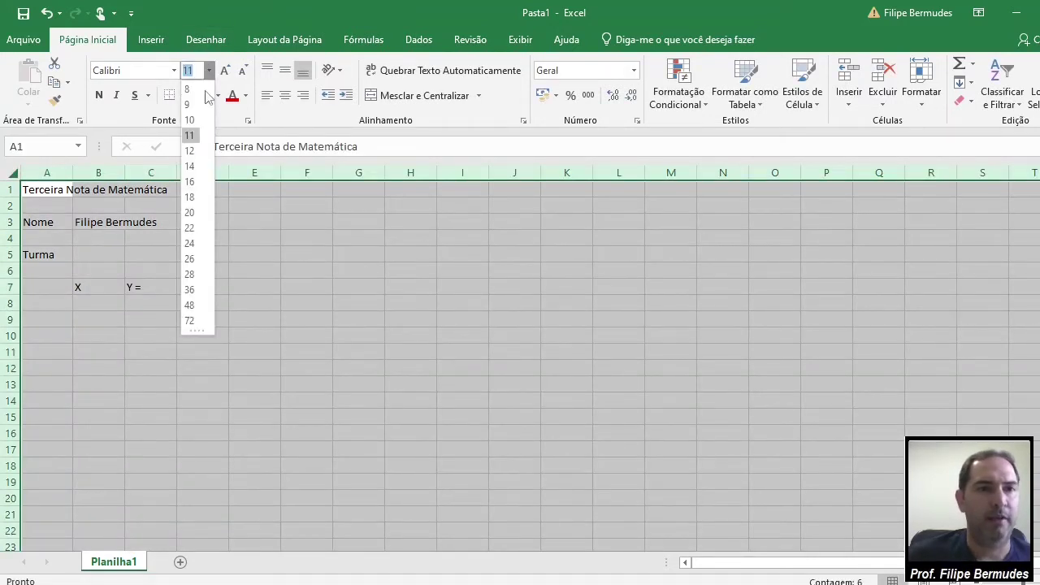
click(189, 213)
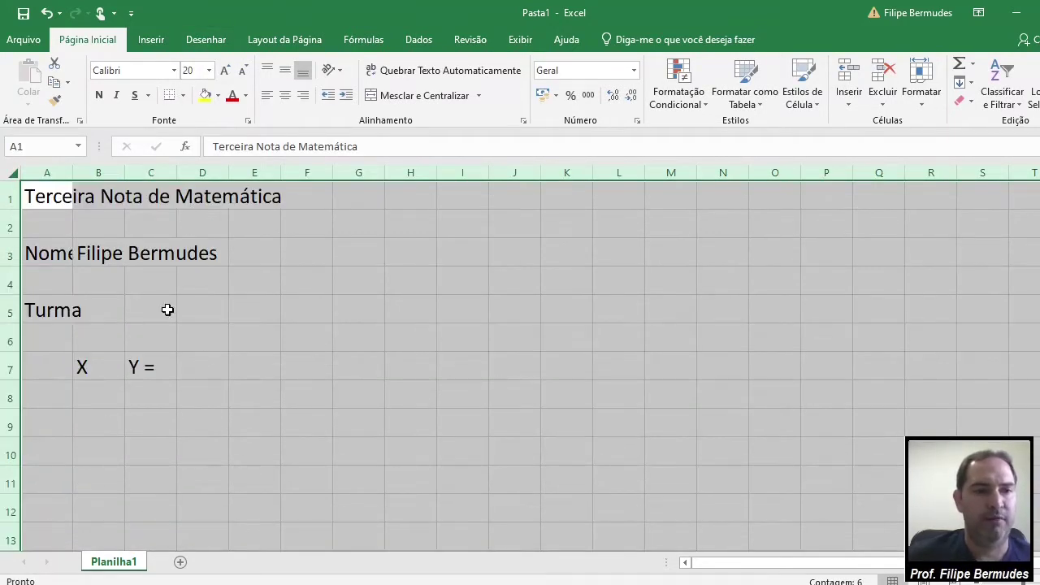
click(209, 502)
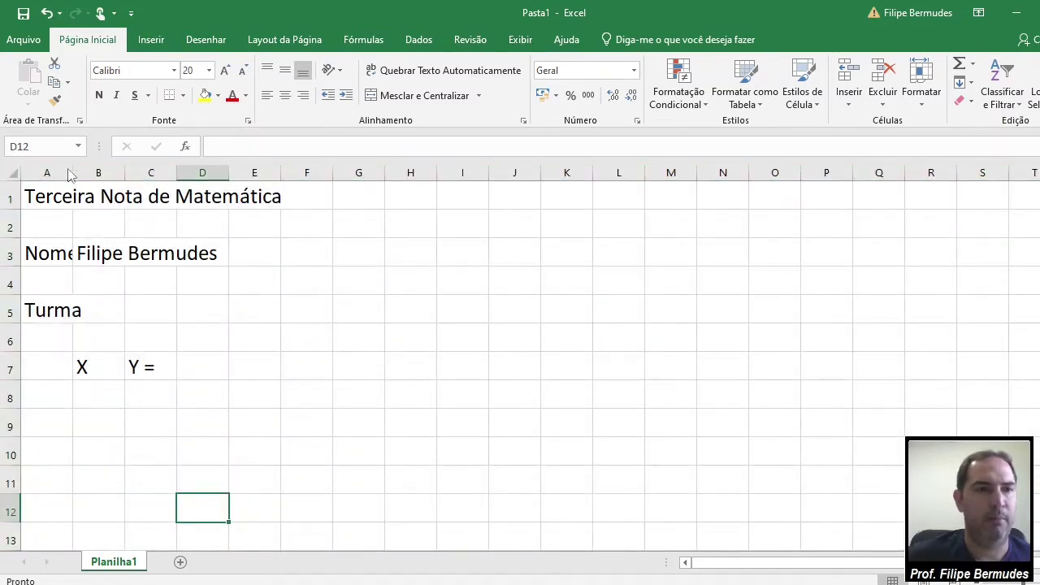
drag(72, 173, 104, 171)
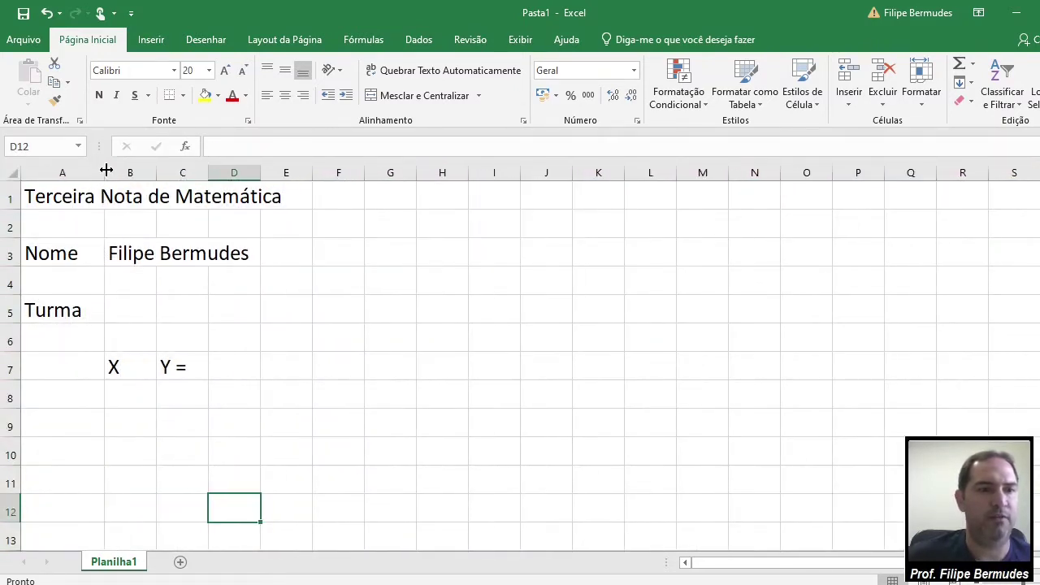
scroll(211, 362, down, 1)
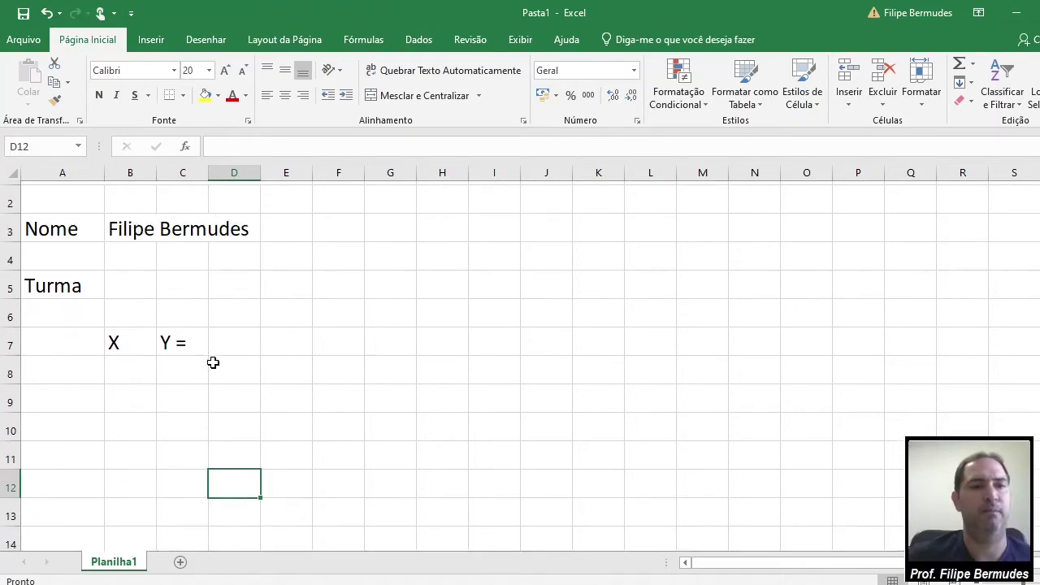
scroll(220, 363, up, 1)
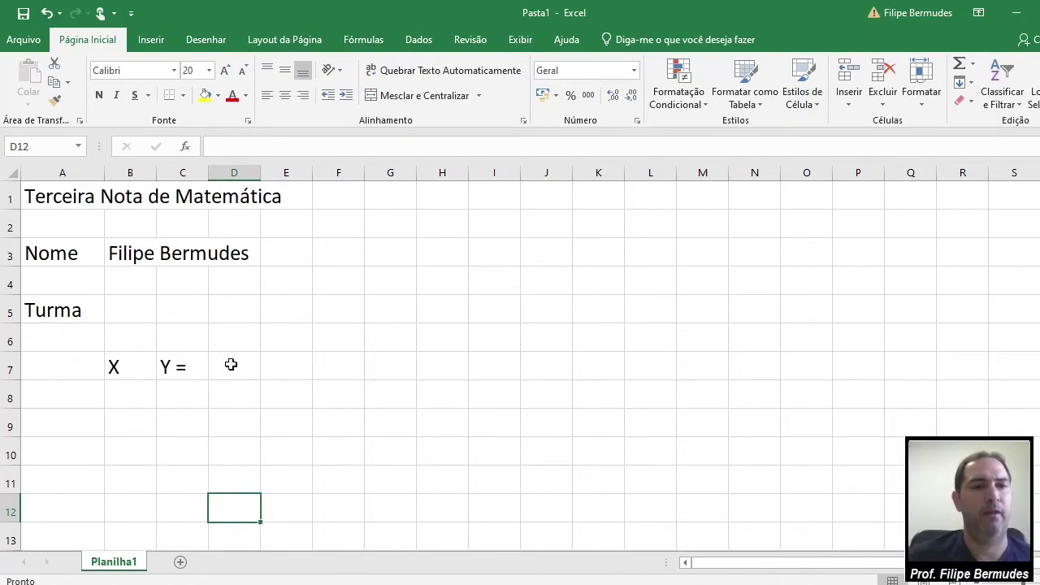
Step: Complete the header in C7 as "Y = 9 - 4x" and widen column C to fit it
click(182, 370)
double_click(187, 367)
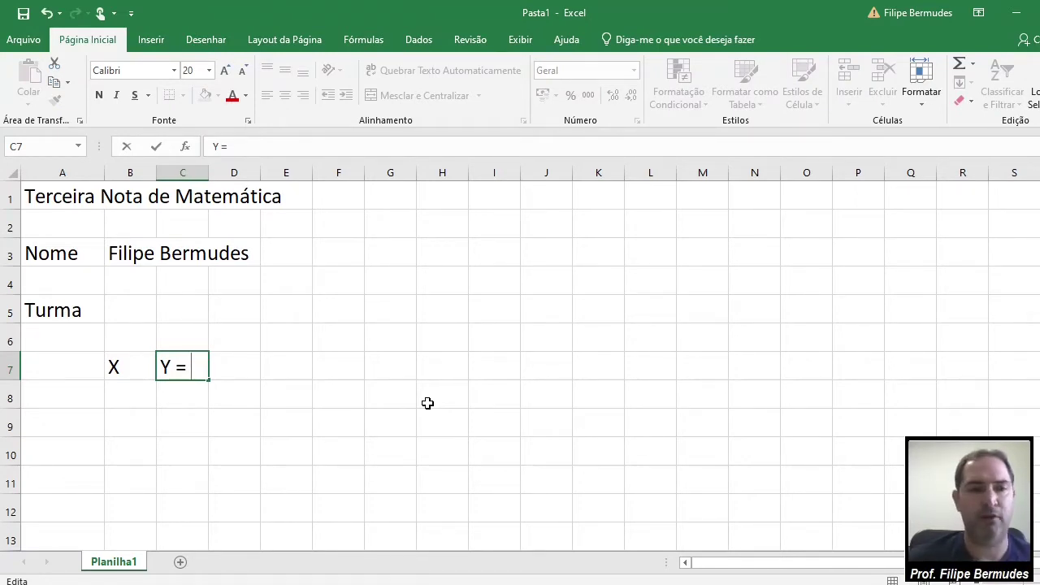
text(9 -)
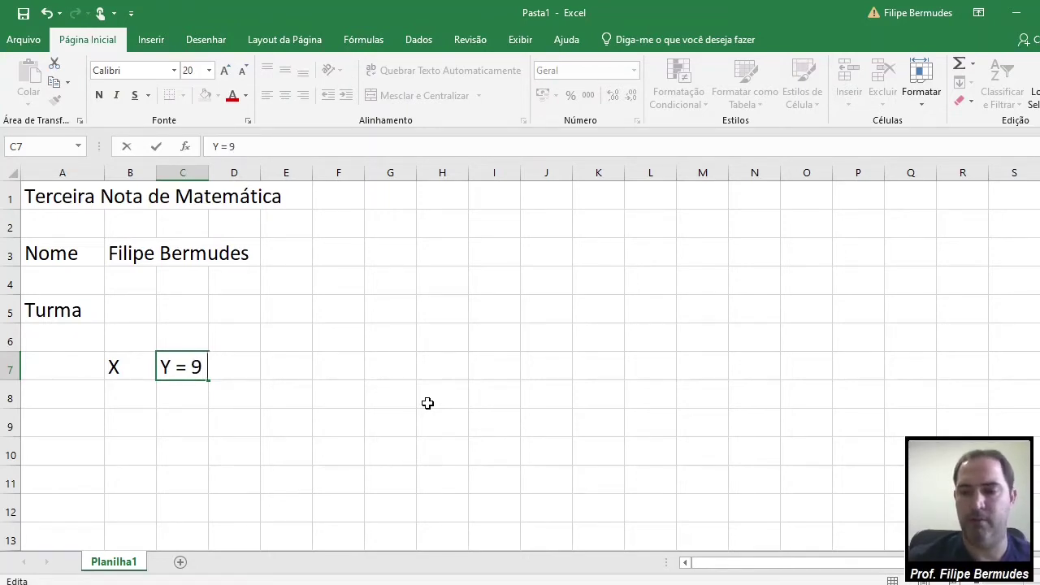
text( 4x)
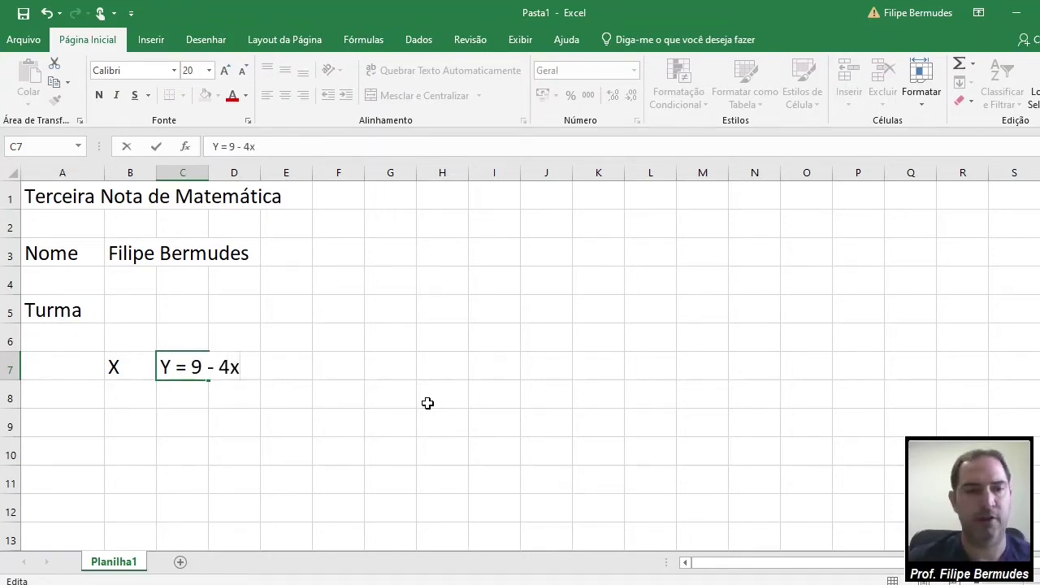
click(445, 403)
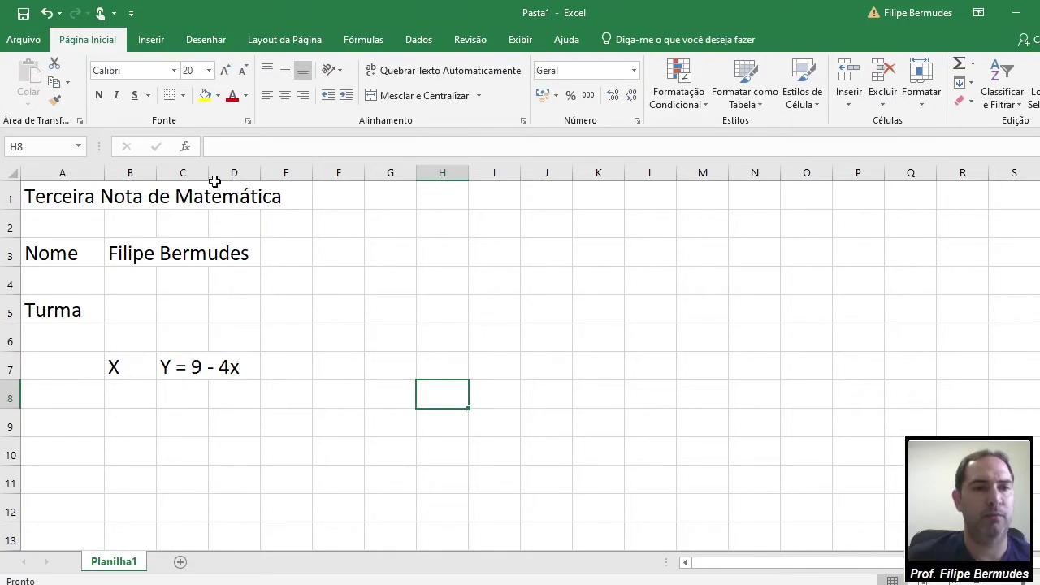
drag(208, 173, 258, 181)
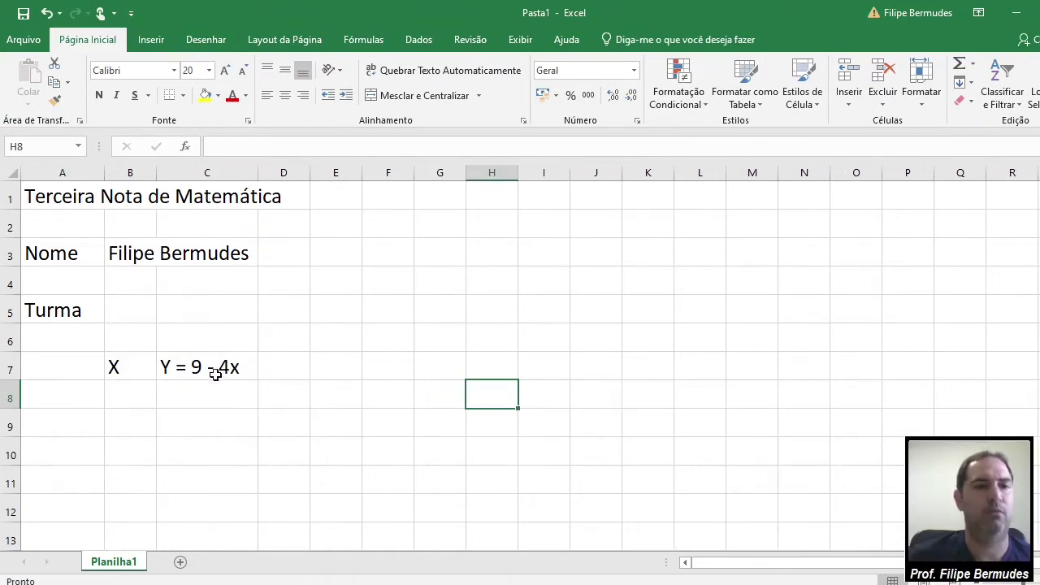
Step: Enter the first X values -4, -3 and -2 in cells B8 to B10
click(213, 367)
click(144, 400)
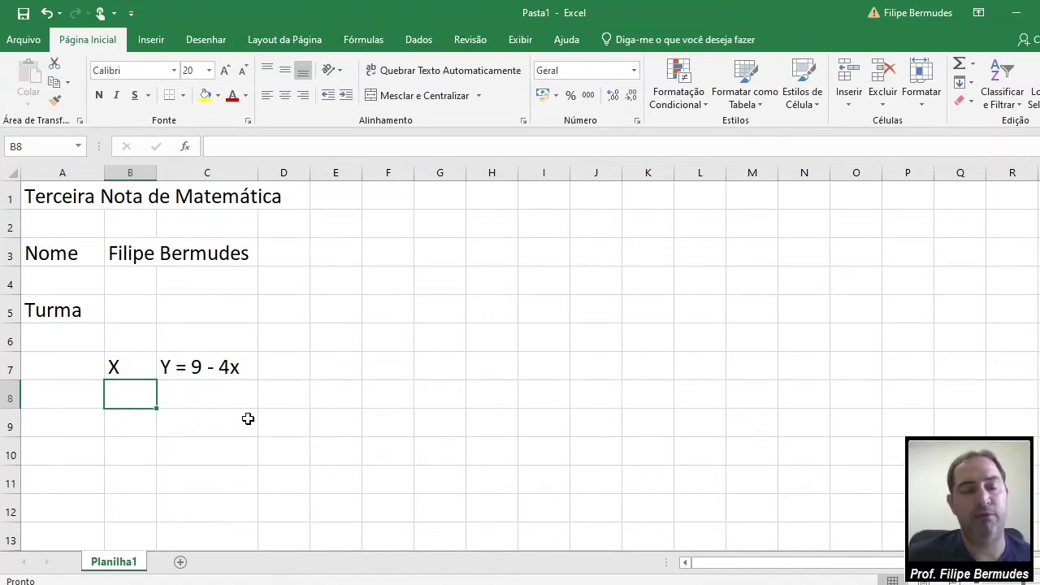
scroll(249, 418, down, 1)
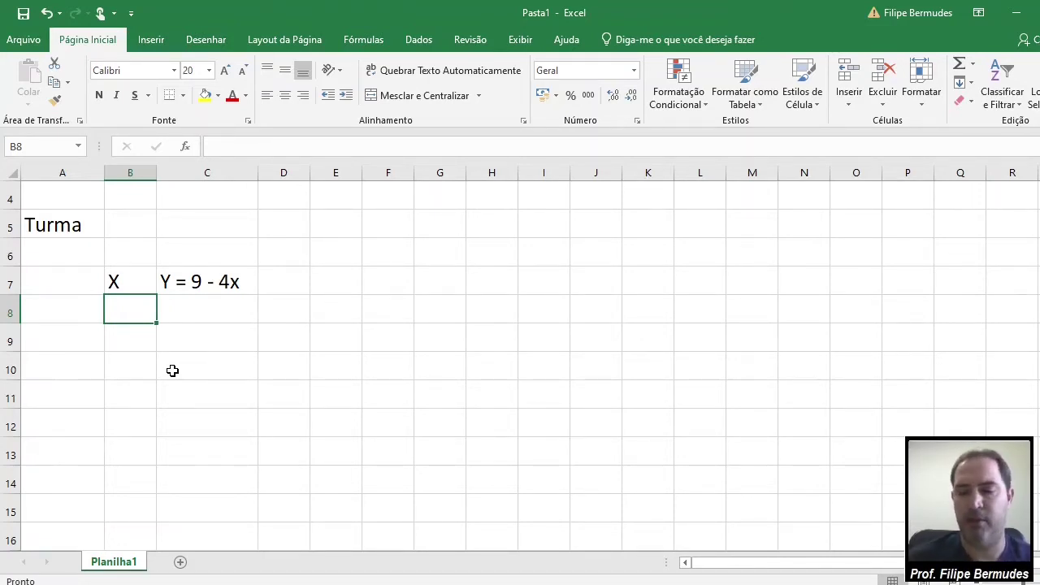
text(-)
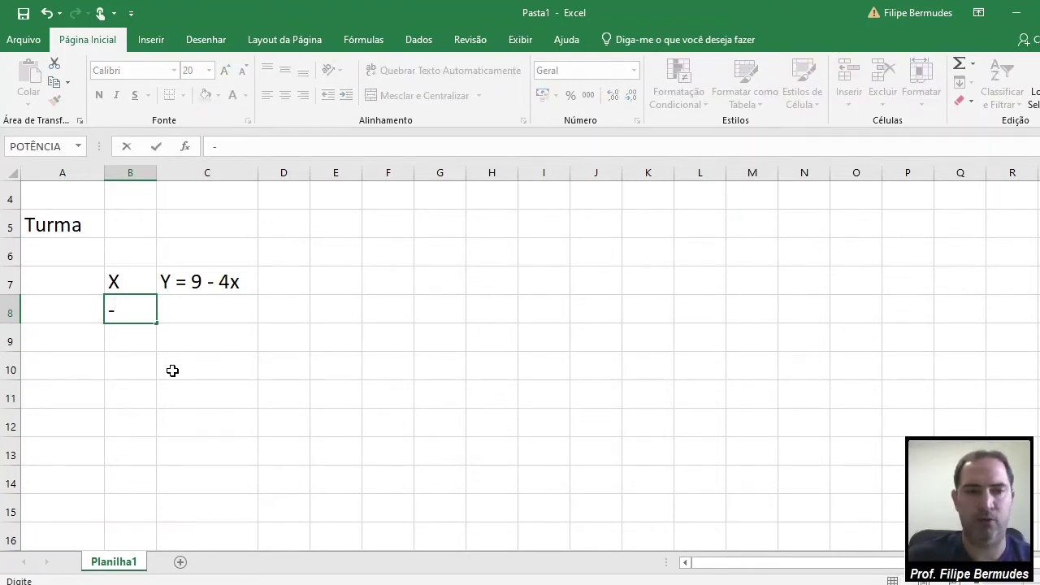
key(Return)
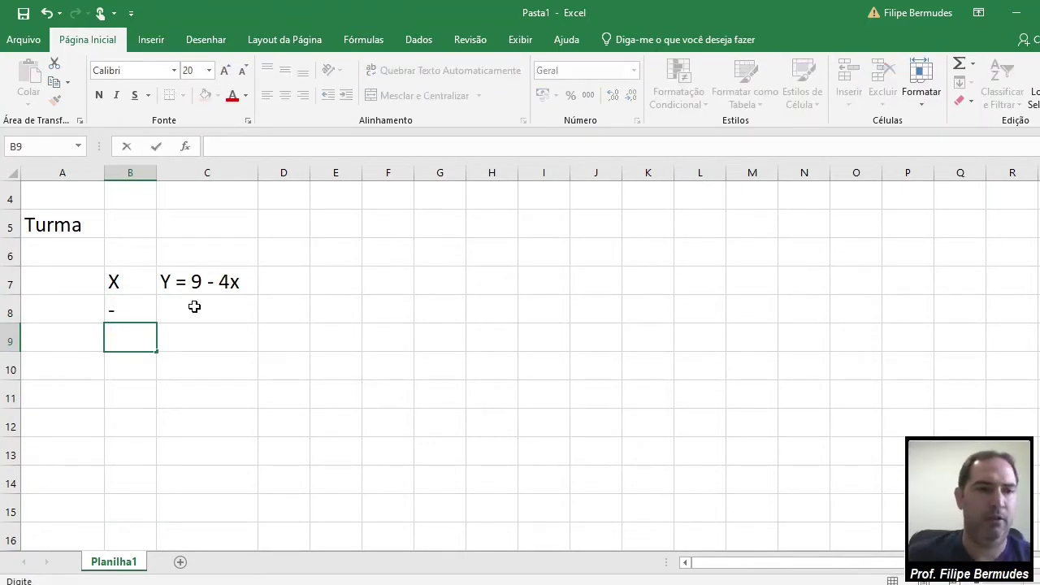
click(143, 316)
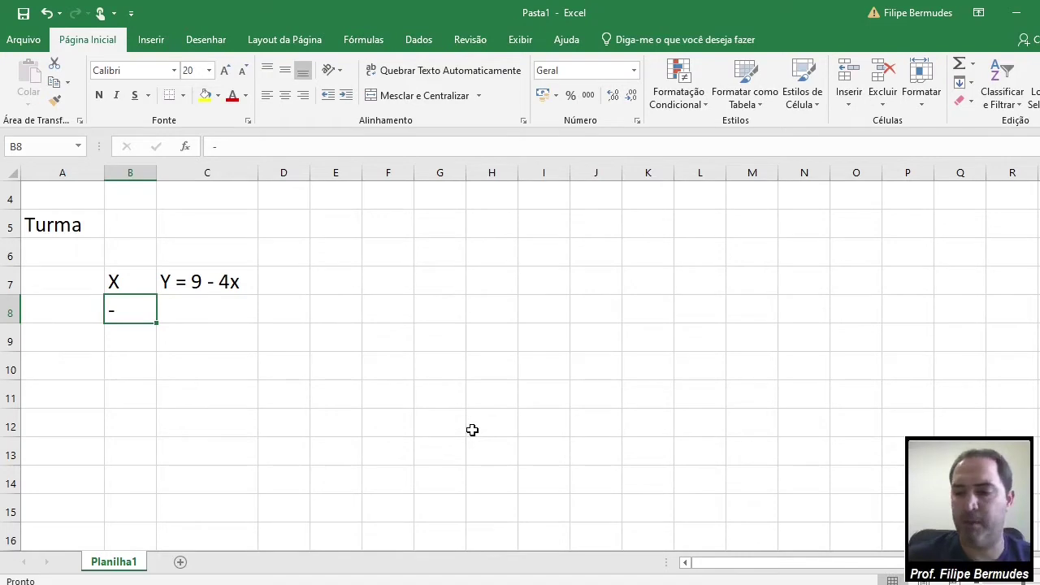
text(-4)
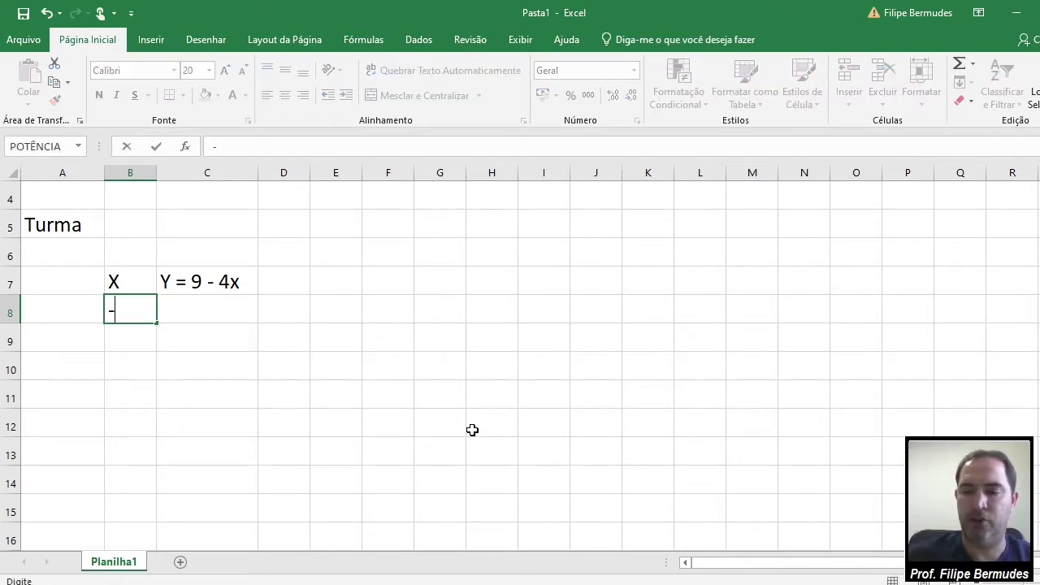
key(Return)
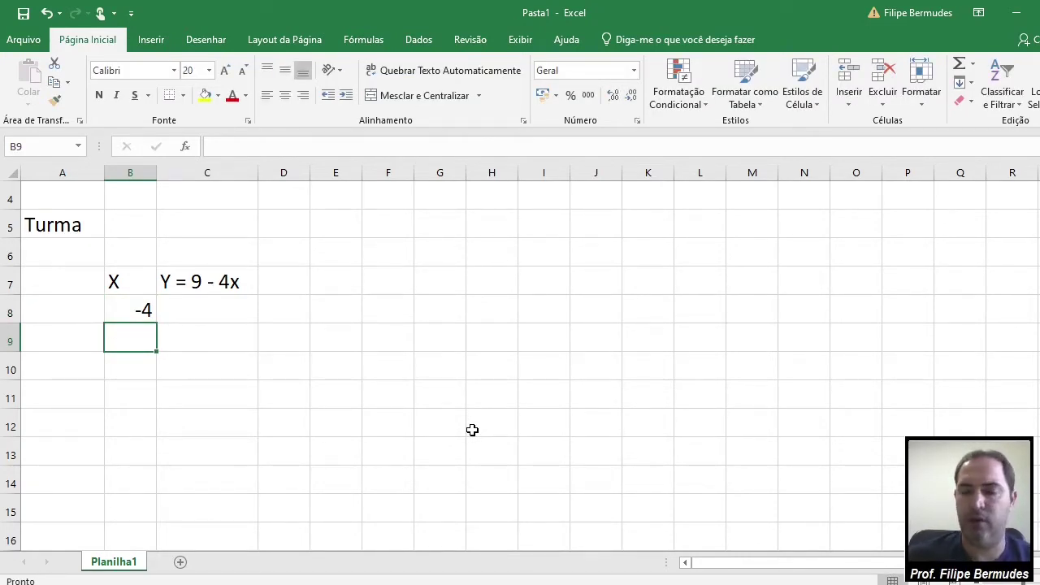
text(-)
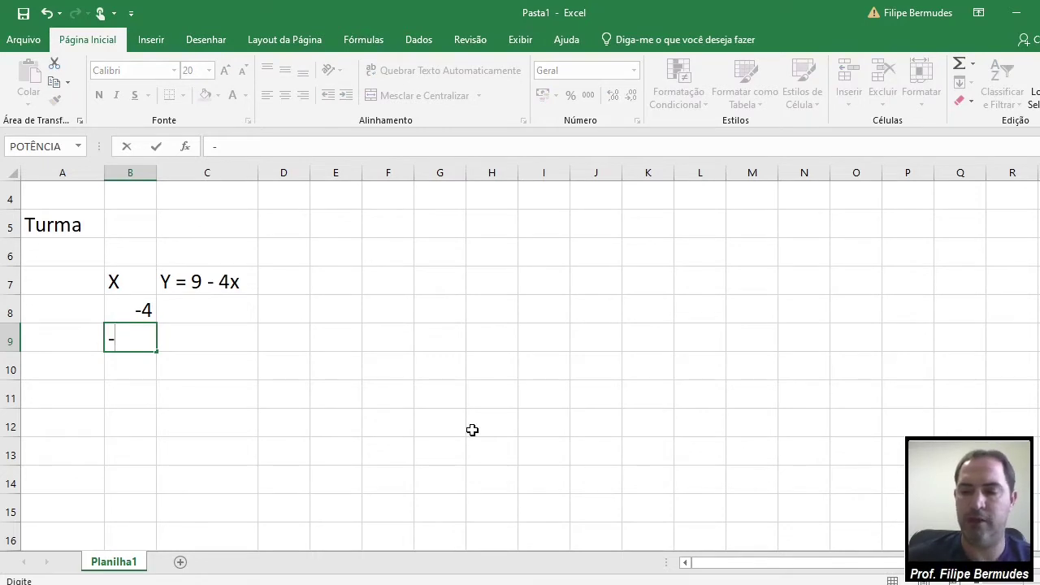
text(3)
key(Return)
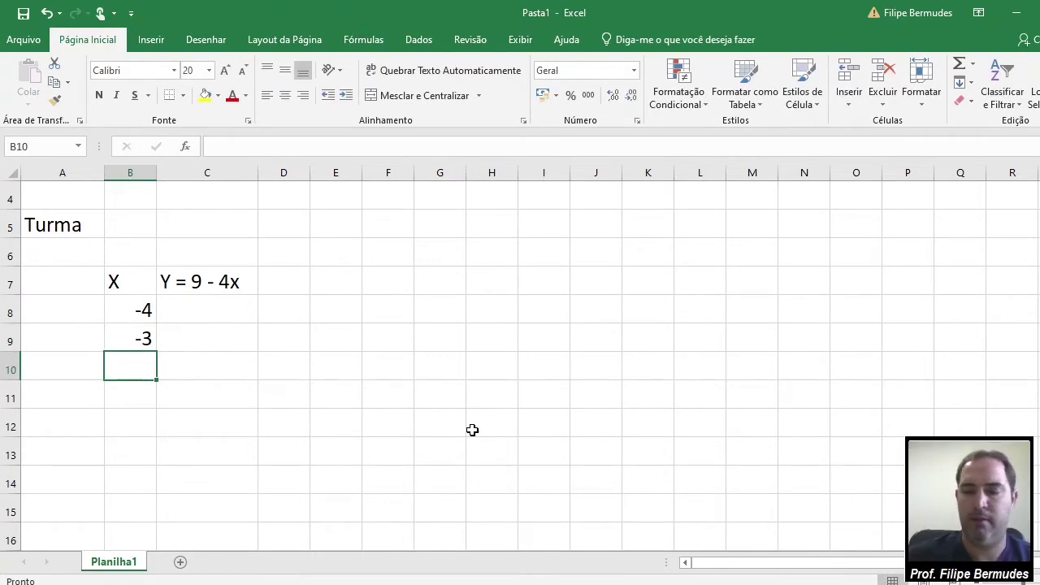
text(-2)
key(Return)
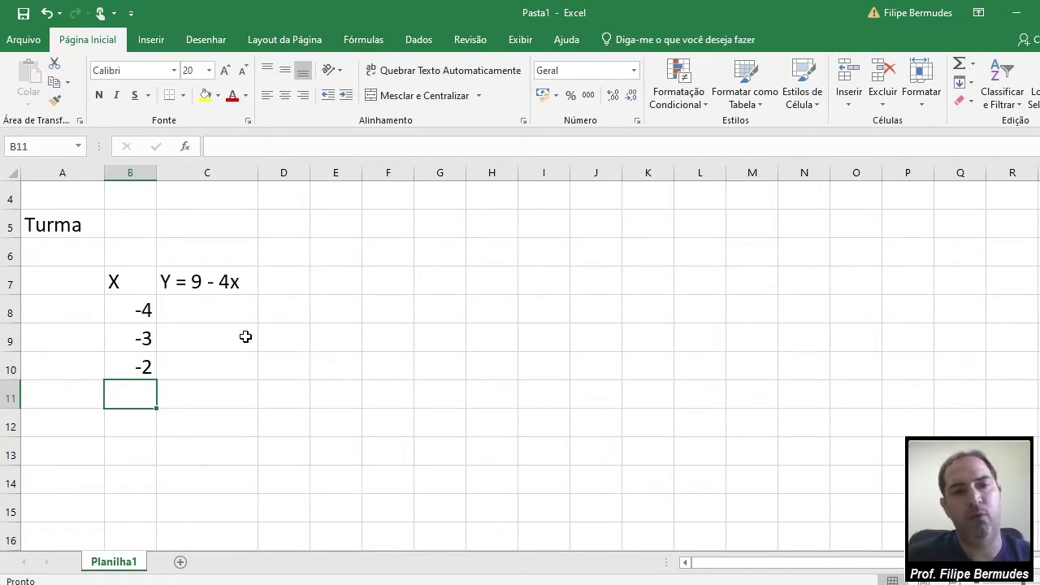
Step: Extend the X value series from B8:B10 down to 3 in B15 with AutoFill
drag(145, 310, 151, 514)
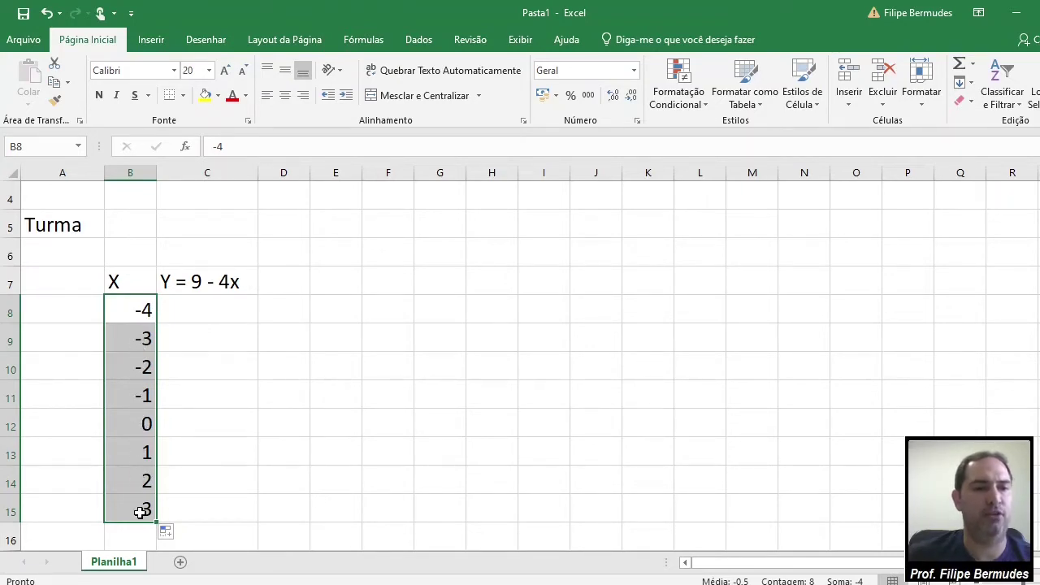
click(208, 492)
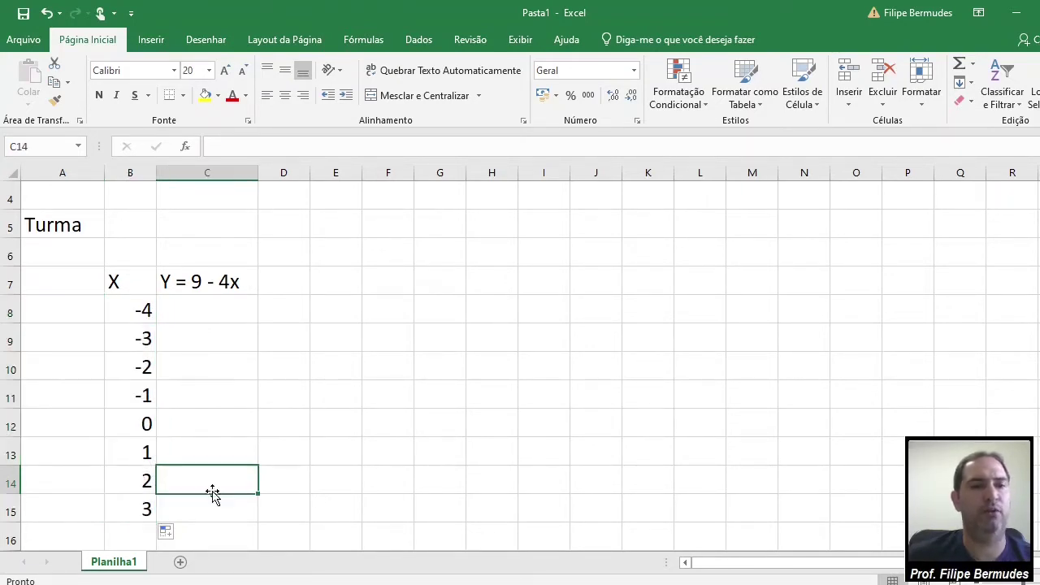
click(370, 421)
Step: Apply all borders to the table range B7:C15 and center its contents horizontally
drag(120, 283, 198, 508)
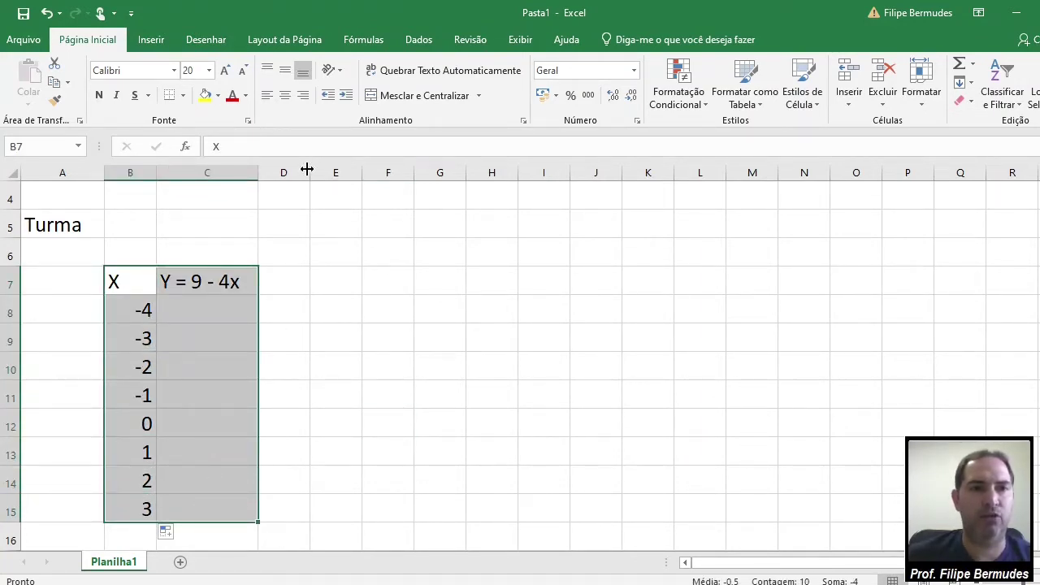
click(183, 96)
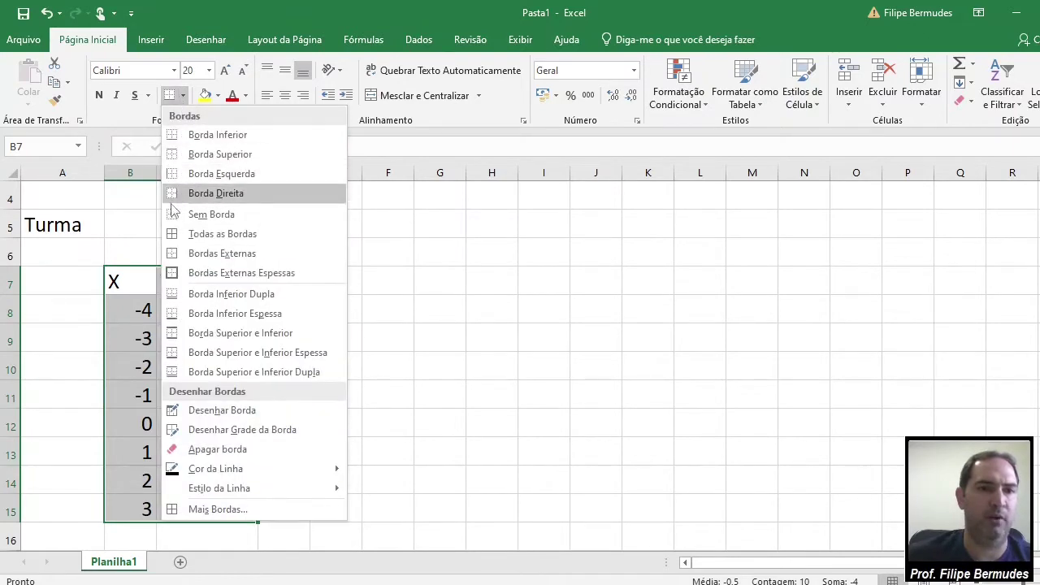
click(174, 235)
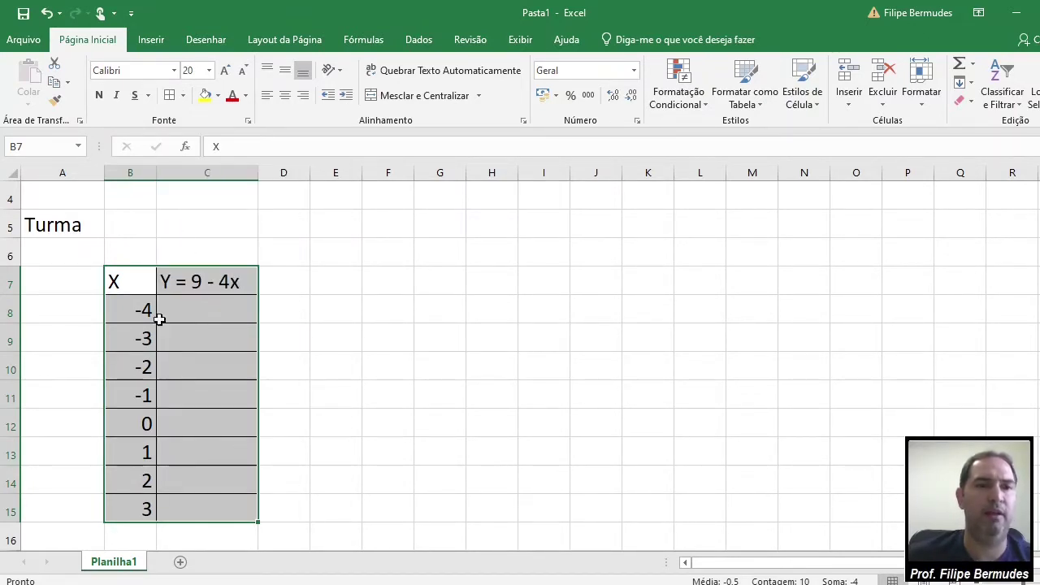
click(286, 96)
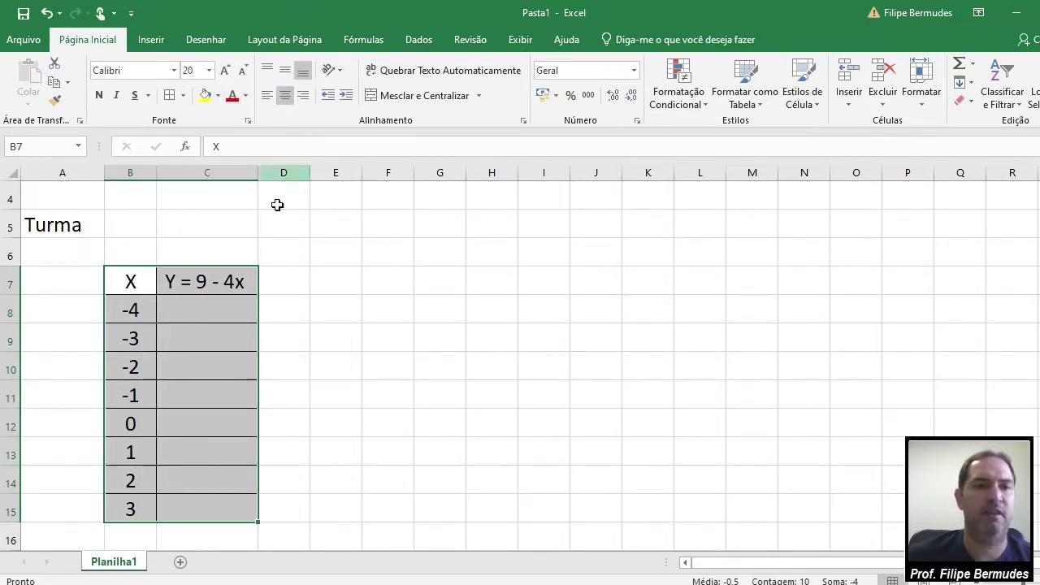
click(386, 341)
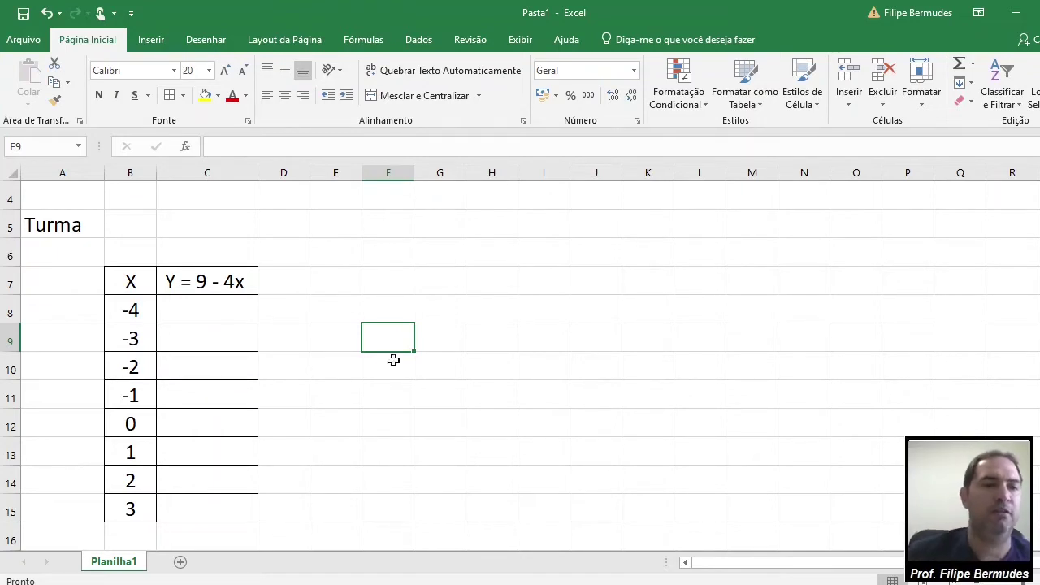
Step: Enter the formula =9-4*B8 in C8 to calculate Y for the first X value
click(208, 319)
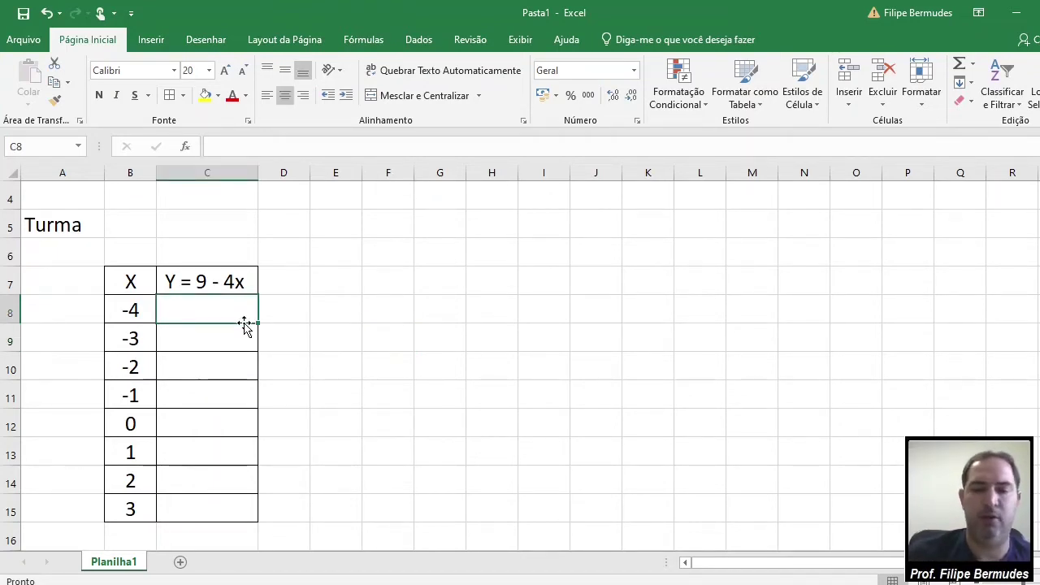
text(=)
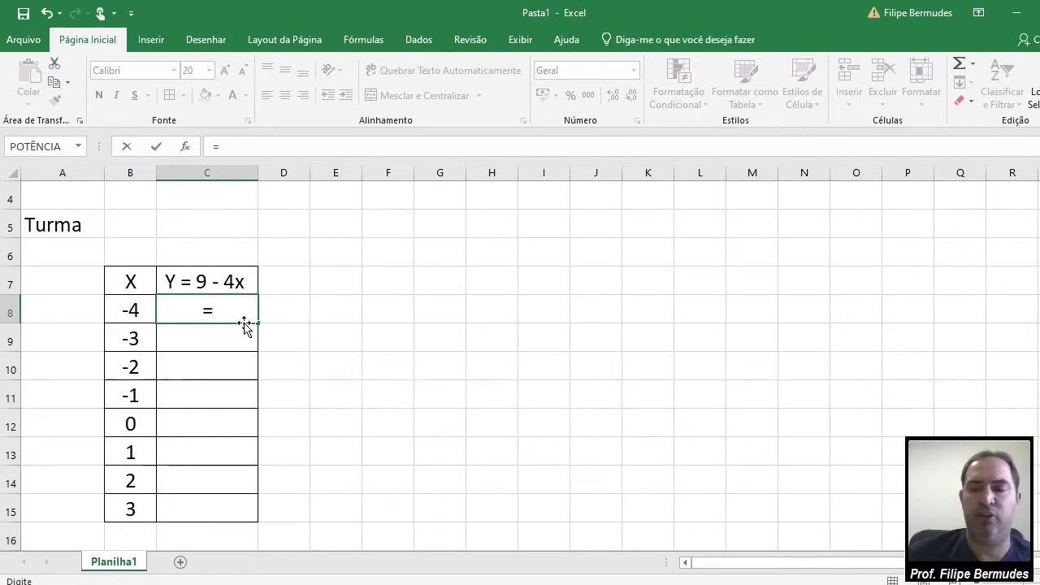
text(9)
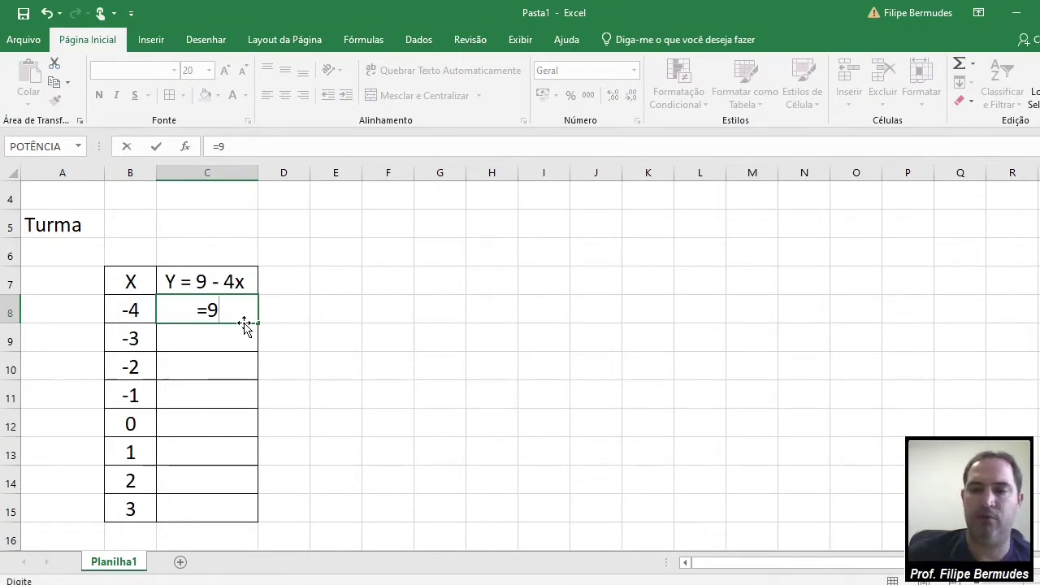
text(-4)
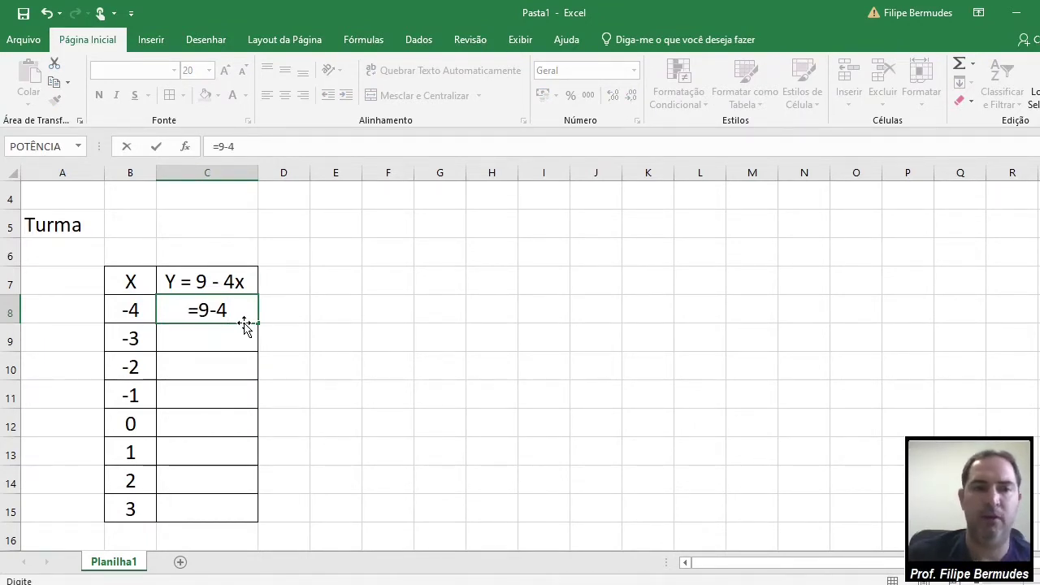
text(*)
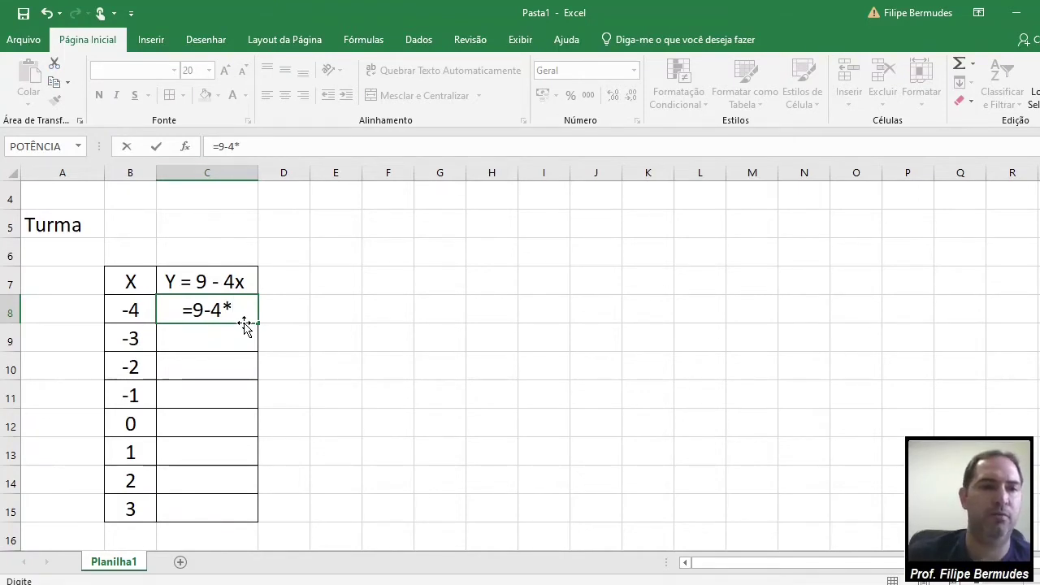
click(128, 308)
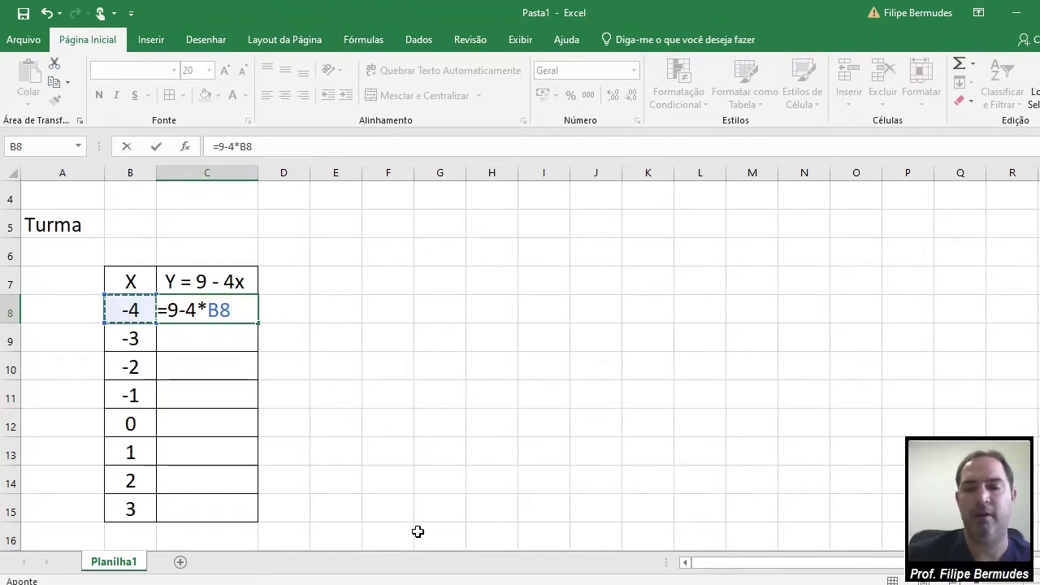
key(Return)
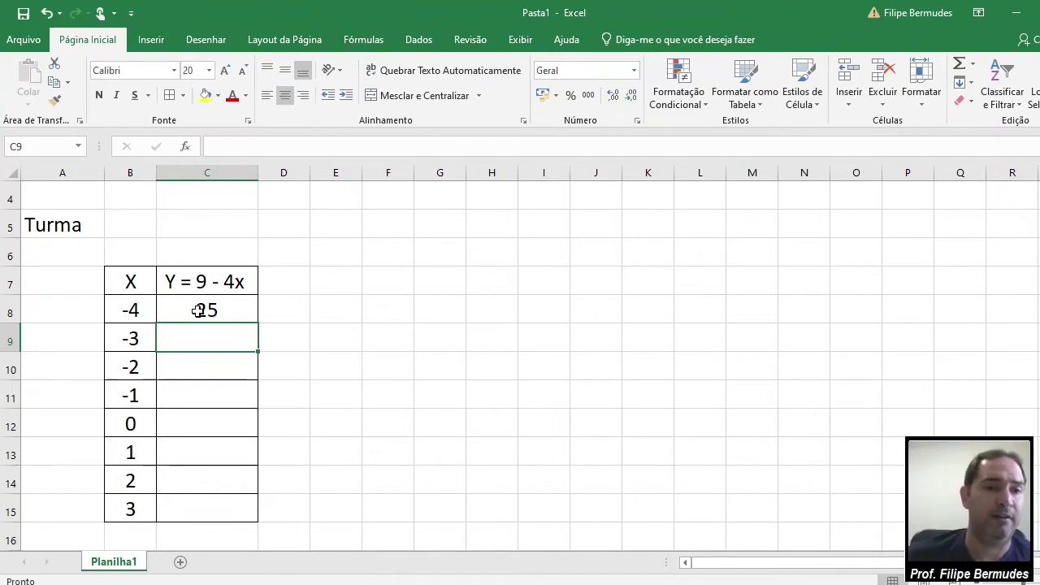
Step: Copy the formula in C8 down to C15 to calculate Y for the remaining X values
click(236, 309)
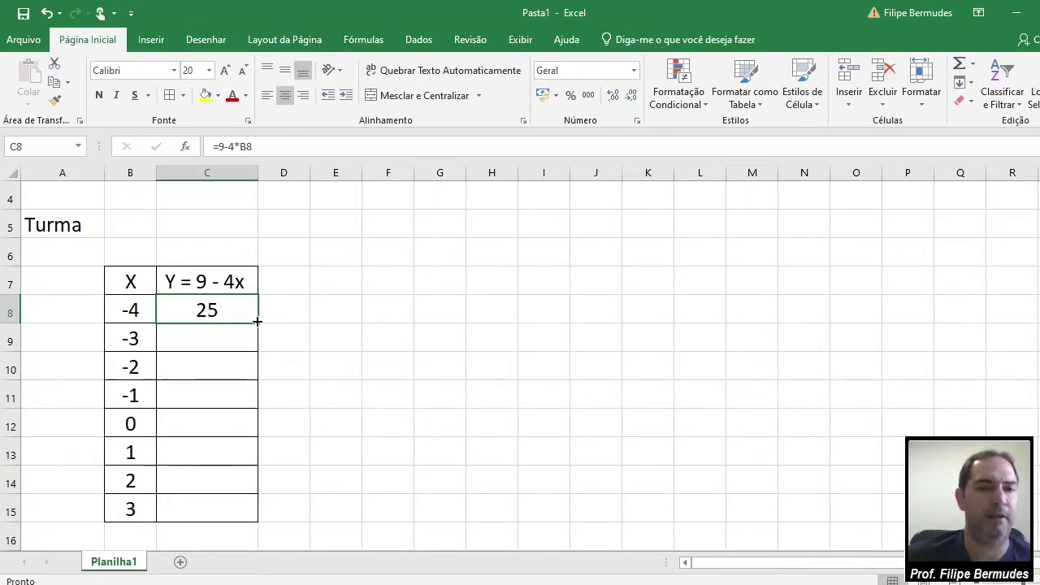
drag(257, 322, 233, 509)
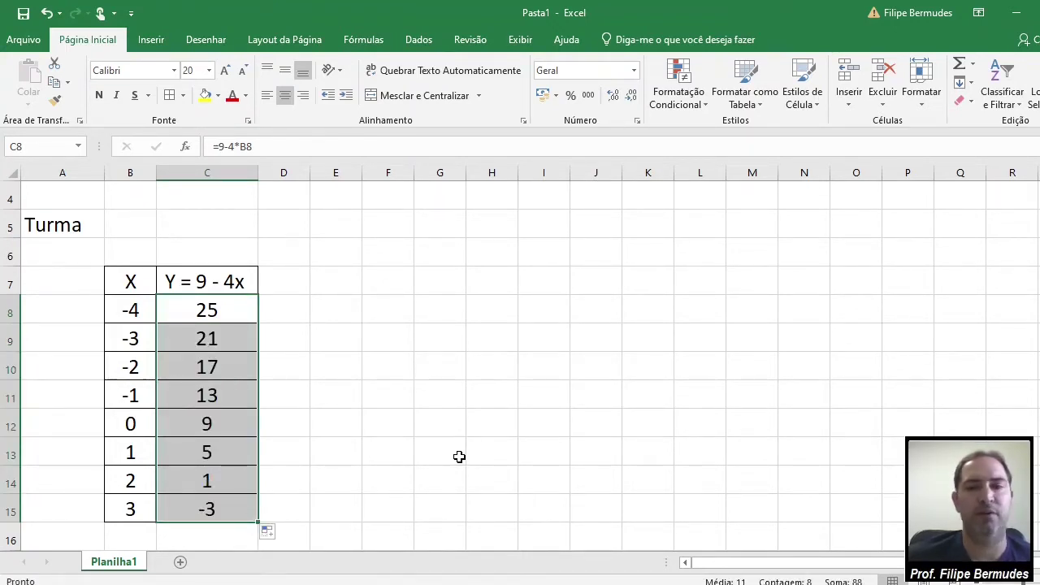
click(460, 457)
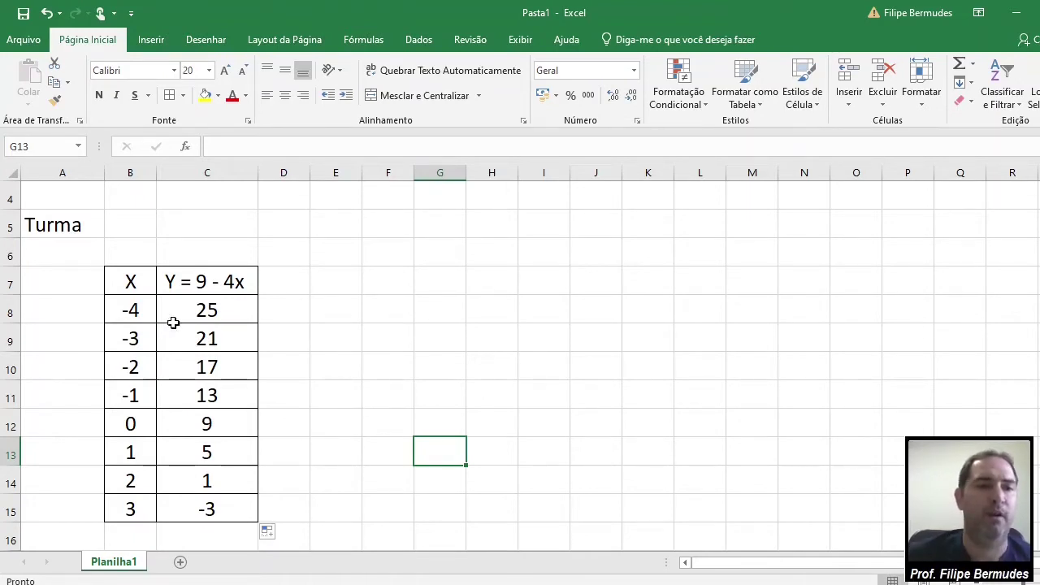
Step: Insert a markers-only scatter chart (Dispersão) from the X and Y values in B8:C15
click(130, 309)
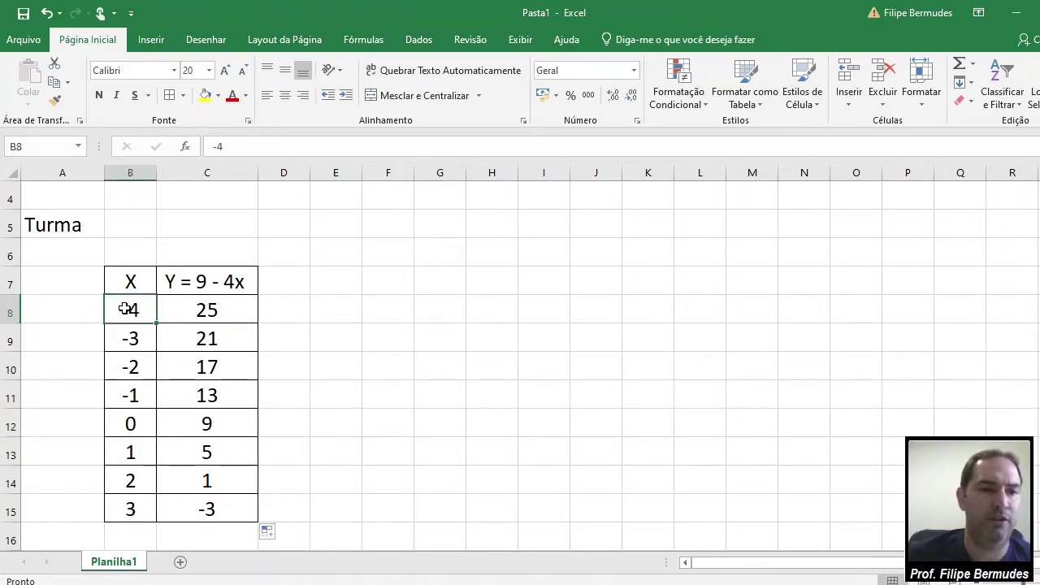
mouse_move(130, 309)
mouse_down()
mouse_move(182, 299)
mouse_move(211, 346)
mouse_move(210, 503)
mouse_move(225, 506)
mouse_up()
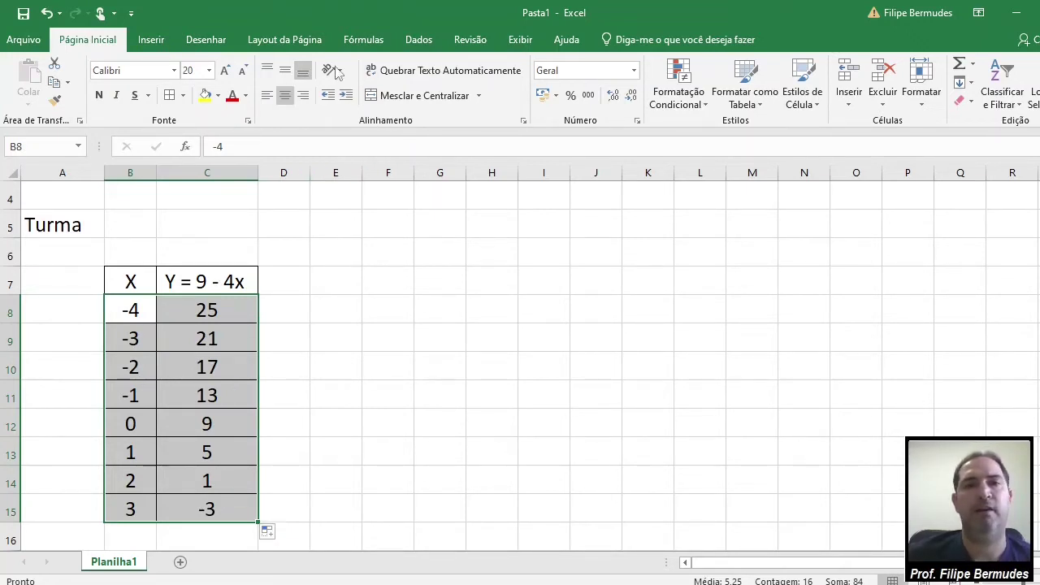
click(151, 40)
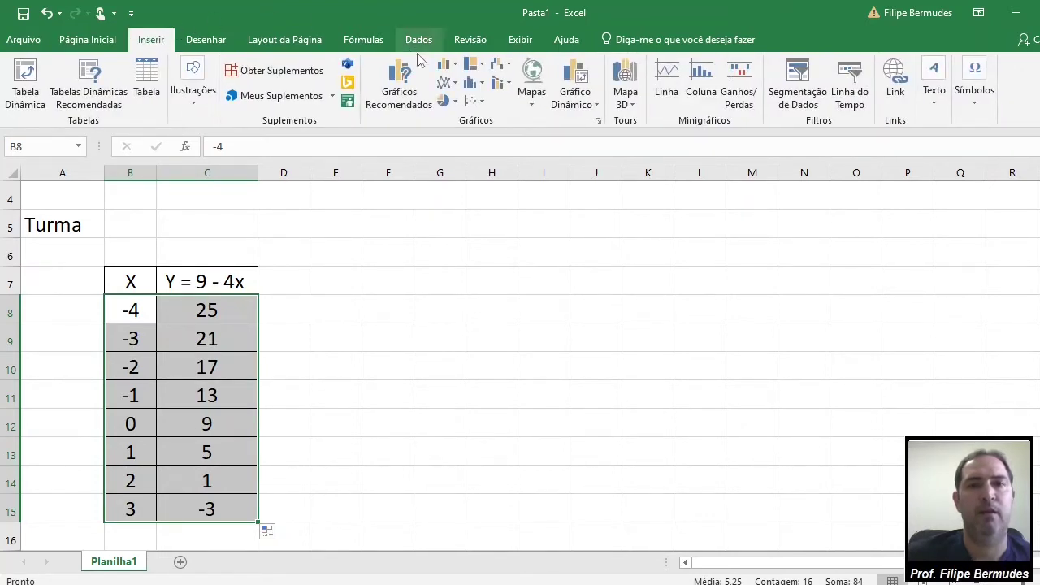
click(484, 103)
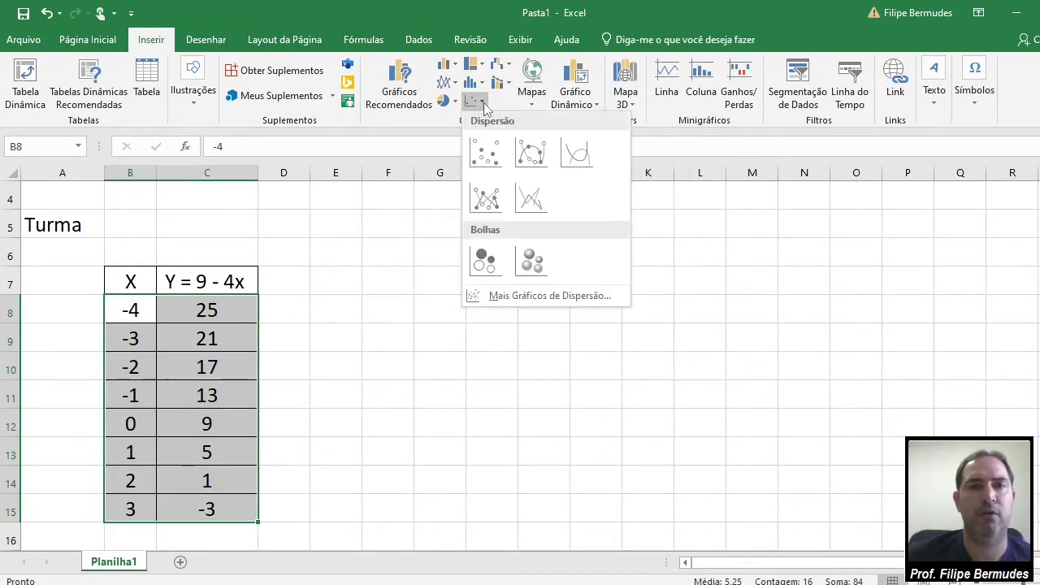
click(485, 151)
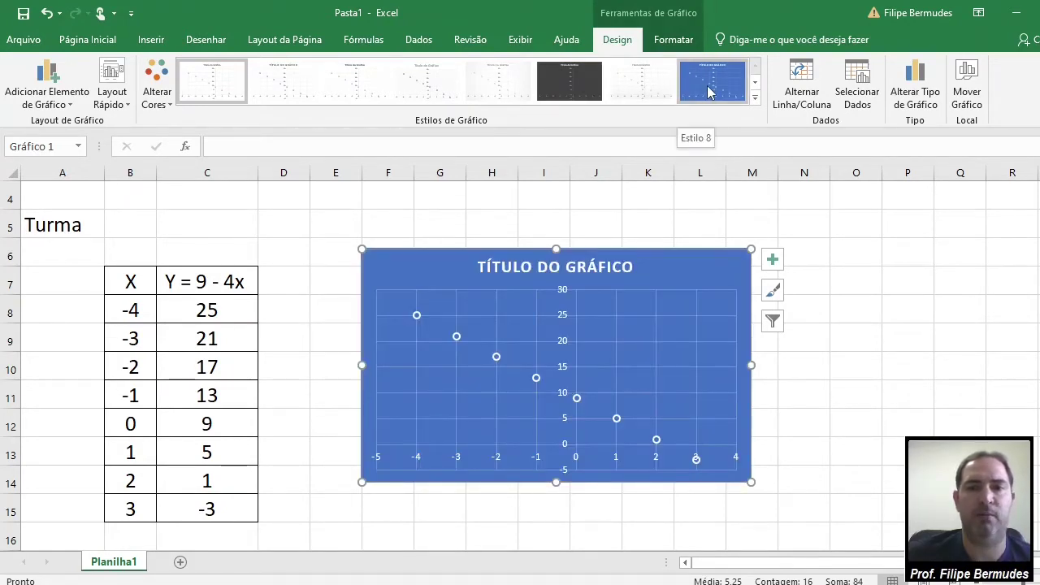
Step: Apply the dark gray chart style and enlarge the chart so it extends to column N and row 15
click(560, 80)
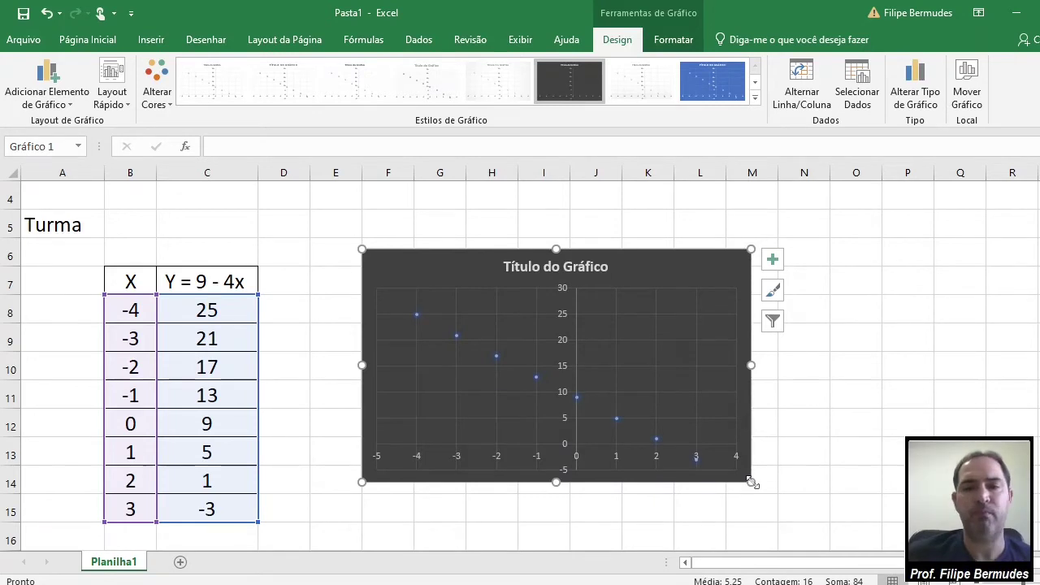
drag(751, 482, 790, 520)
click(873, 471)
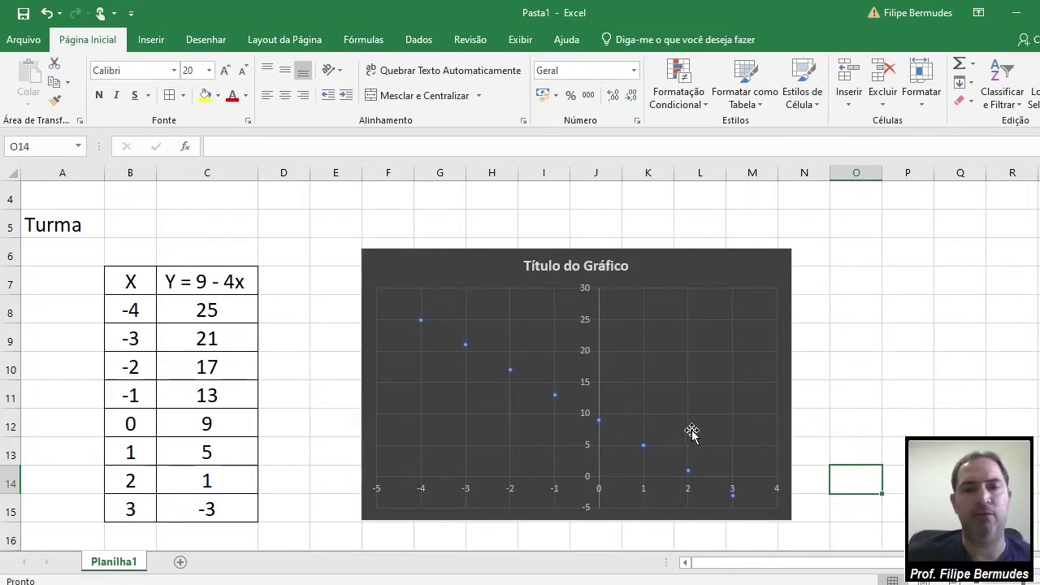
Step: Add a linear trendline to the scatter chart's data series and display its equation on the chart
click(508, 369)
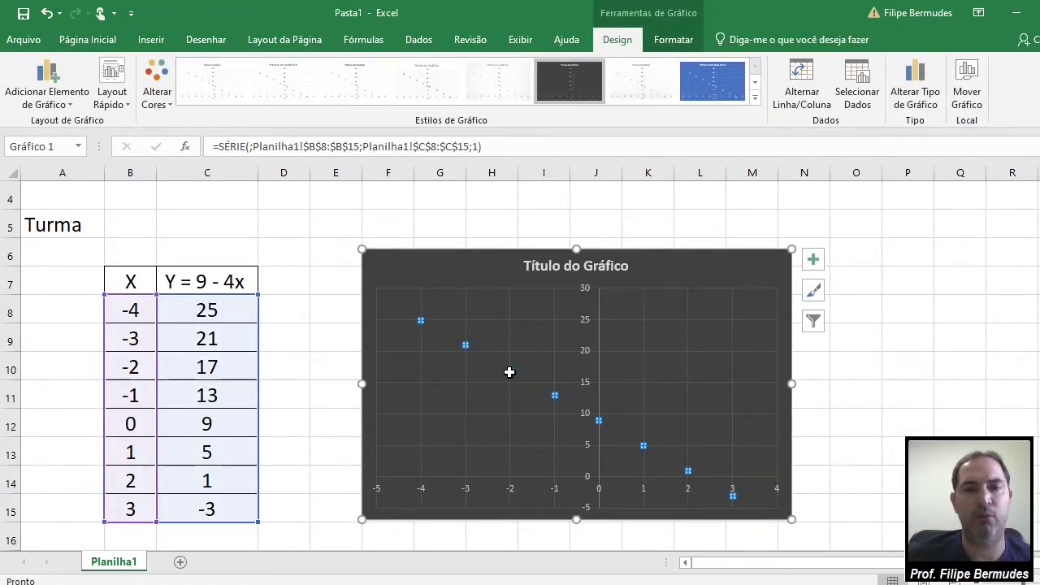
mouse_move(510, 373)
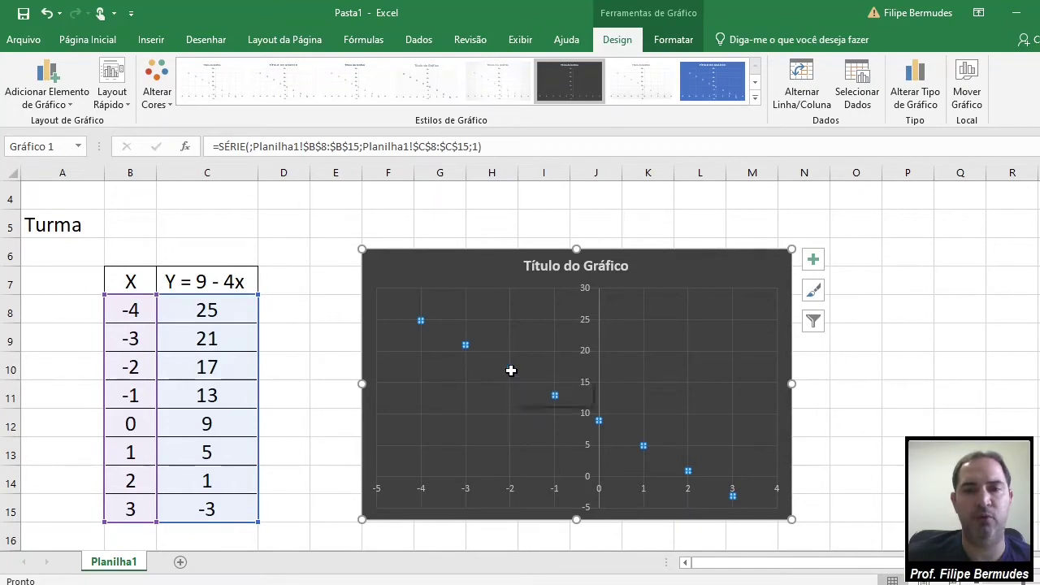
right_click(510, 372)
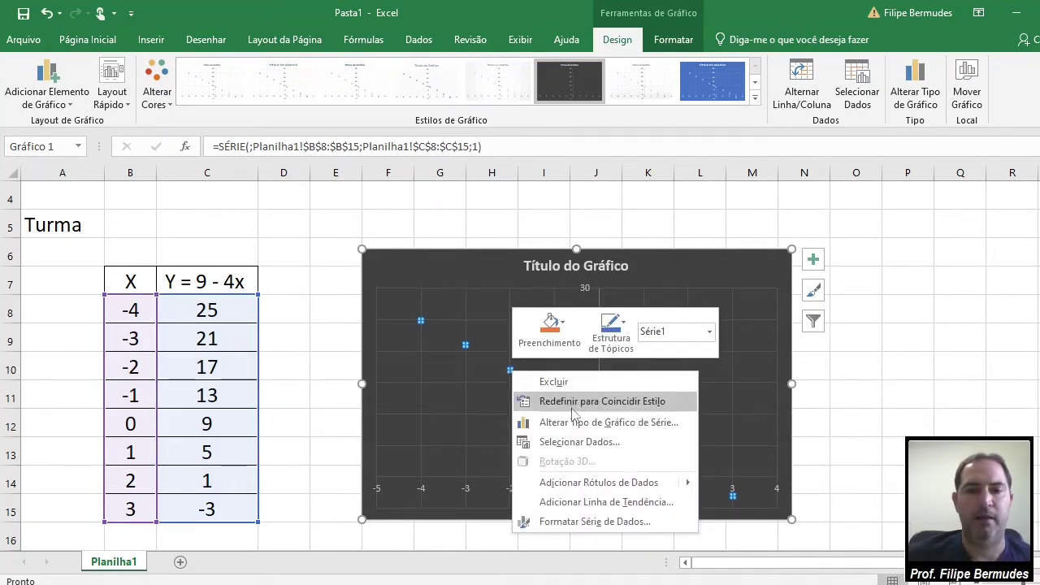
click(605, 502)
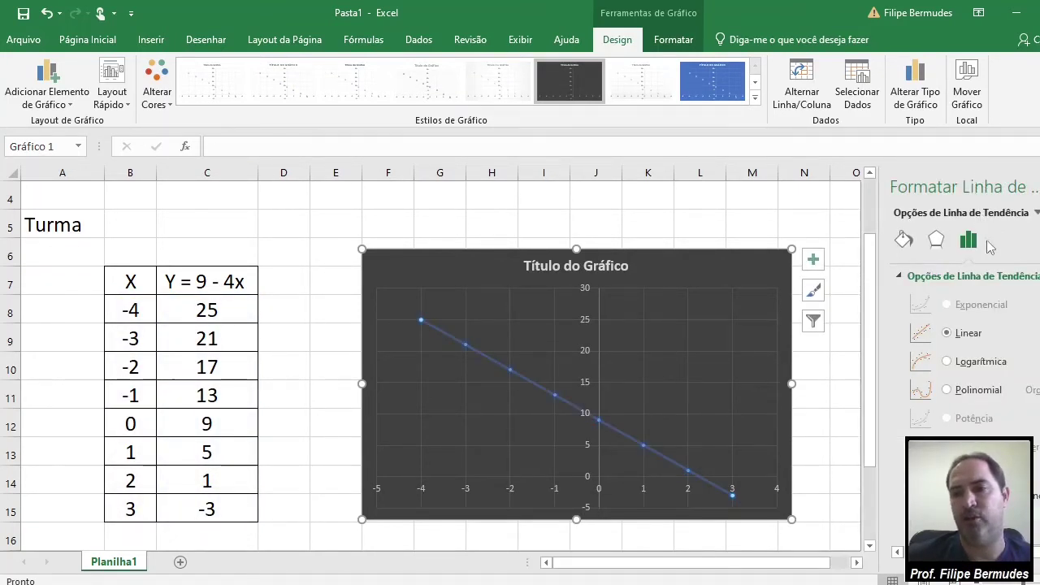
scroll(967, 377, down, 3)
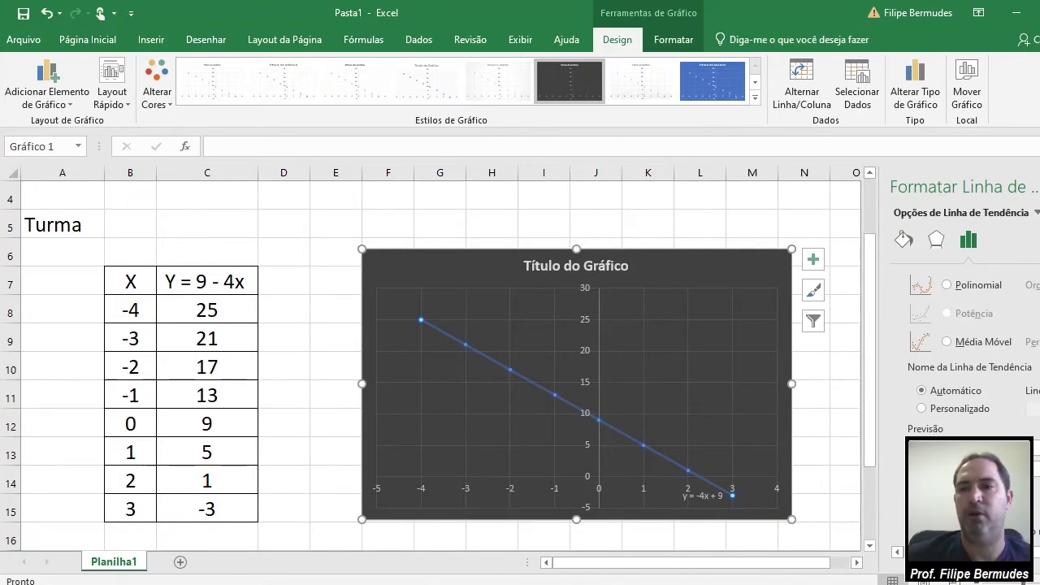
click(1039, 187)
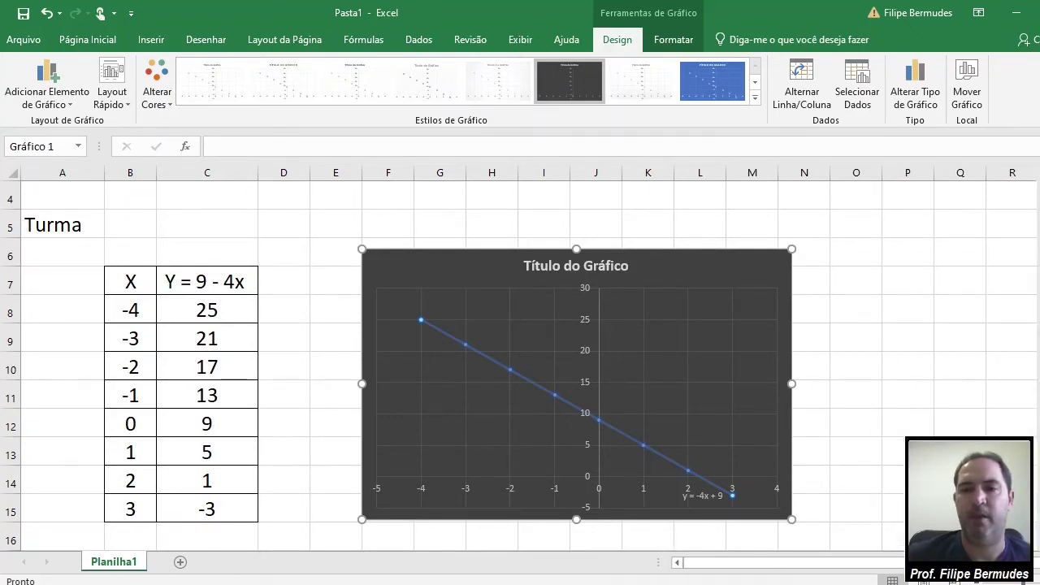
Step: Move the trendline equation beside the chart title and format it in bold at font size 20
click(701, 496)
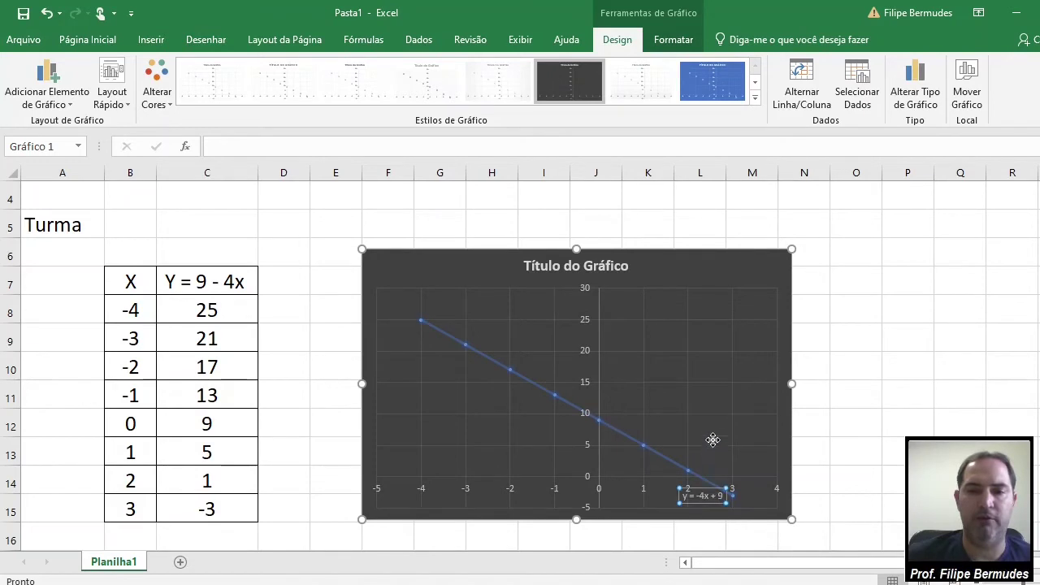
drag(684, 345, 687, 272)
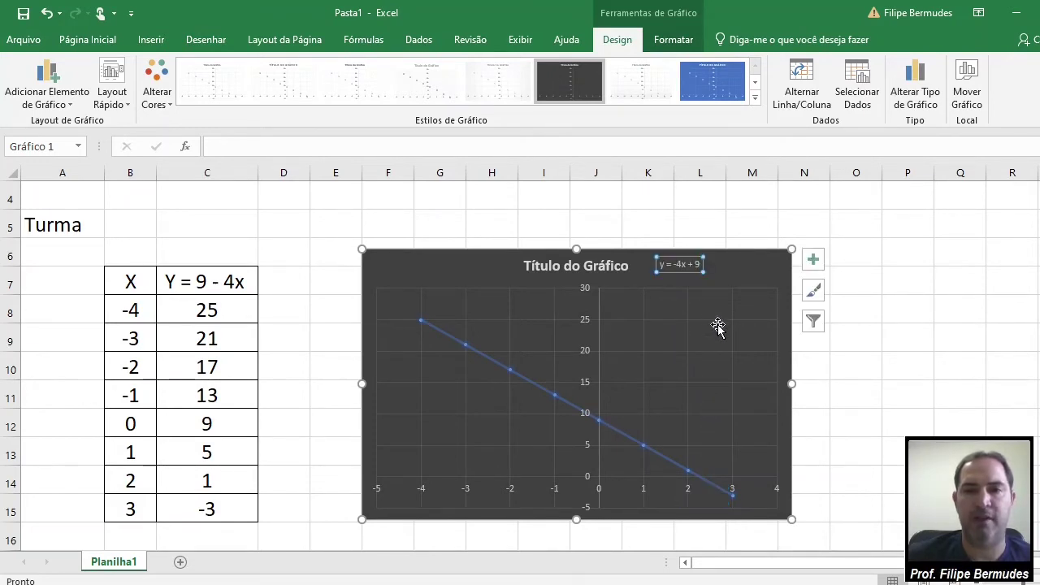
click(679, 265)
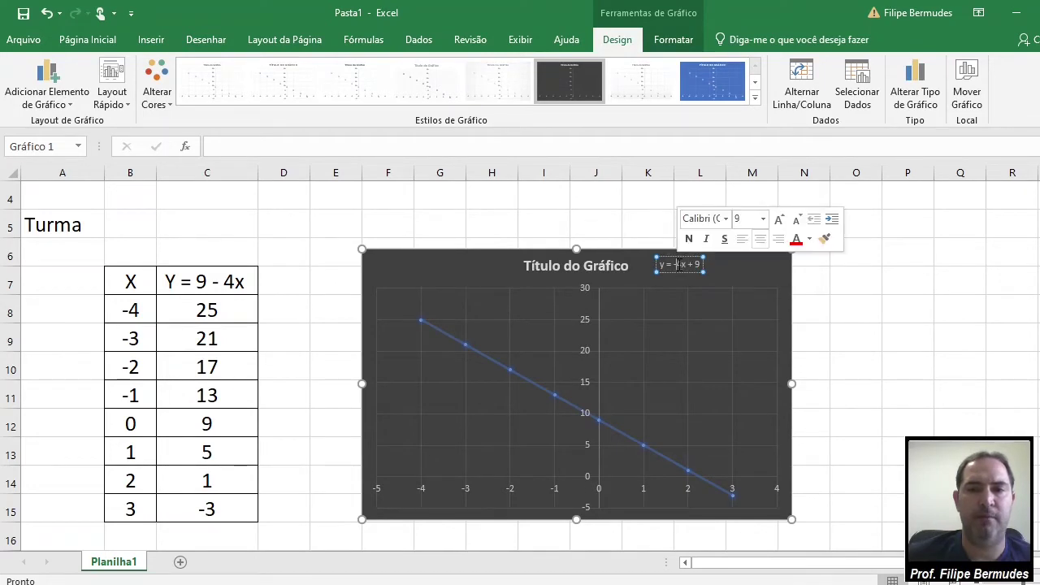
key(ctrl+a)
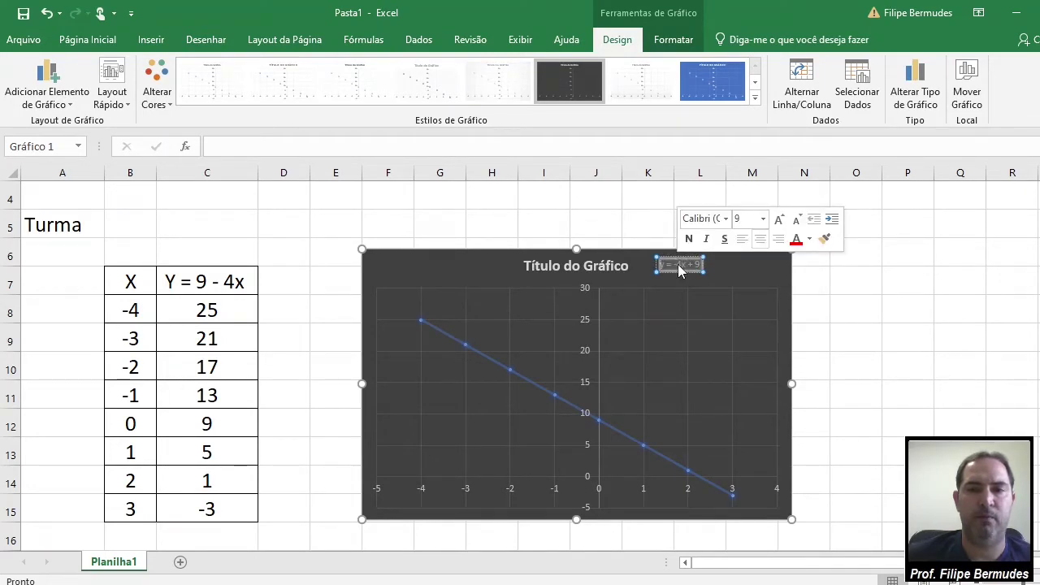
click(763, 219)
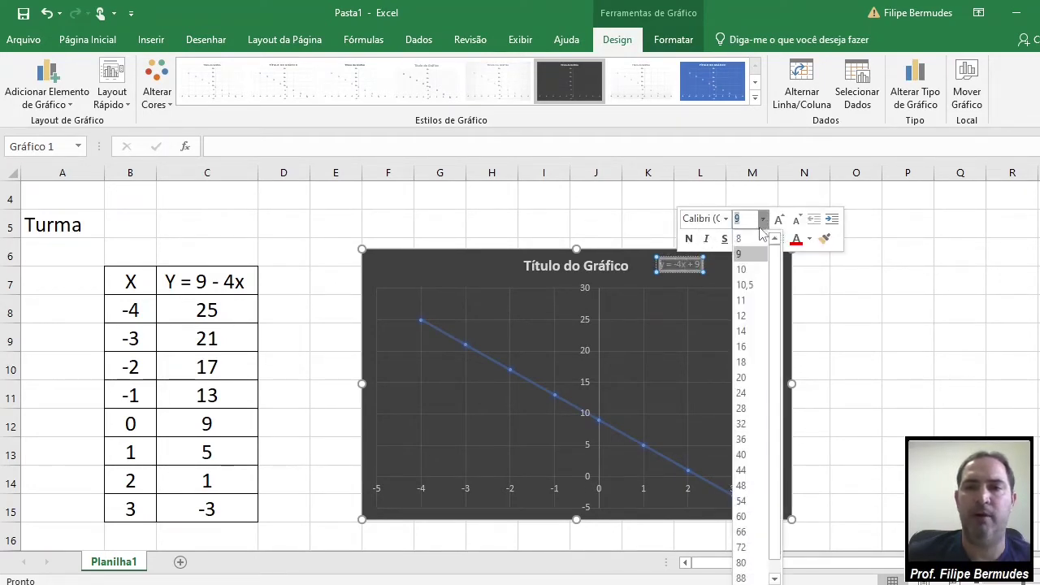
click(741, 378)
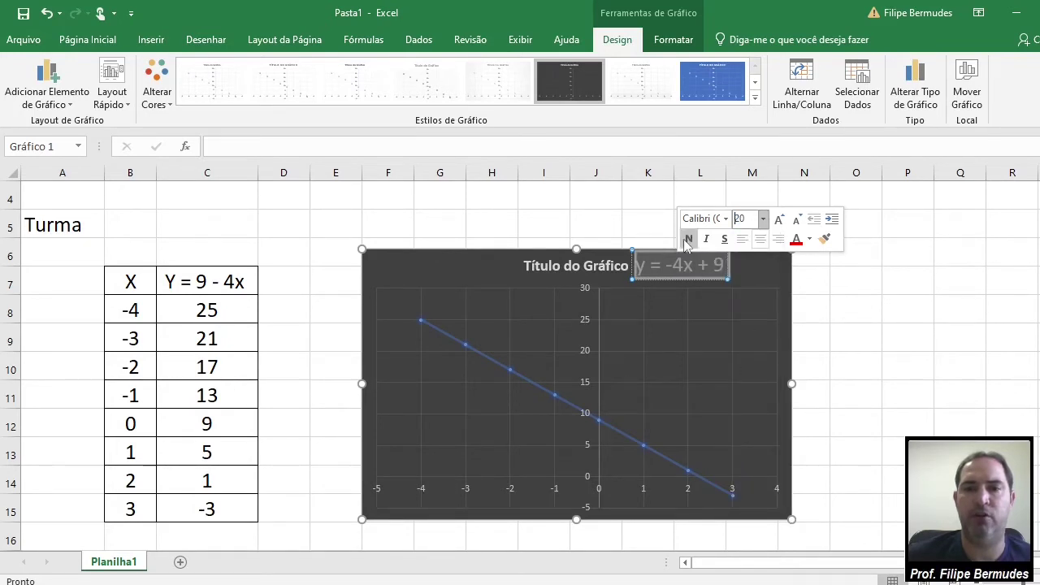
click(719, 280)
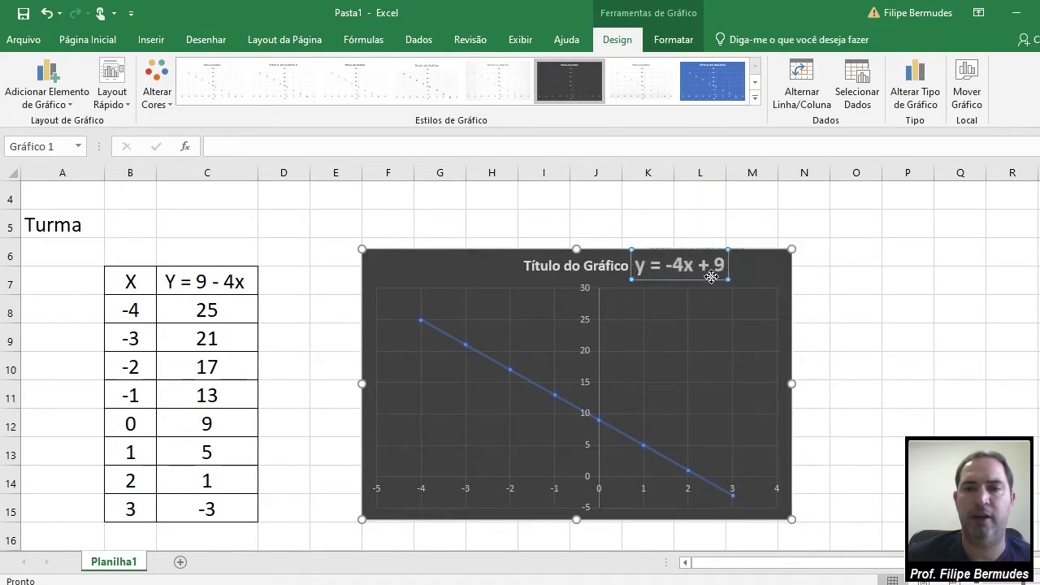
Step: Shift the enlarged equation label slightly away from the chart title so the two do not touch, and deselect the chart
drag(719, 279, 718, 290)
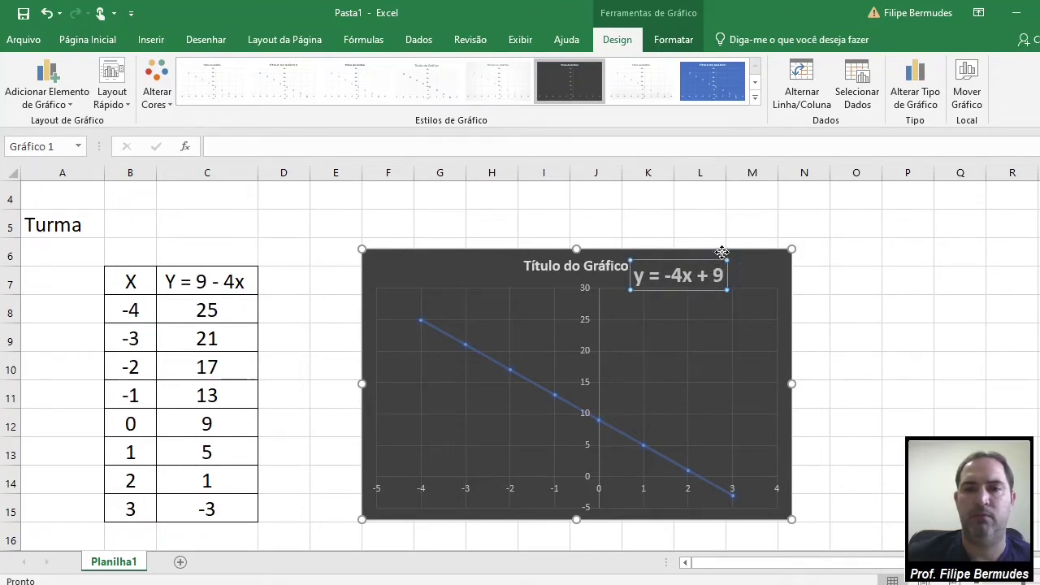
drag(708, 262, 721, 254)
click(735, 323)
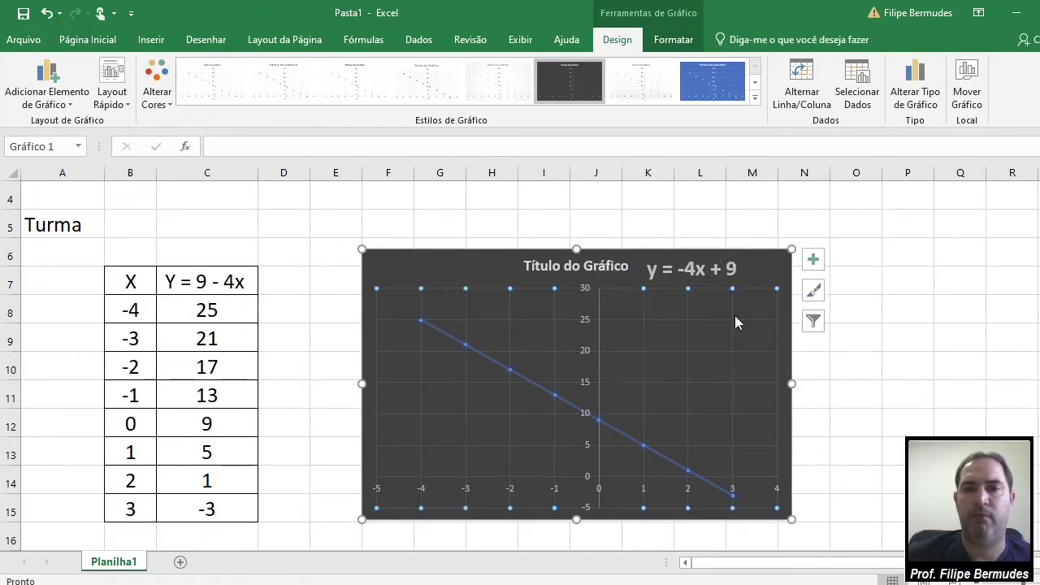
click(841, 319)
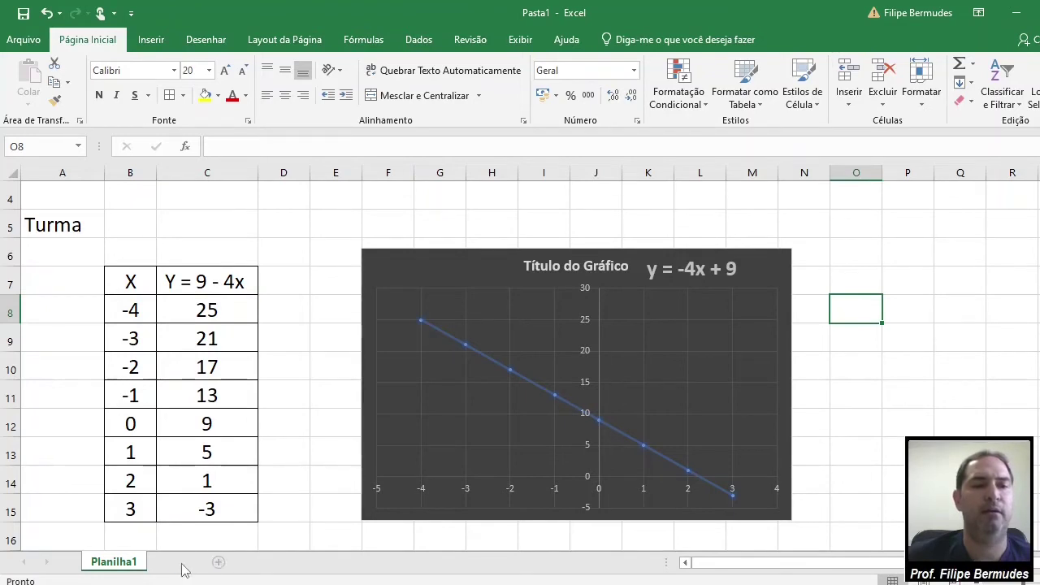
Step: Add a second worksheet, look back over the table and chart on Planilha1, and return to the new sheet
click(180, 562)
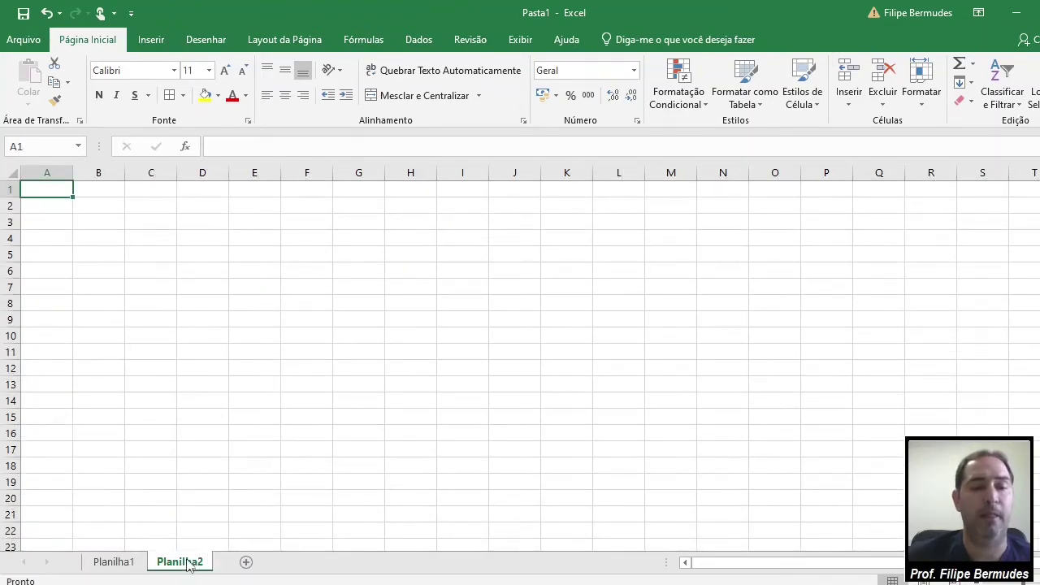
click(114, 563)
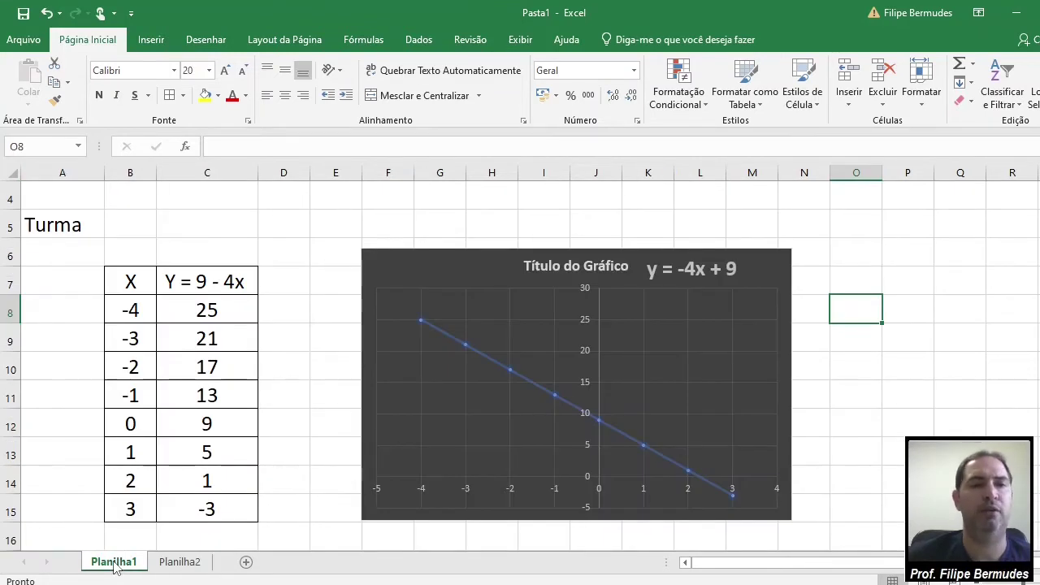
scroll(157, 476, up, 1)
scroll(155, 474, down, 3)
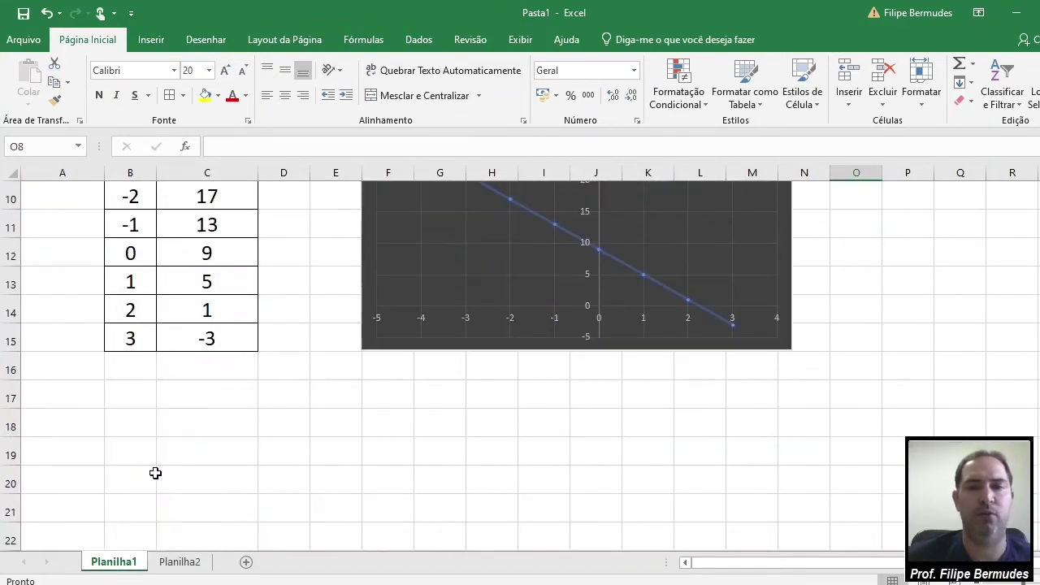
scroll(155, 474, up, 2)
scroll(155, 473, up, 1)
scroll(154, 475, down, 2)
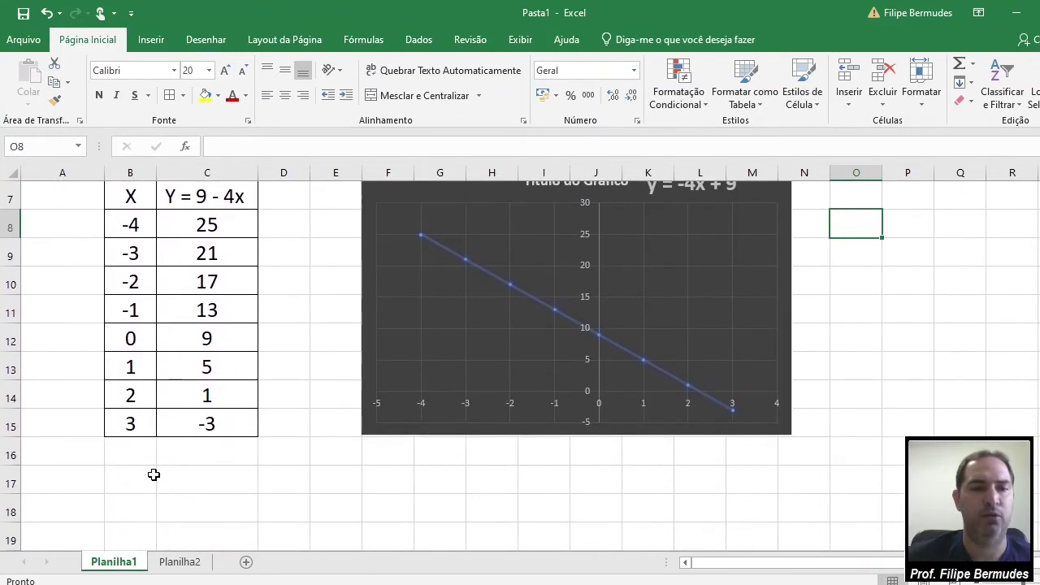
scroll(153, 475, up, 1)
click(182, 563)
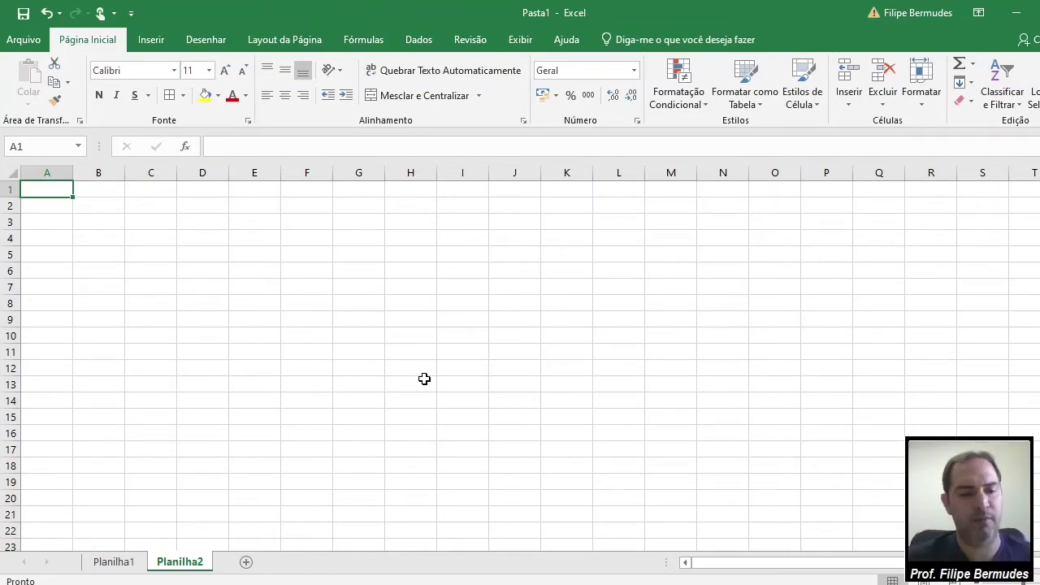
Step: Switch to the Word assignment and read the Planilha 2 requirements
key(alt+Tab)
scroll(476, 304, up, 20)
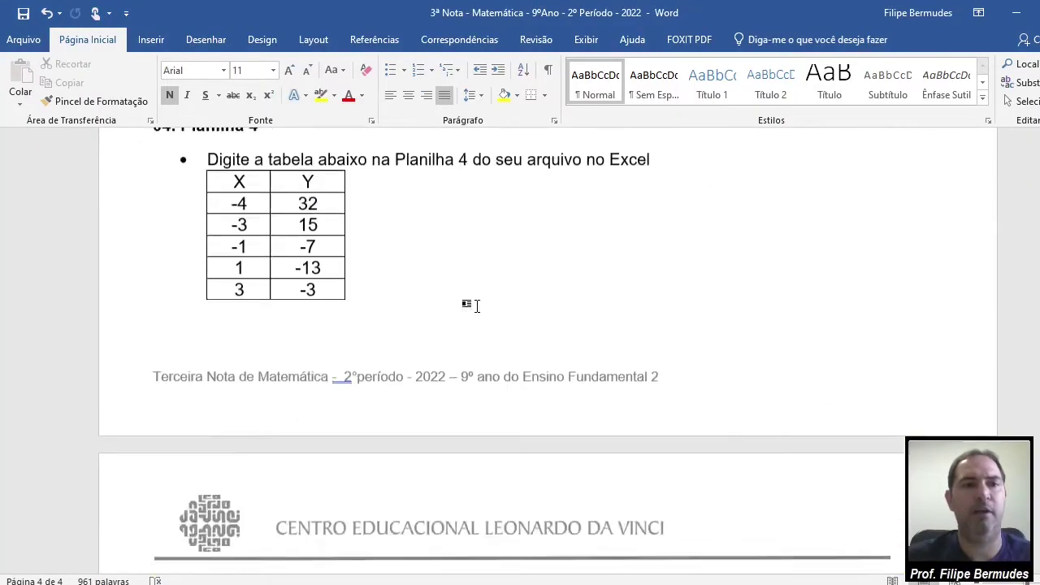
scroll(490, 299, down, 10)
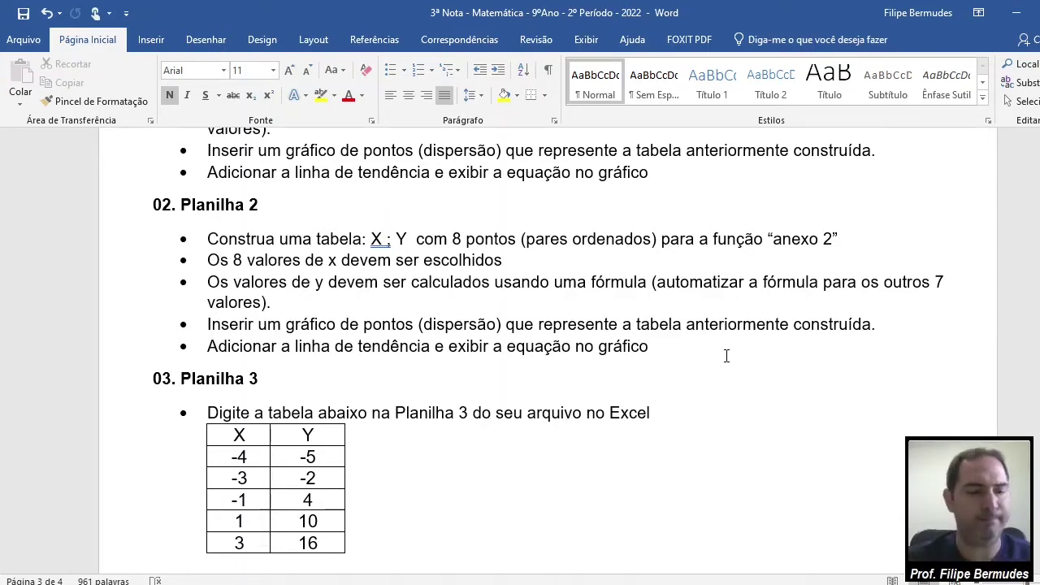
Step: Switch back to Excel and enter the headers X in B3 and Y = x² - 7x +1 in C3 of Planilha2
key(alt+Tab)
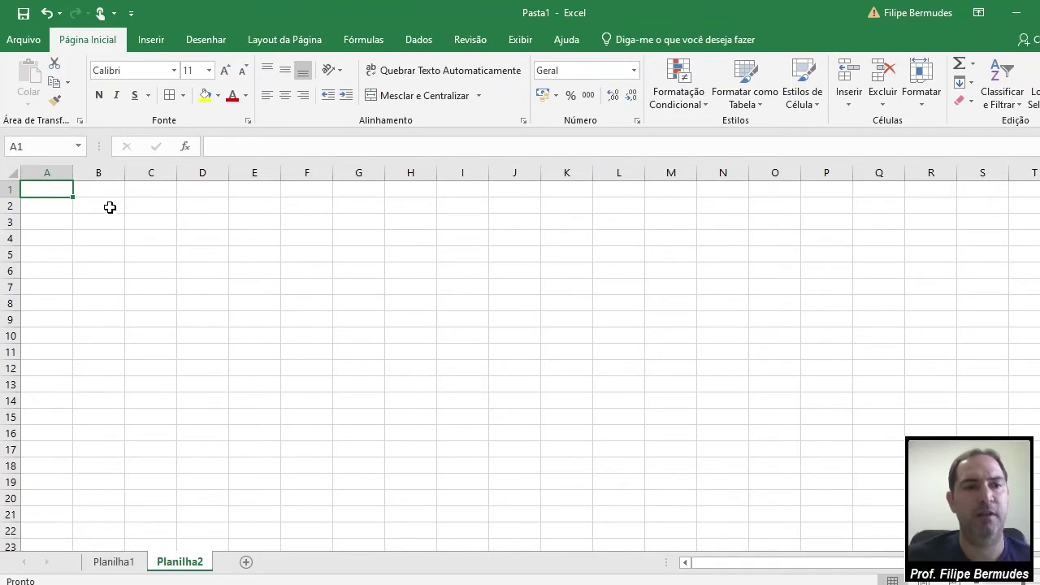
click(101, 224)
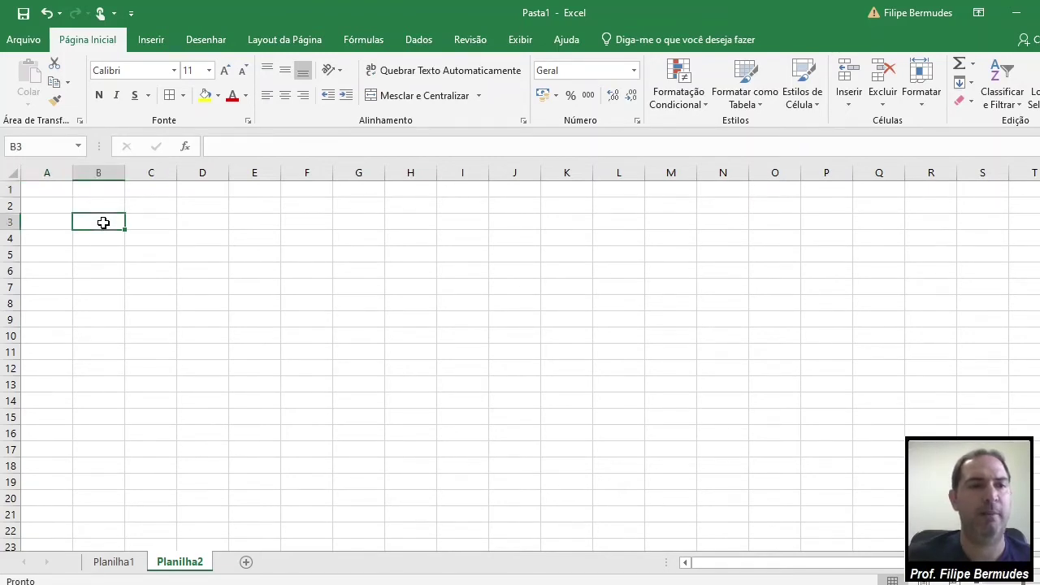
text(X)
click(153, 220)
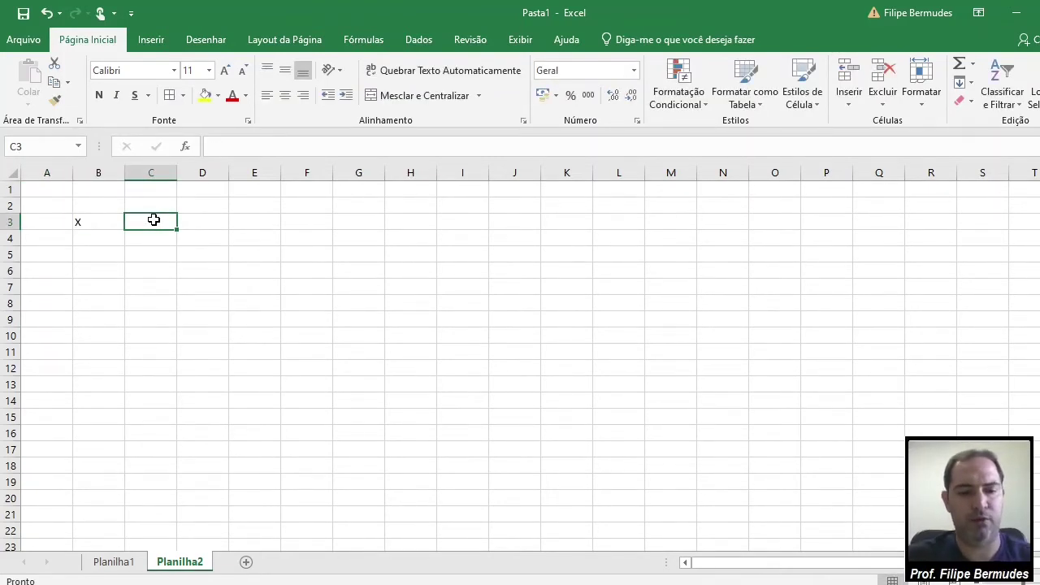
text(Y = x²)
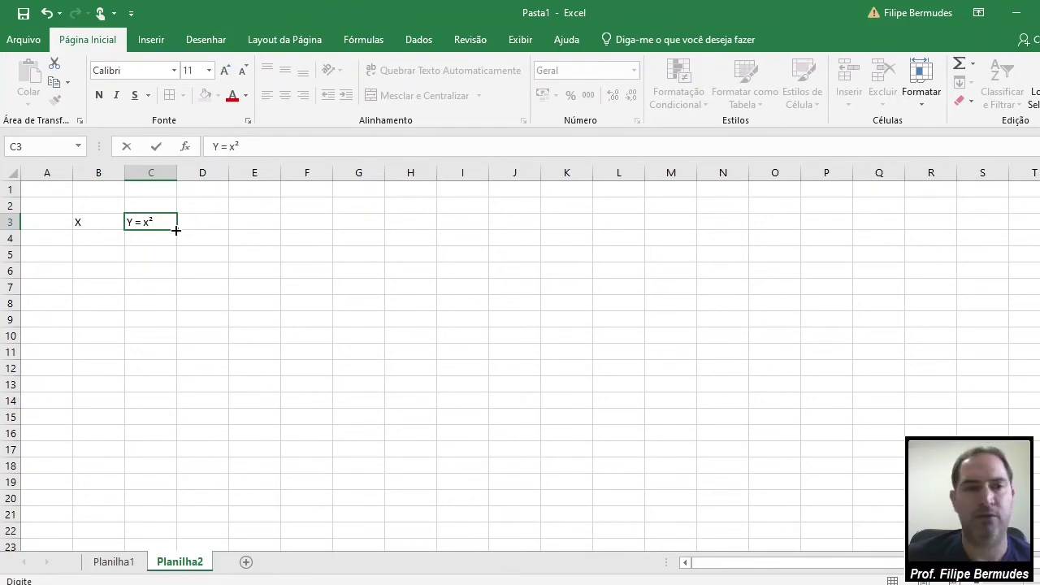
text(7)
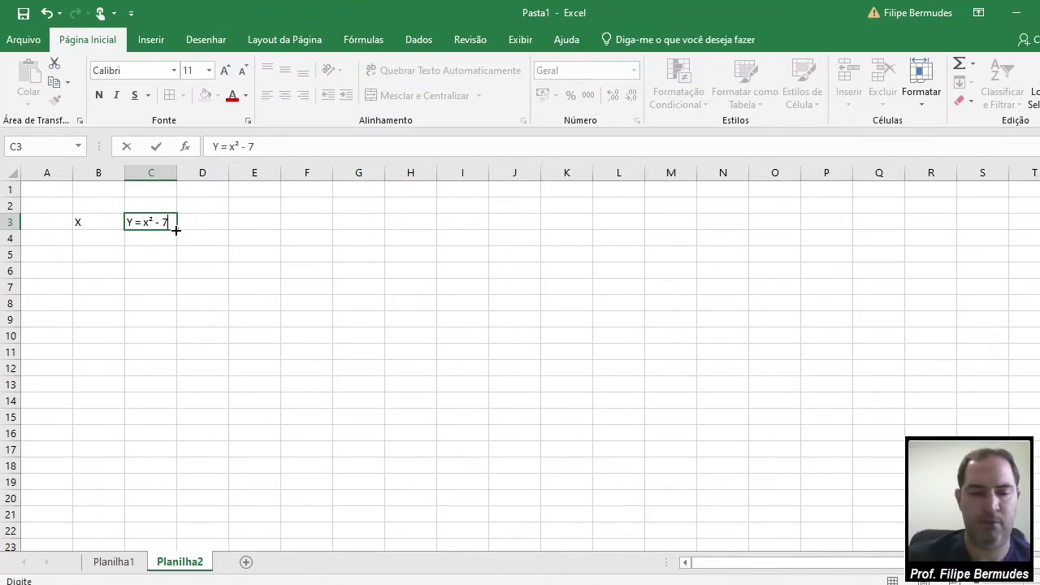
text(x)
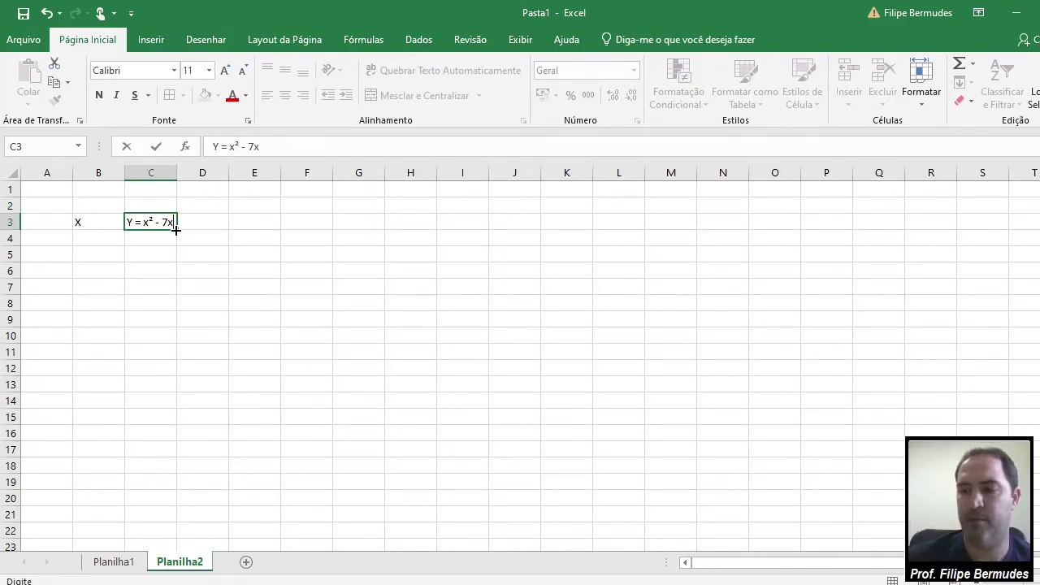
text( +1)
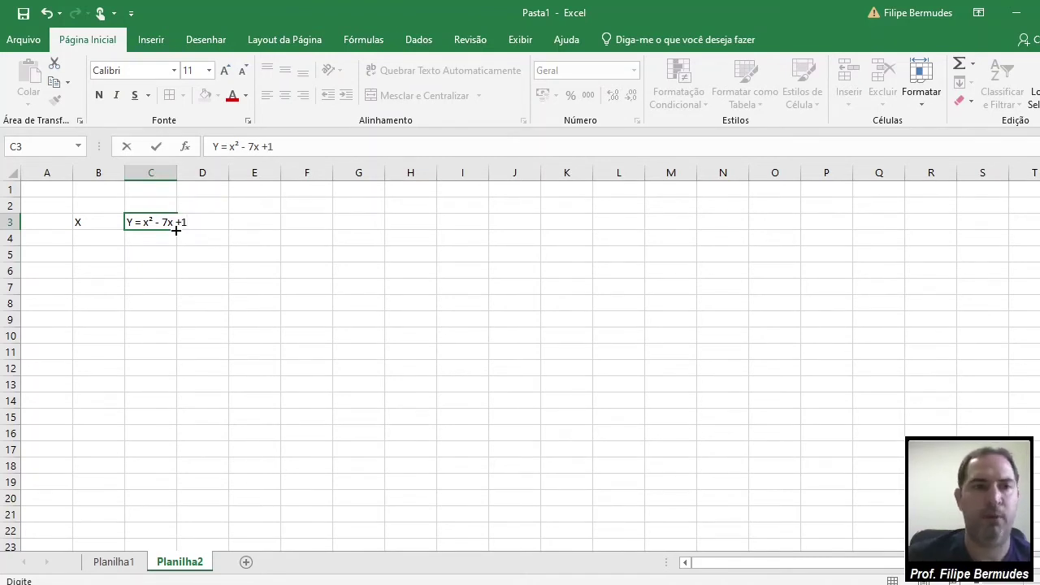
click(176, 230)
Step: Widen column C so the function header in C3 fits inside its cell
drag(176, 251, 178, 250)
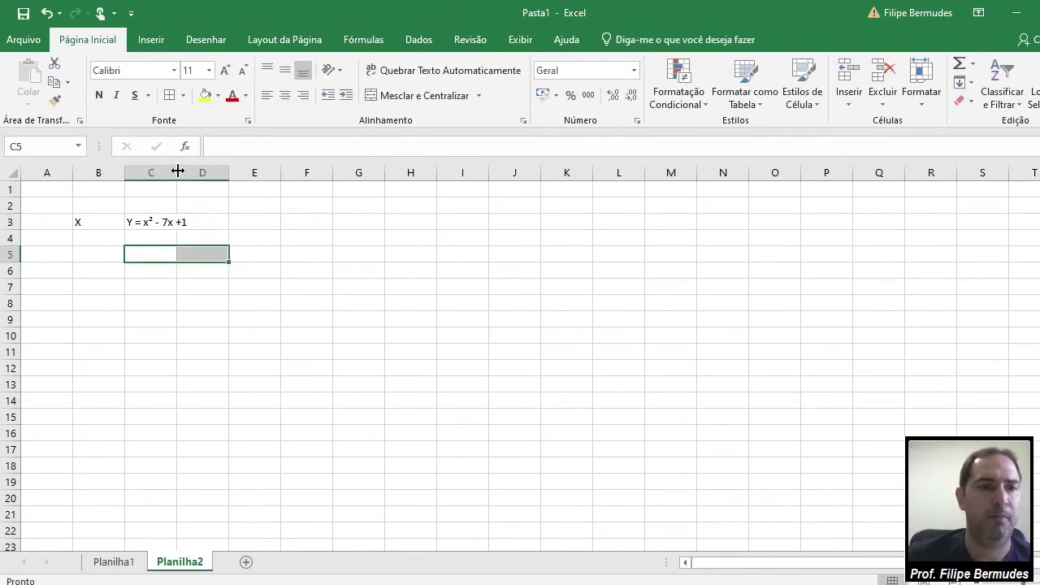
drag(177, 171, 222, 167)
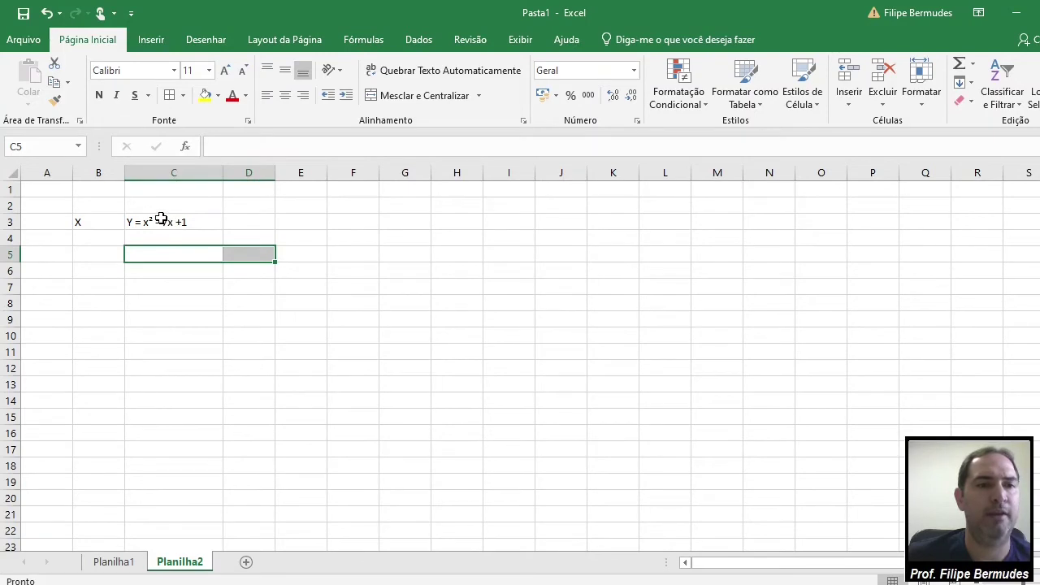
click(161, 219)
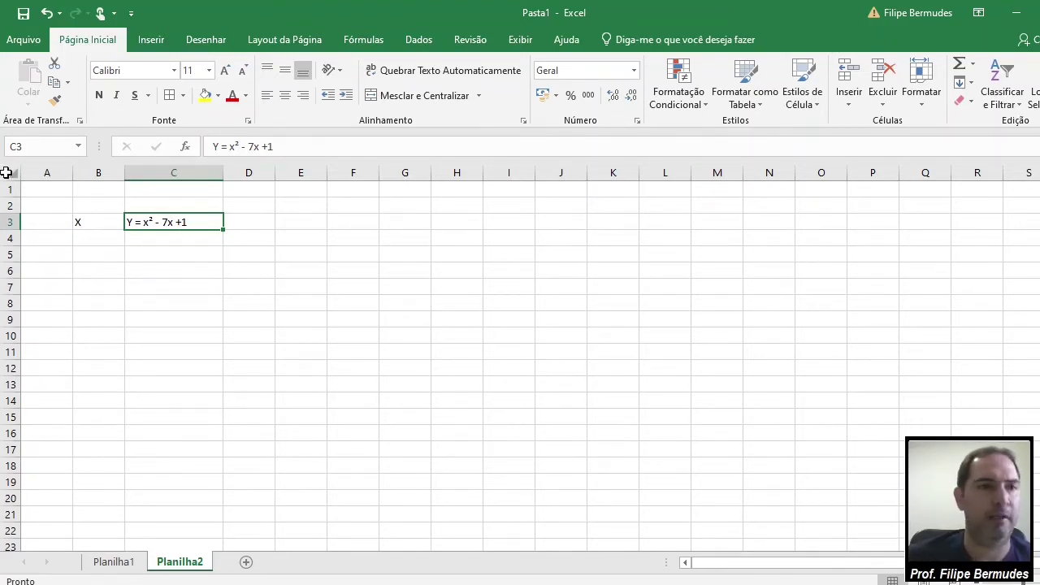
Step: Set the font size of the entire Planilha2 sheet to 20
click(6, 172)
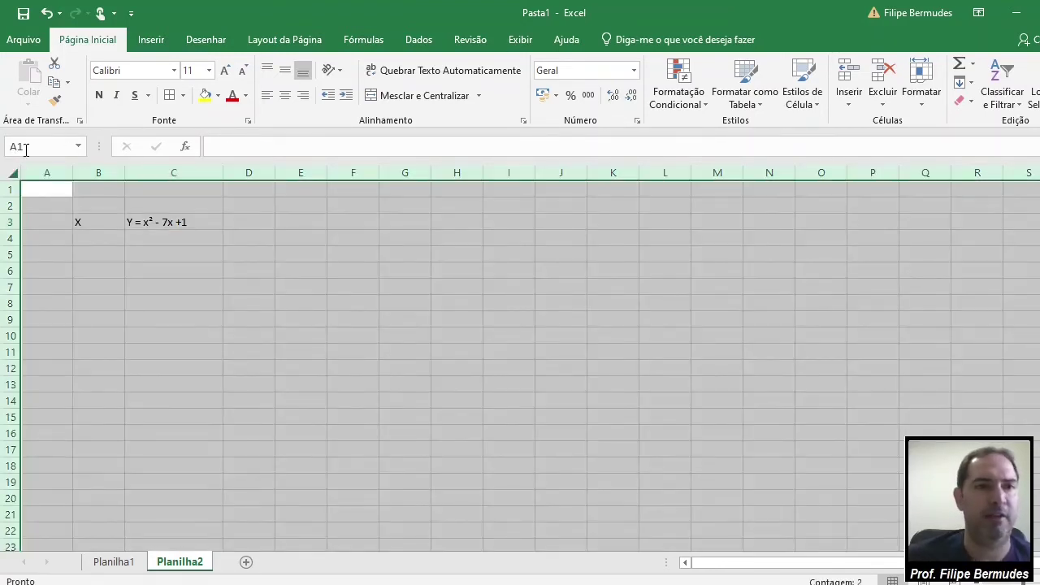
click(208, 70)
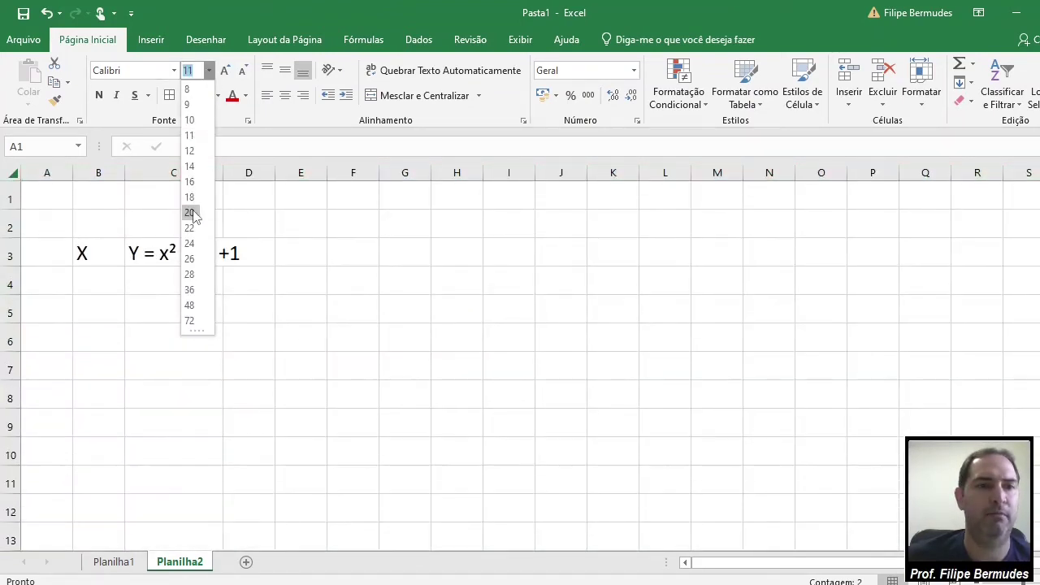
click(191, 213)
click(167, 319)
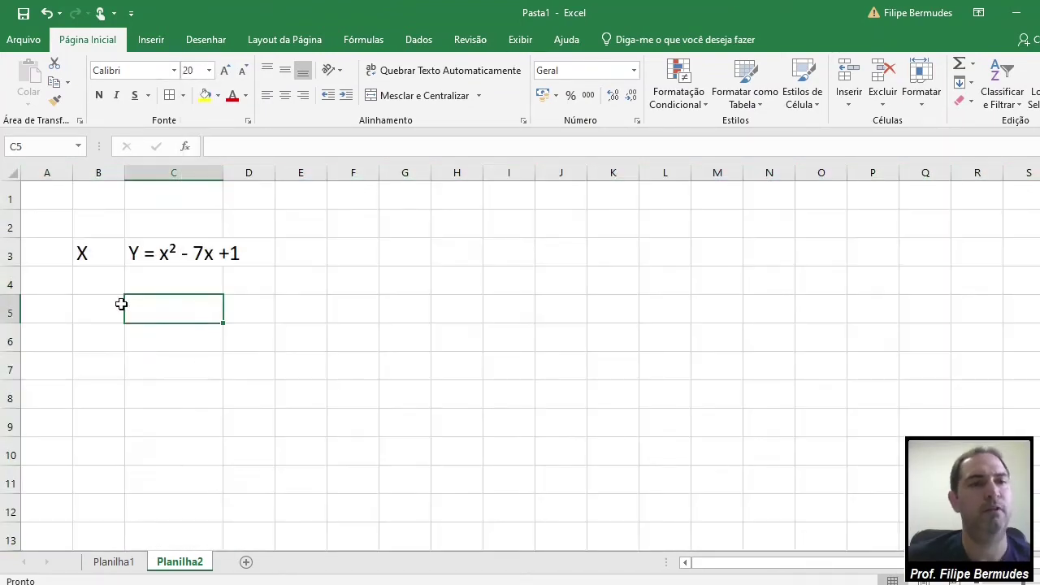
Step: Widen column C to fit the function header, and give B3:C11 centred text and borders around every cell
drag(84, 253, 199, 283)
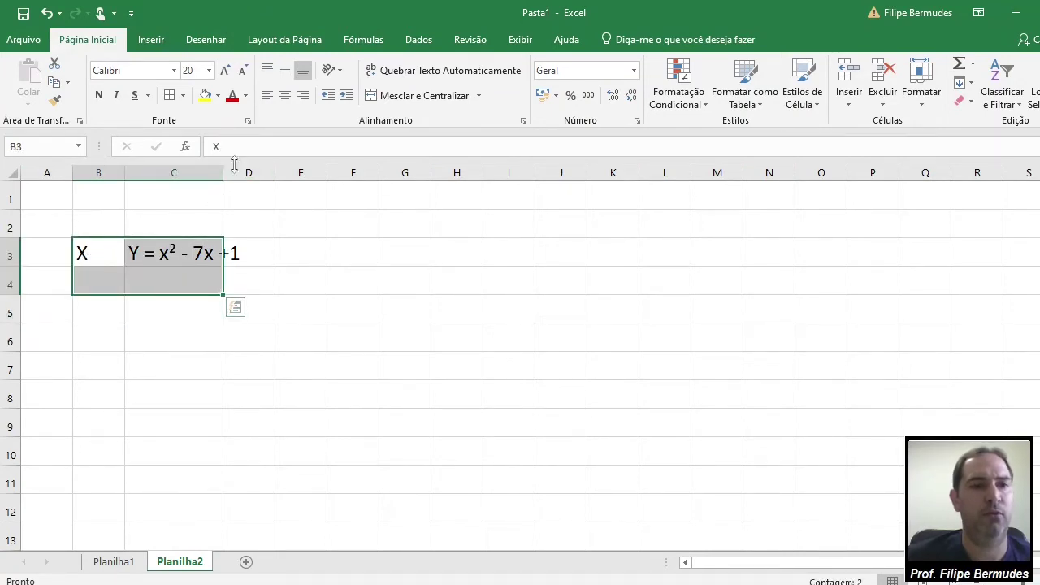
click(228, 213)
drag(223, 173, 264, 176)
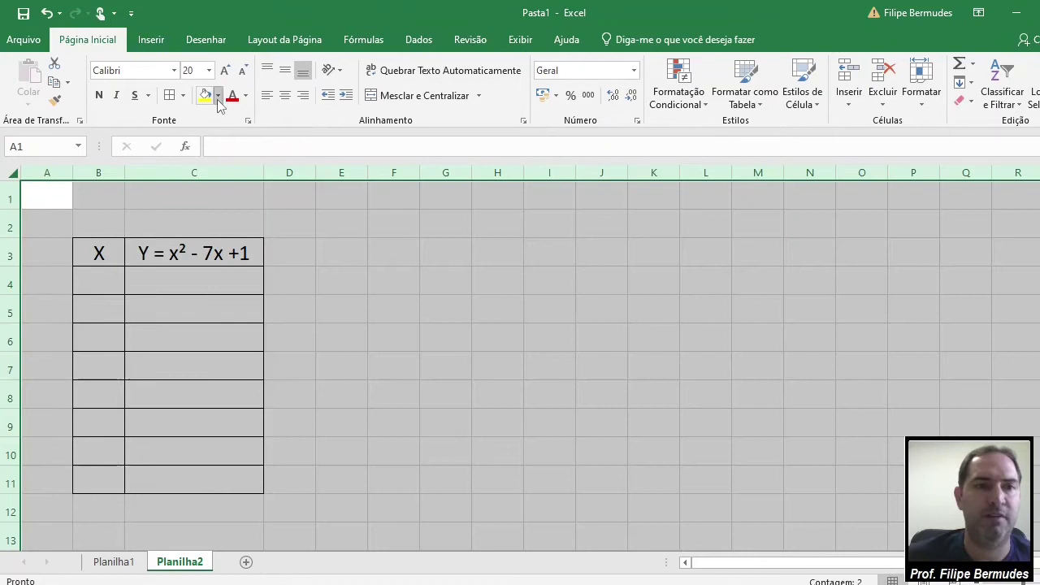
Step: Fill the background of the whole Planilha2 sheet with white
click(217, 95)
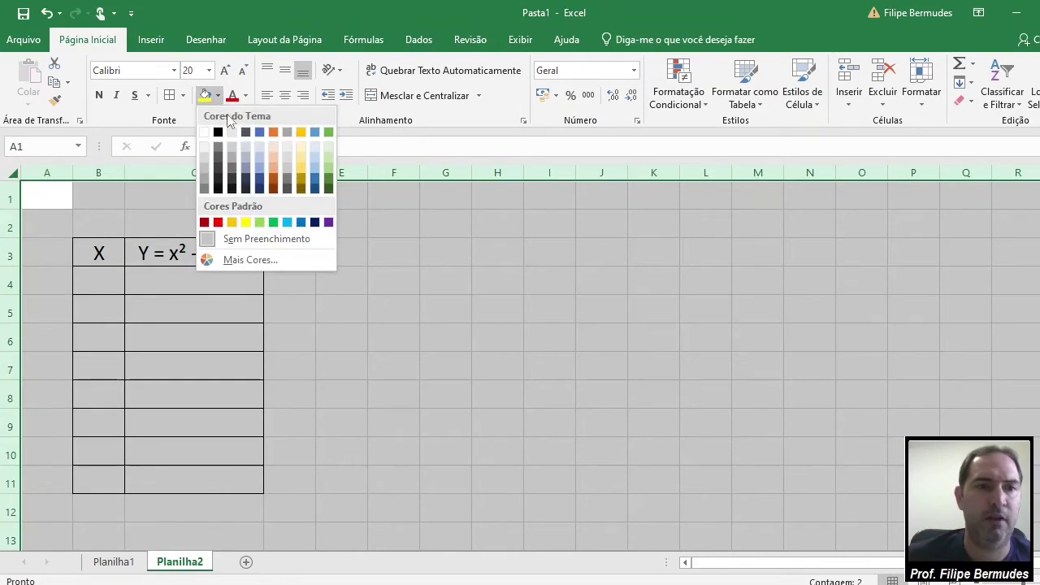
click(204, 131)
click(329, 221)
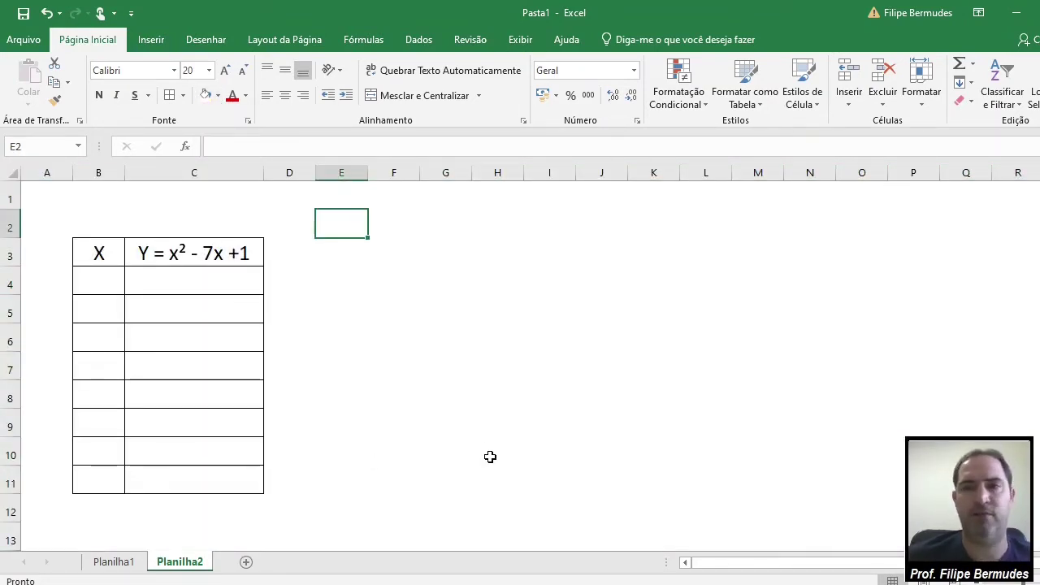
Step: Enter the X values -9, -6 and -3 in B4:B6 and extend the series down to B11
click(103, 282)
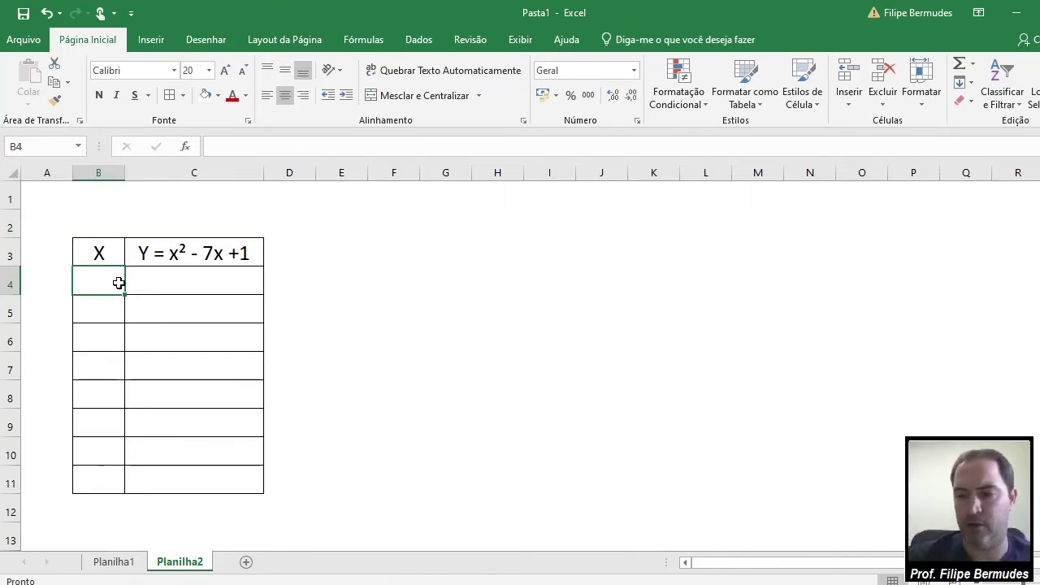
text(-9)
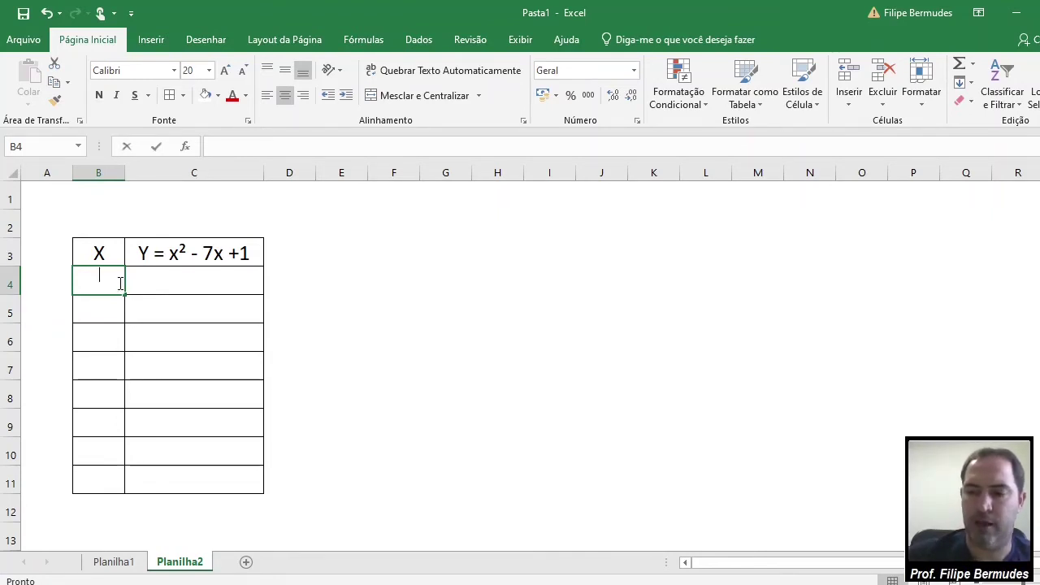
key(Return)
text(-6)
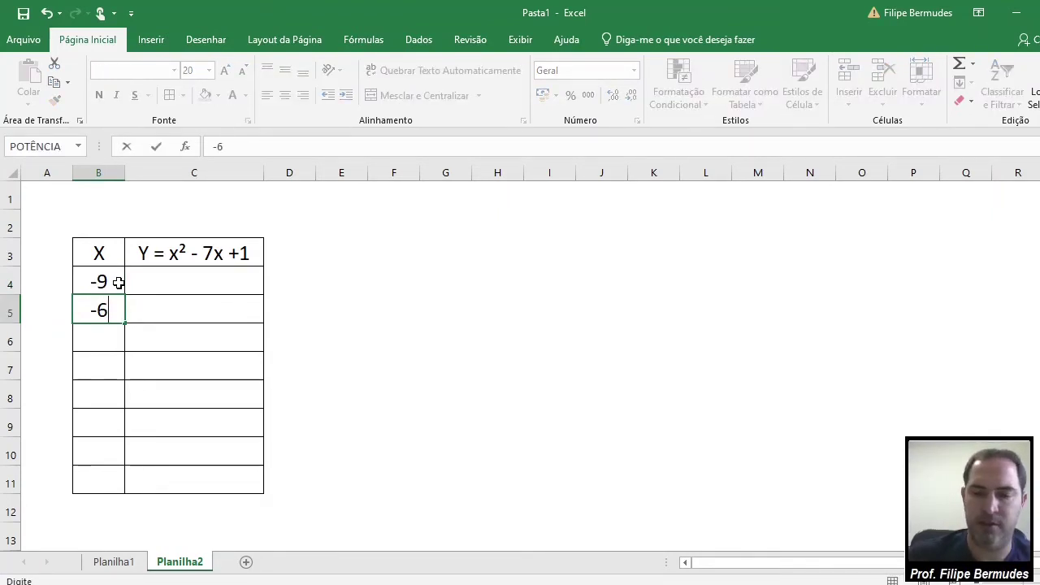
key(Return)
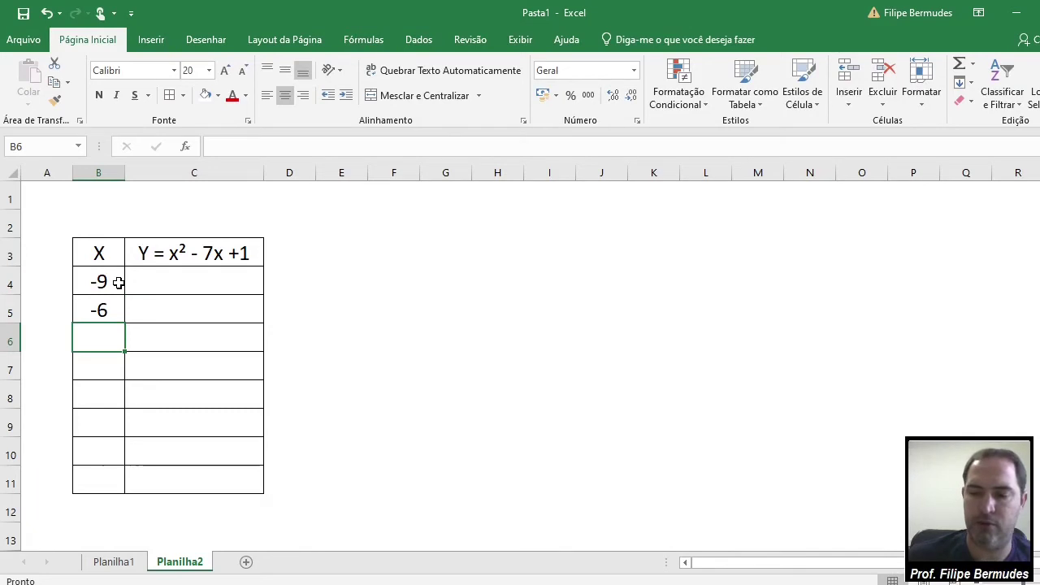
text(-3)
key(Return)
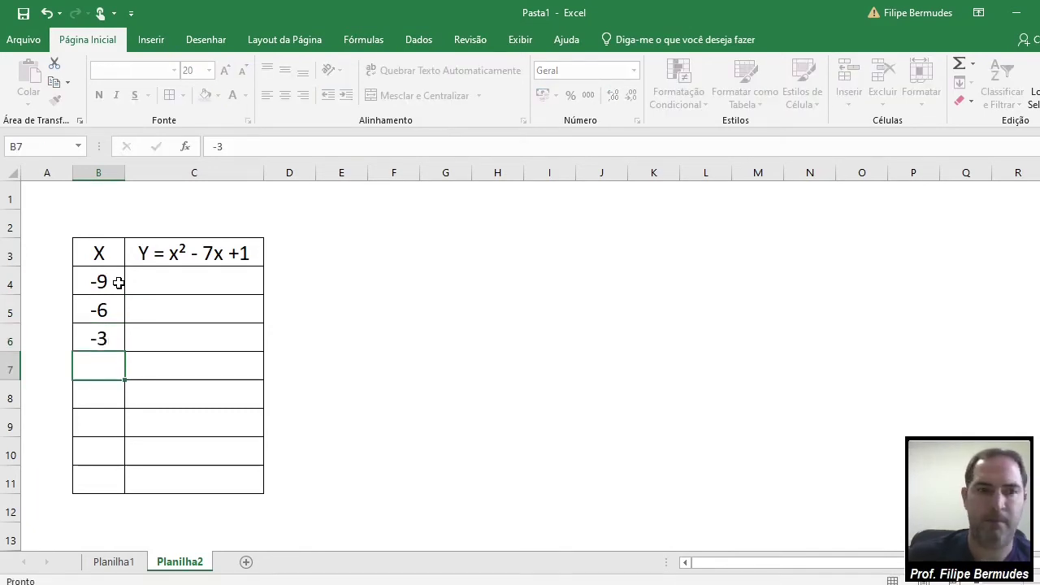
drag(116, 286, 128, 488)
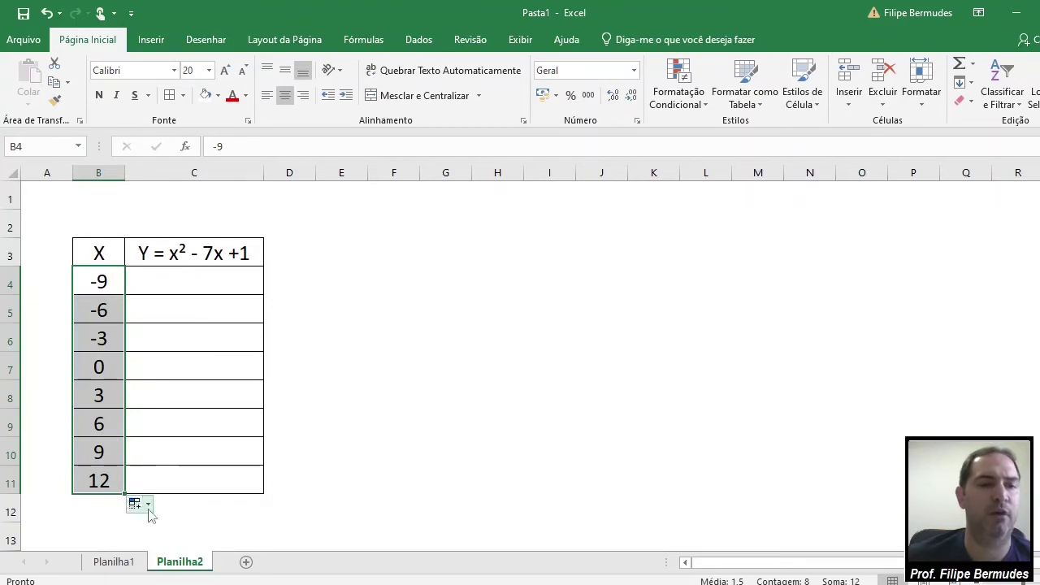
Step: Enter the formula =B4*B4-7*B4+1 in C4 to calculate Y for the first X value
click(205, 291)
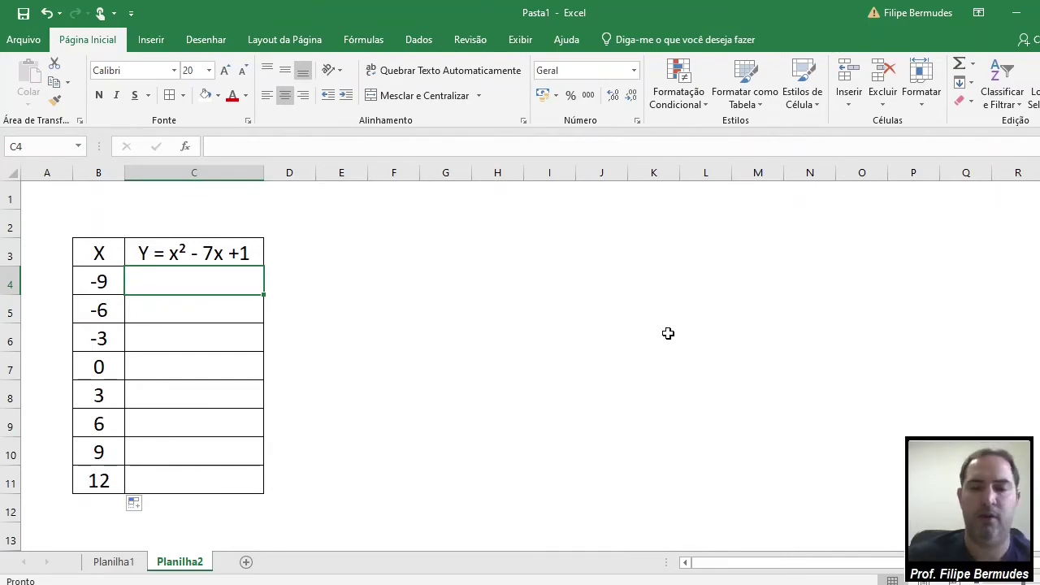
text(=)
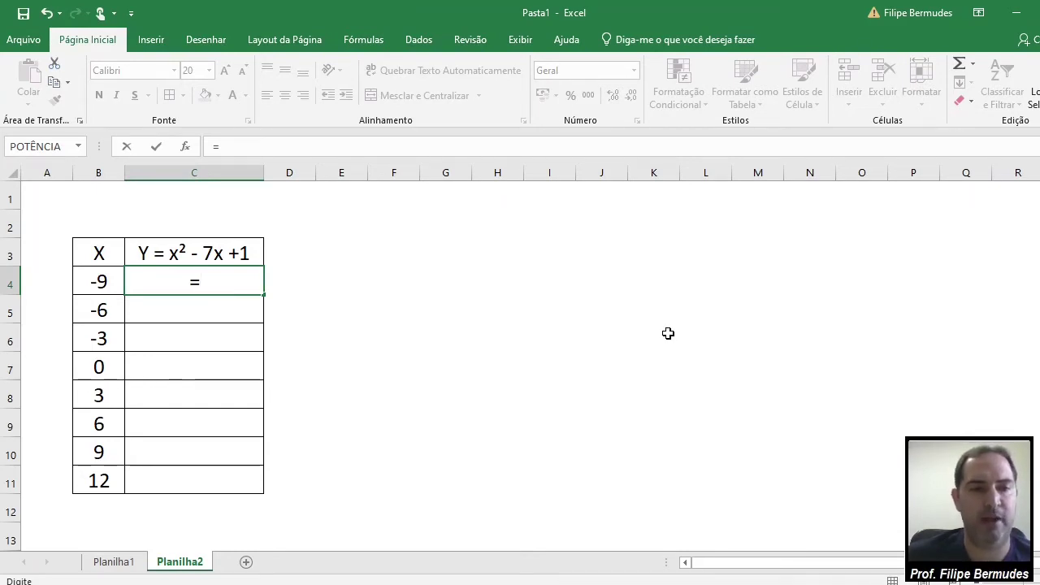
click(84, 286)
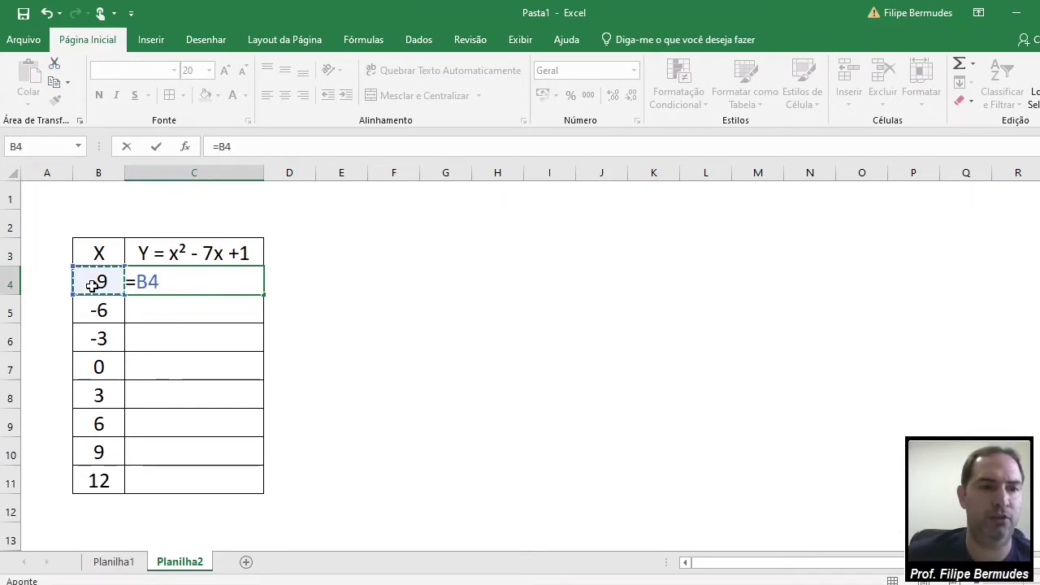
text(*)
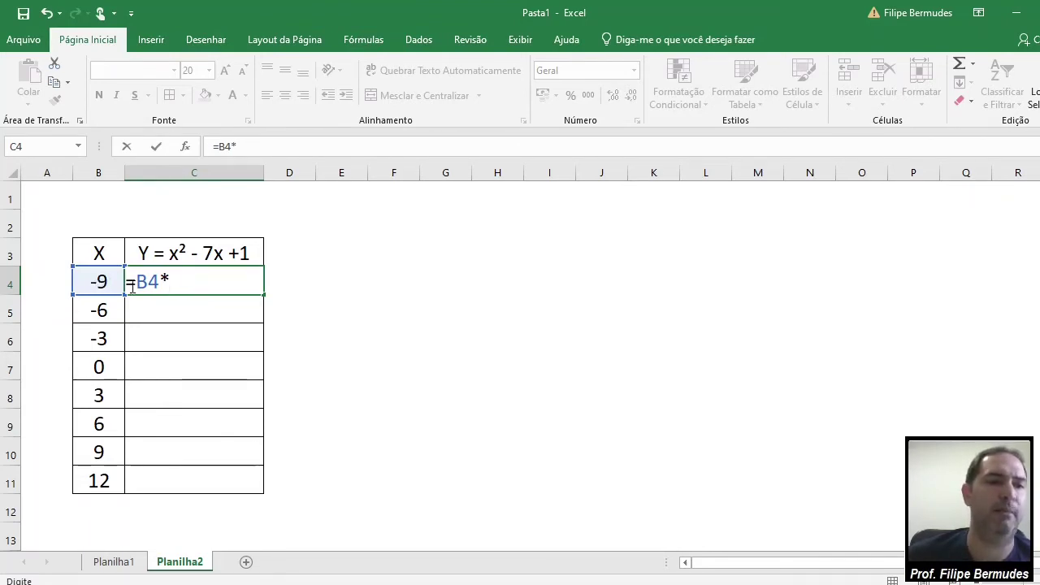
click(88, 281)
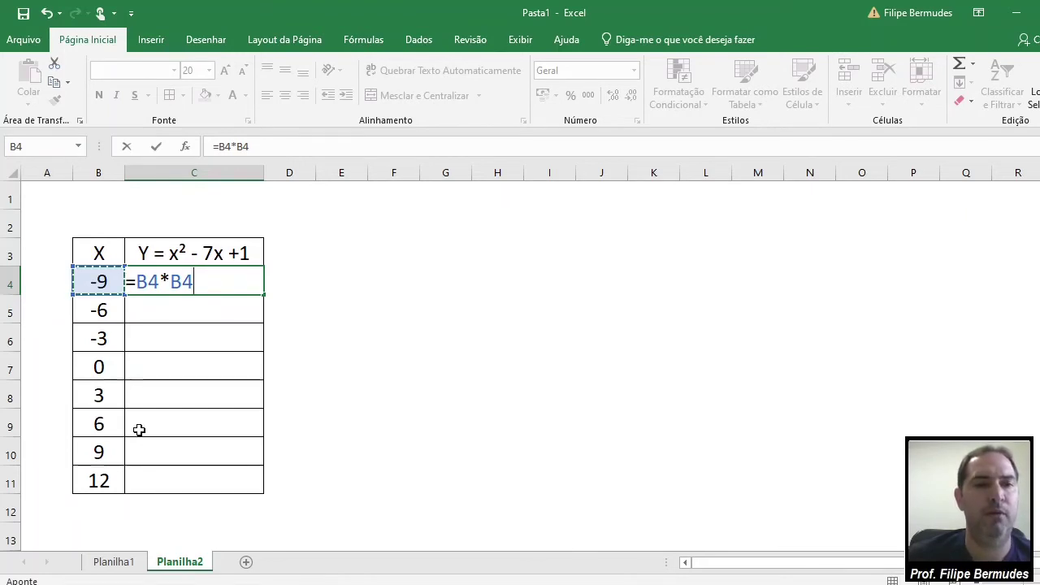
text(-)
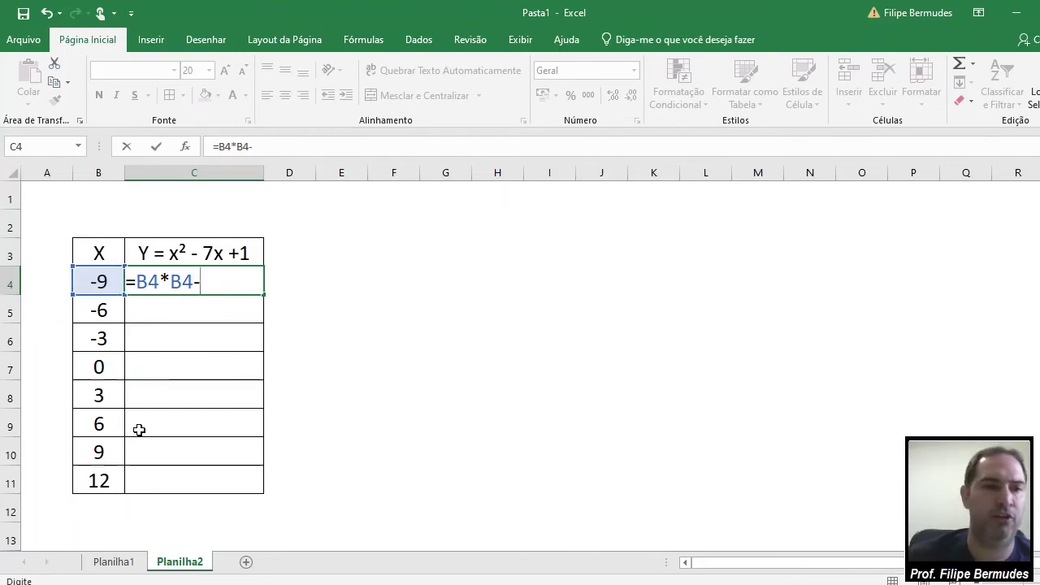
text(7)
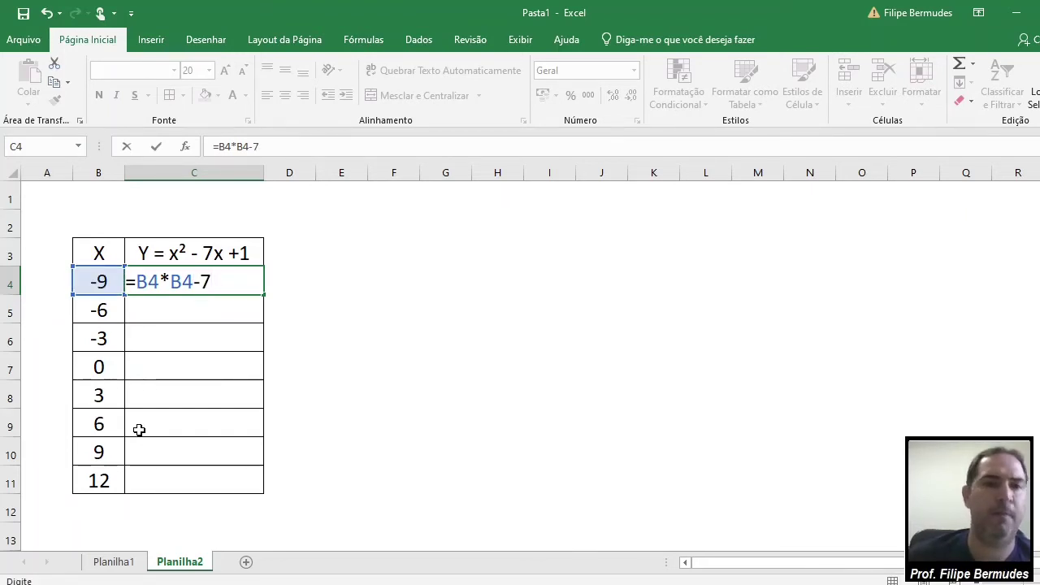
text(*)
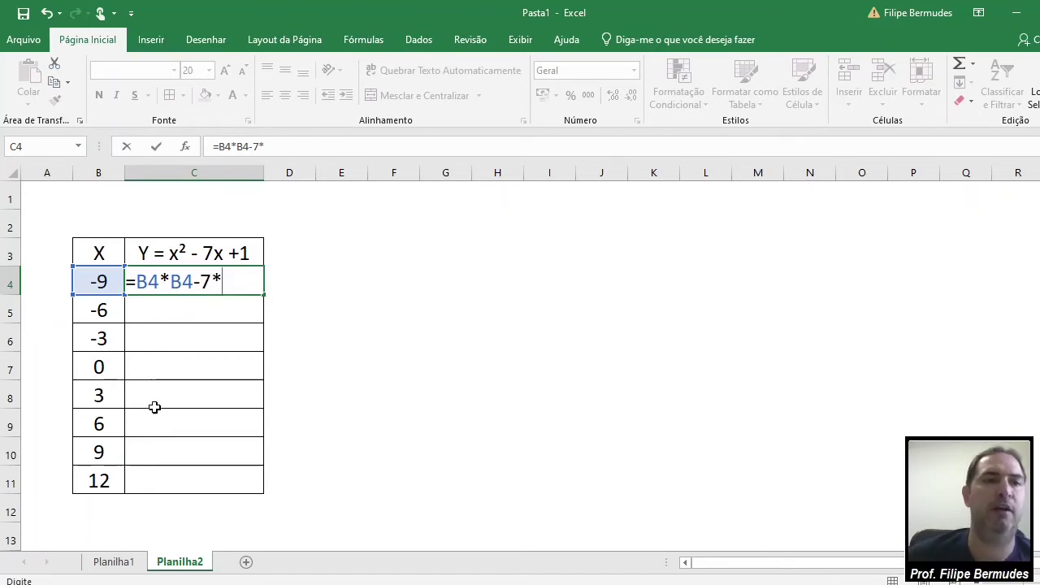
click(102, 282)
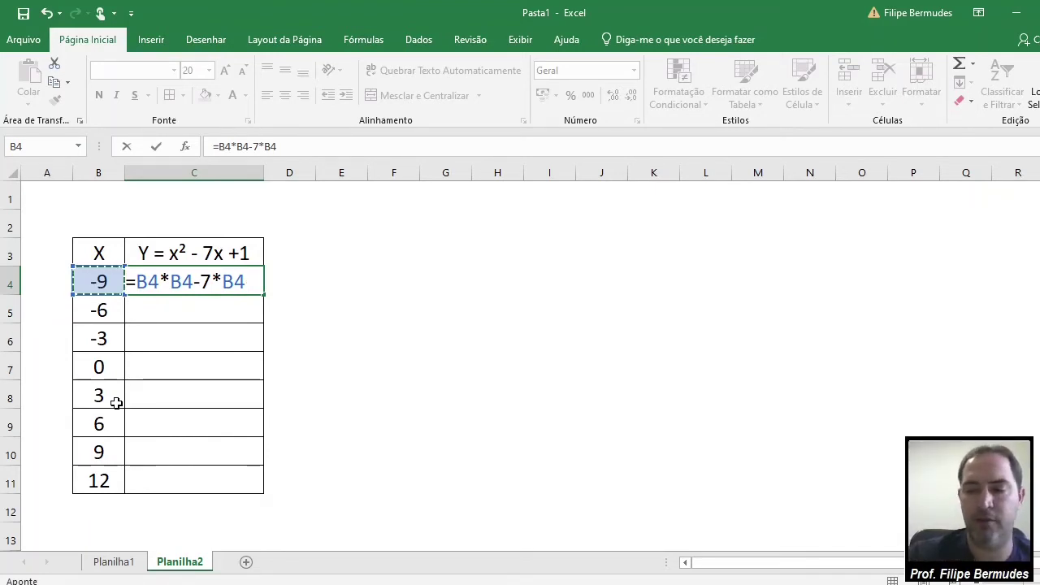
text(+1)
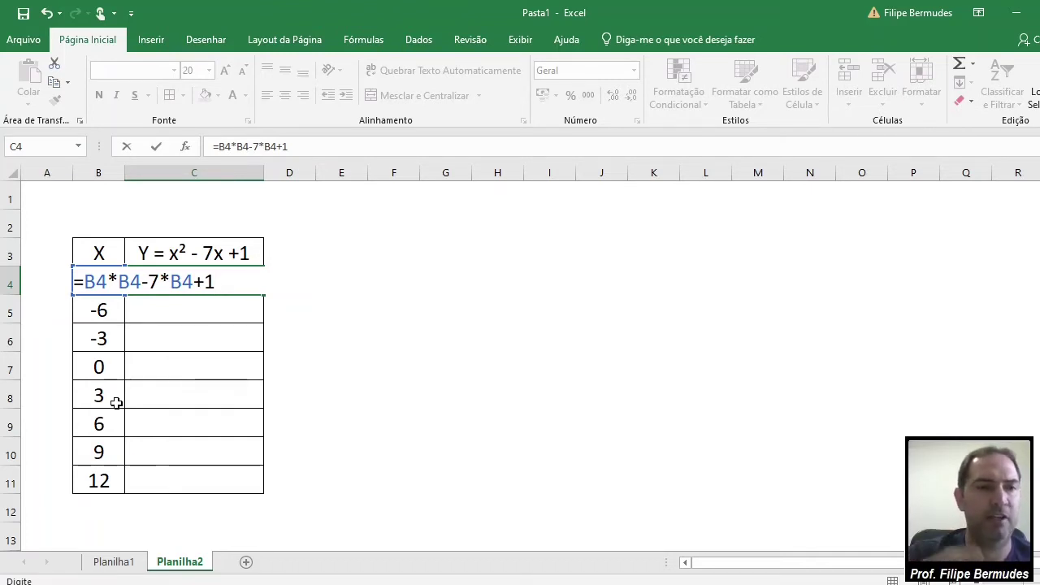
key(Return)
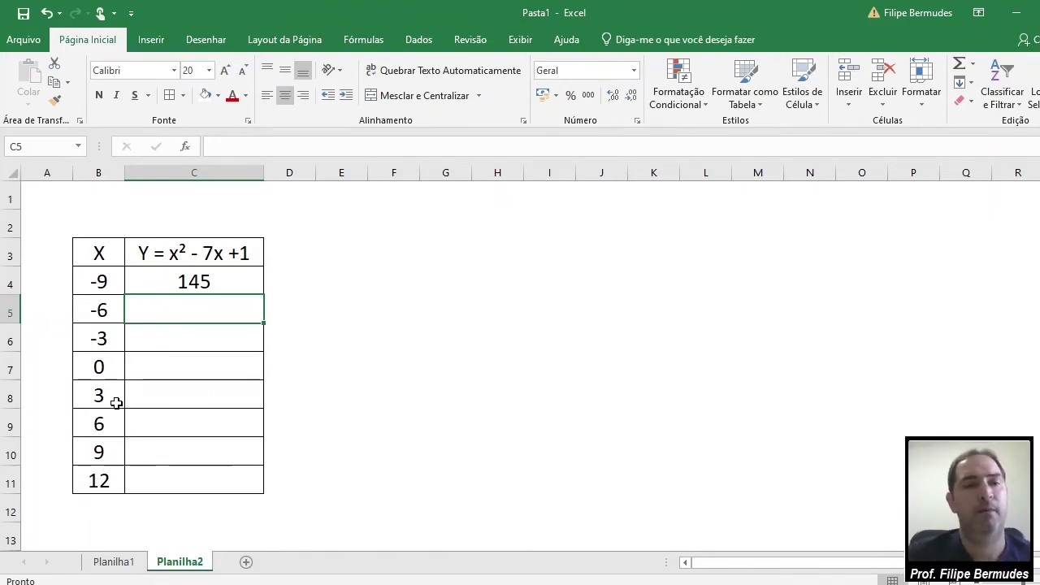
Step: Copy the formula in C4 down through C11 to fill the Y column
click(195, 282)
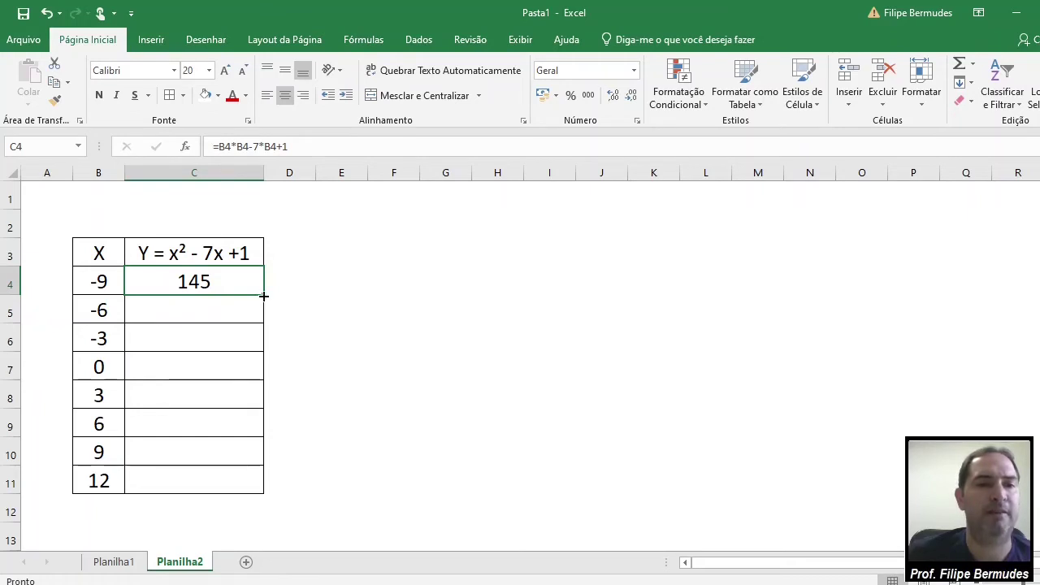
drag(263, 295, 258, 485)
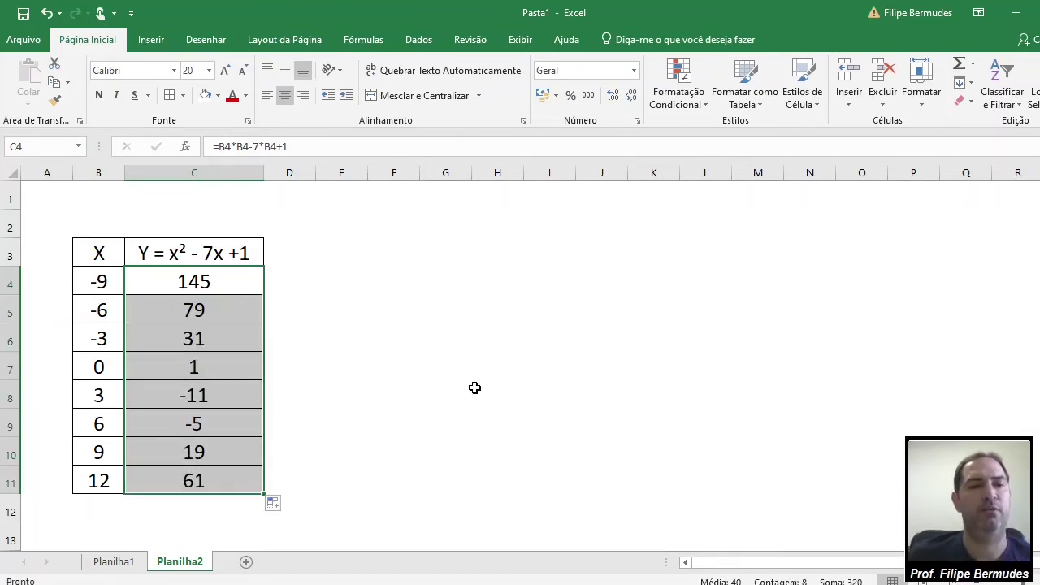
click(444, 429)
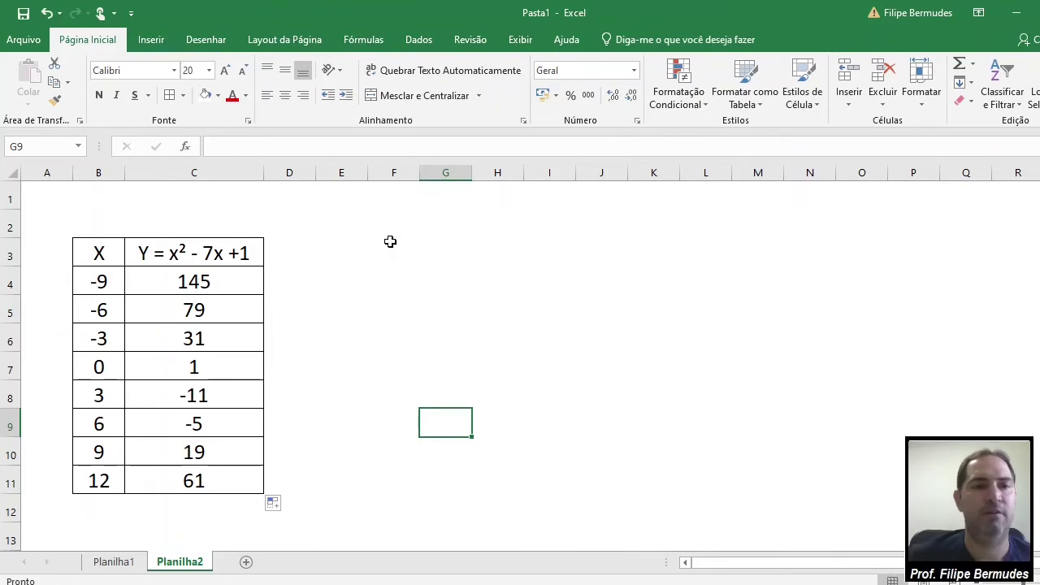
Step: Insert a markers-only scatter chart from the X and Y values in B4:C11
drag(102, 282, 203, 481)
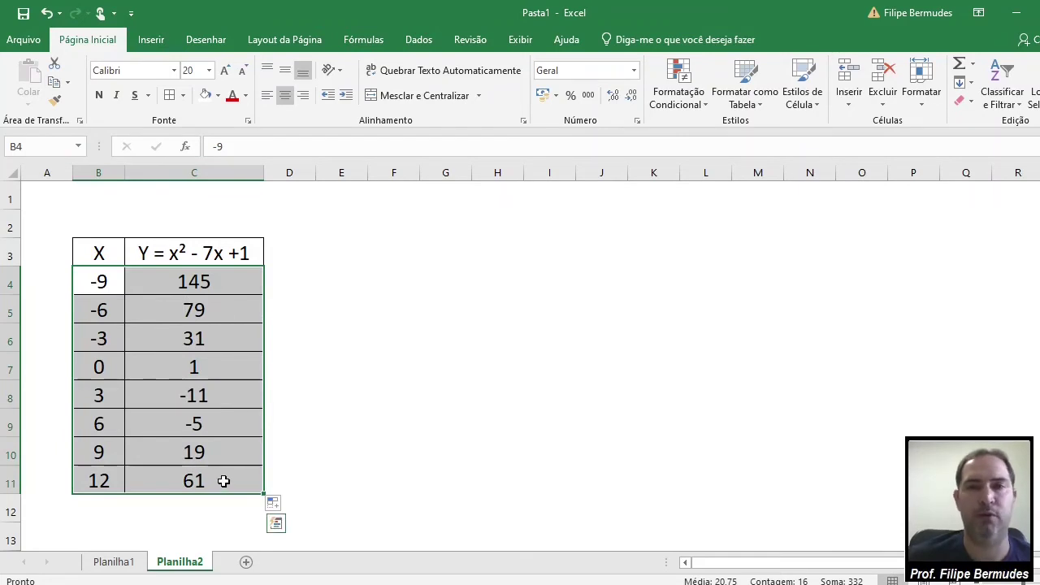
click(150, 41)
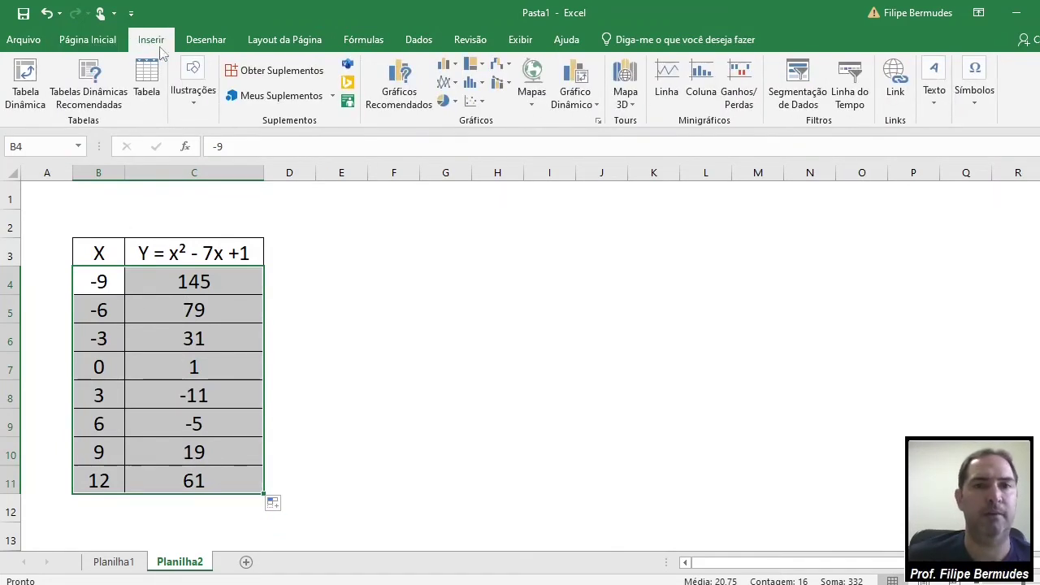
click(480, 104)
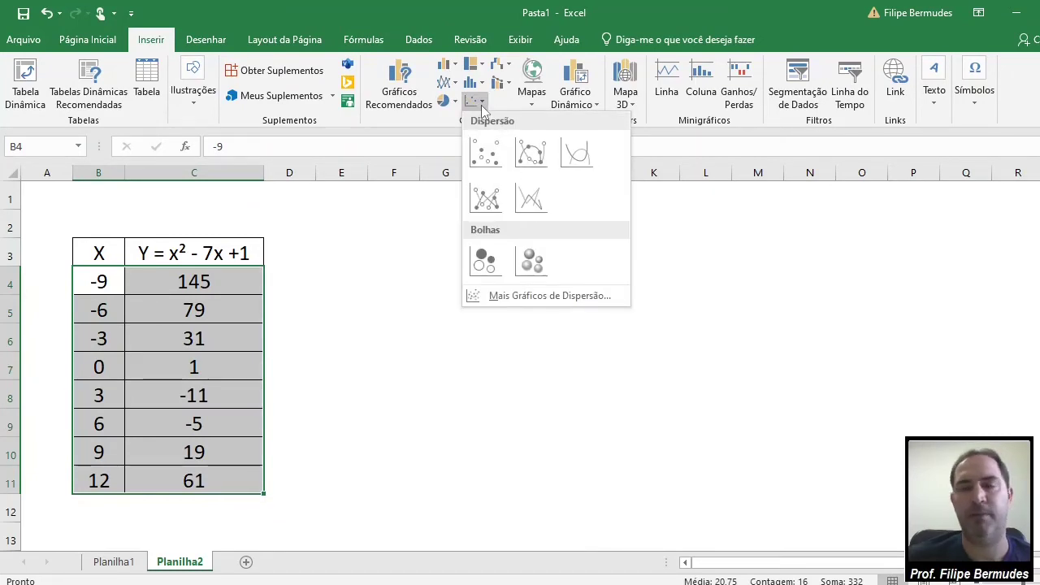
click(485, 156)
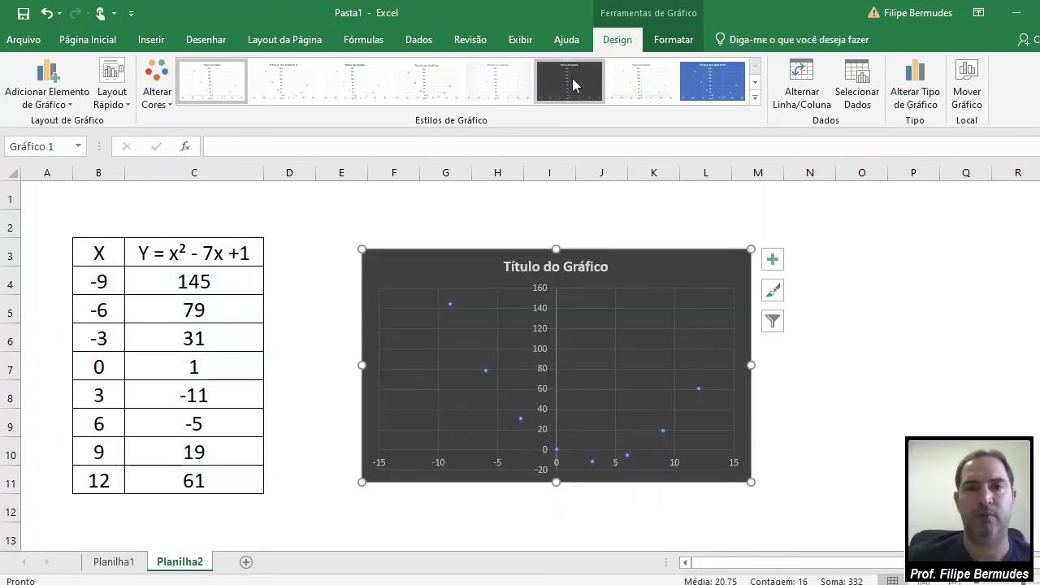
Step: Apply the solid blue background style to the scatter chart and enlarge it to span about columns E to M, rows 2 to 12
click(713, 84)
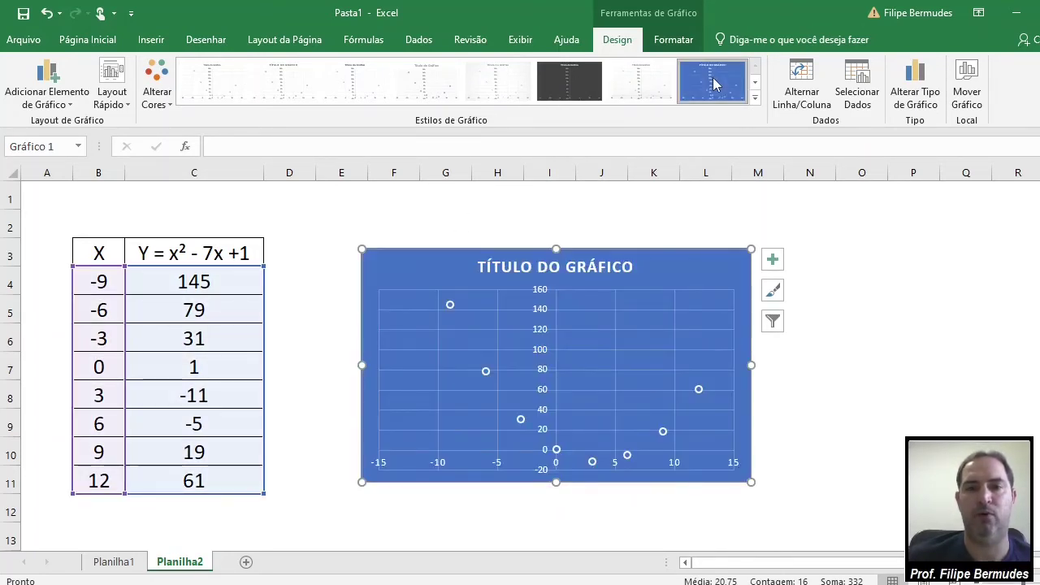
drag(751, 482, 806, 528)
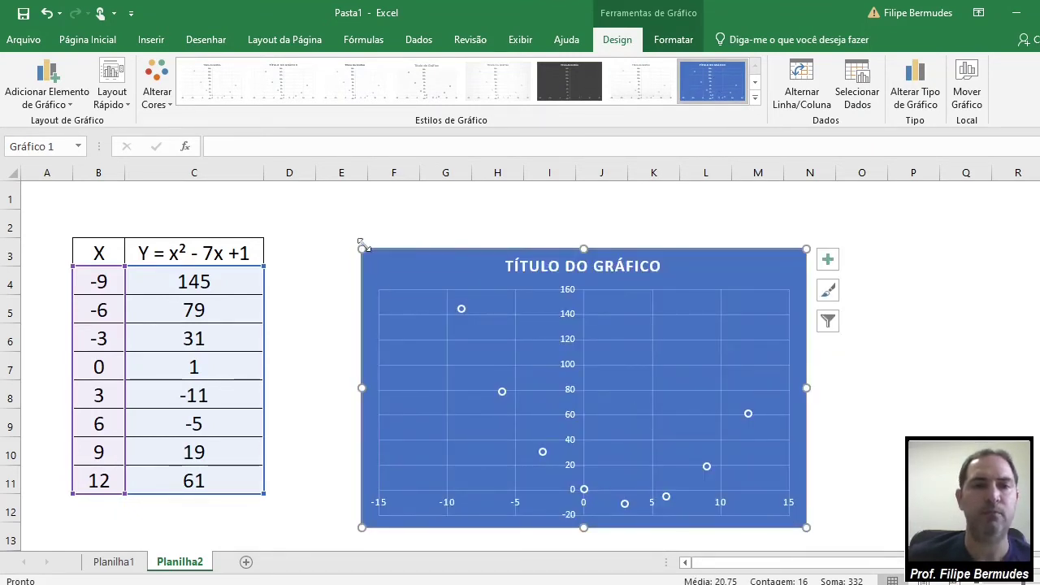
drag(361, 249, 343, 209)
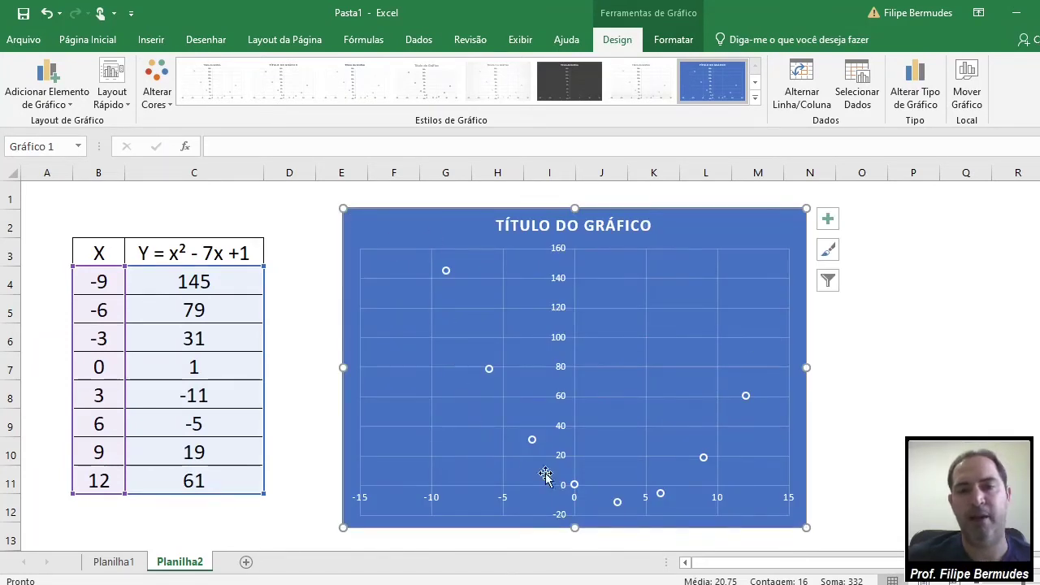
Step: Change the Planilha2 scatter chart to the solid dark grey background style
right_click(447, 273)
key(Escape)
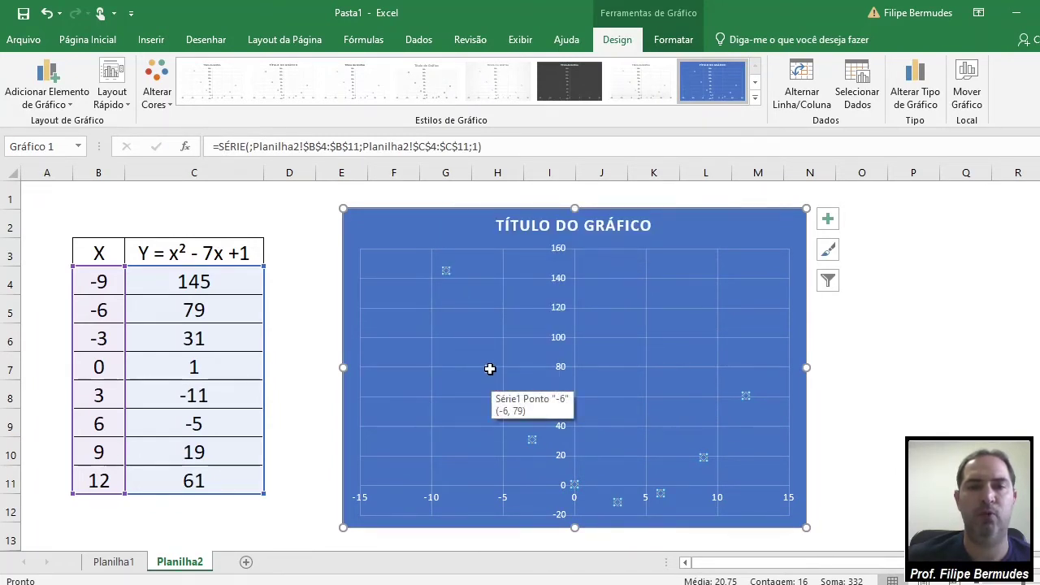
click(558, 86)
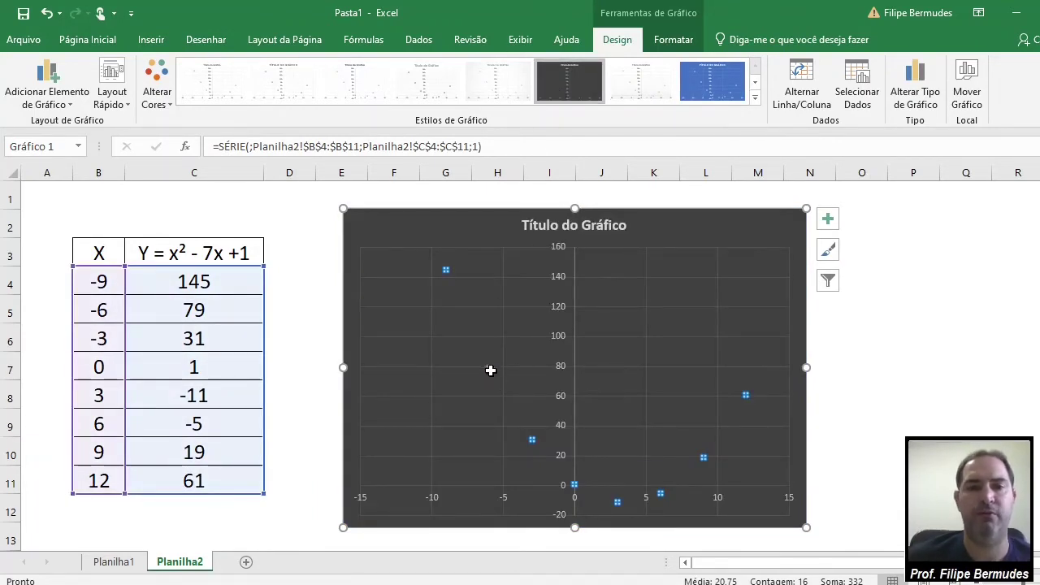
Step: Add a polynomial trendline to the chart's data series and extend it forward to about x = 17
right_click(488, 368)
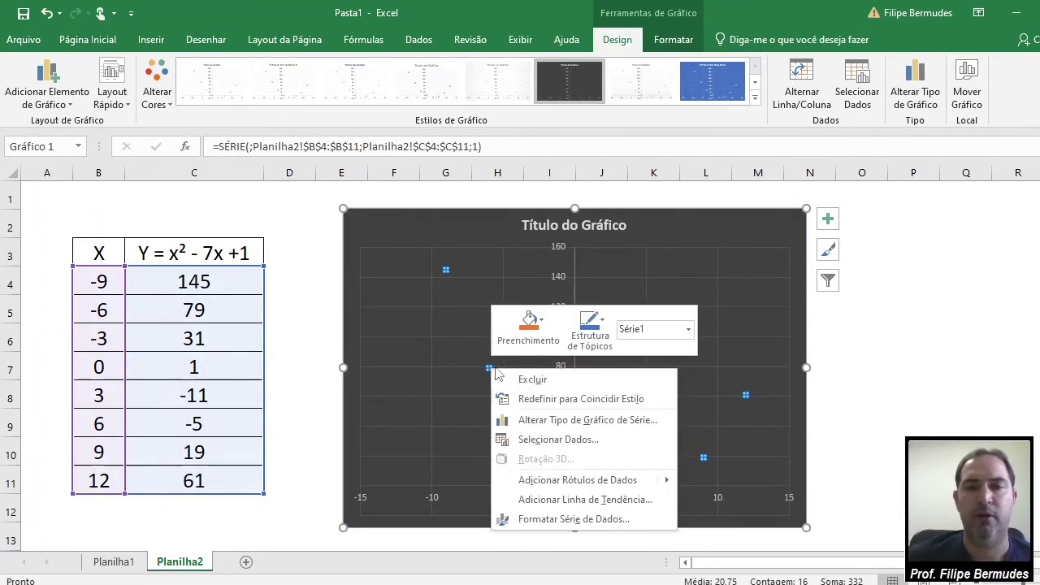
click(567, 499)
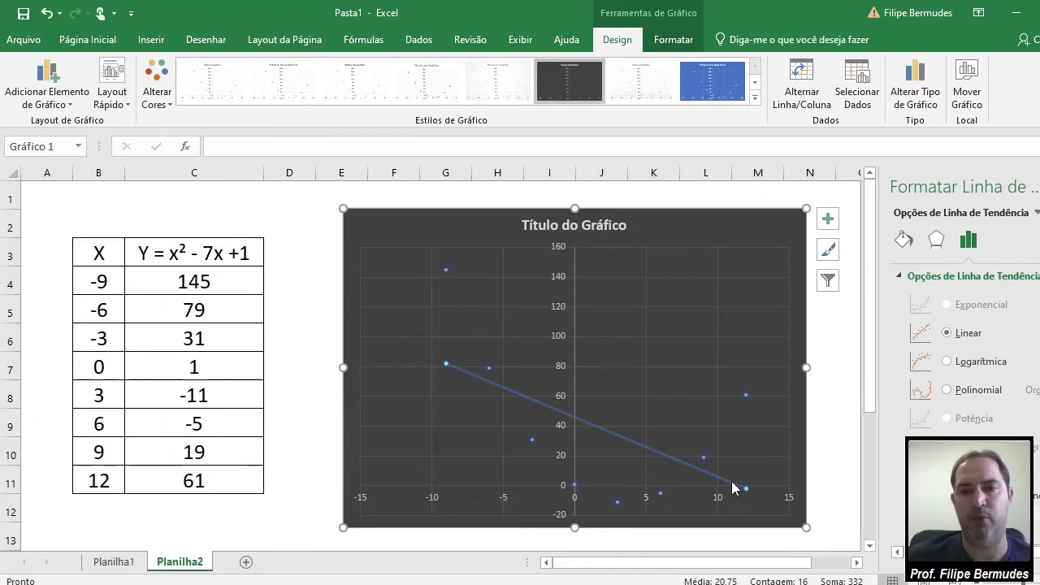
click(947, 390)
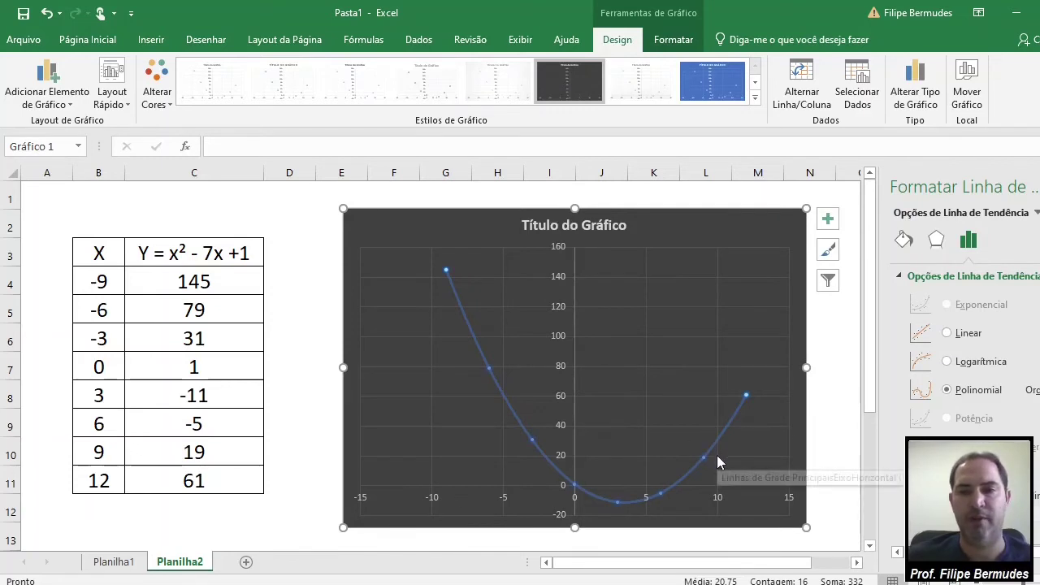
scroll(963, 342, down, 3)
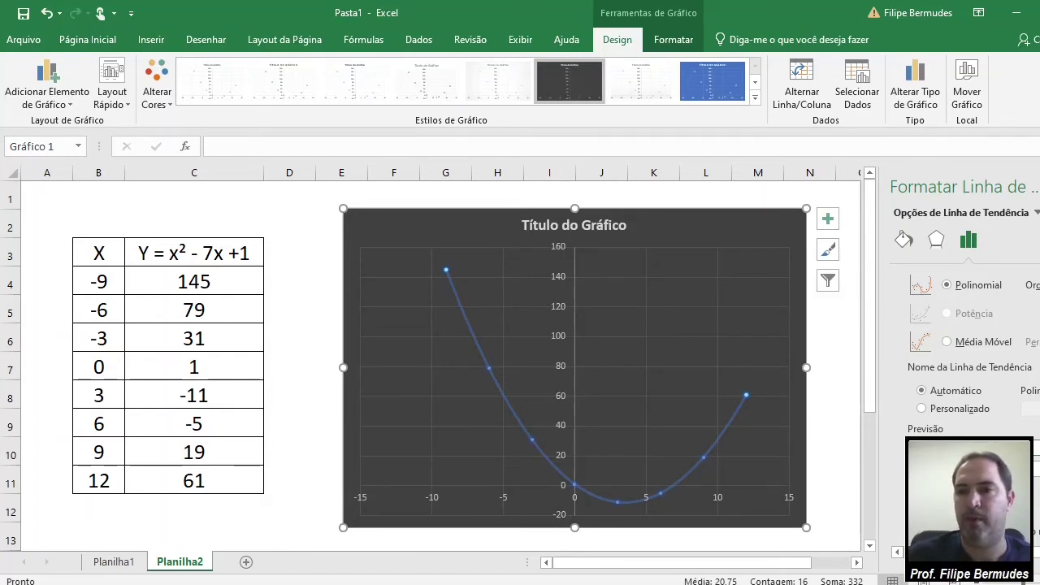
click(817, 453)
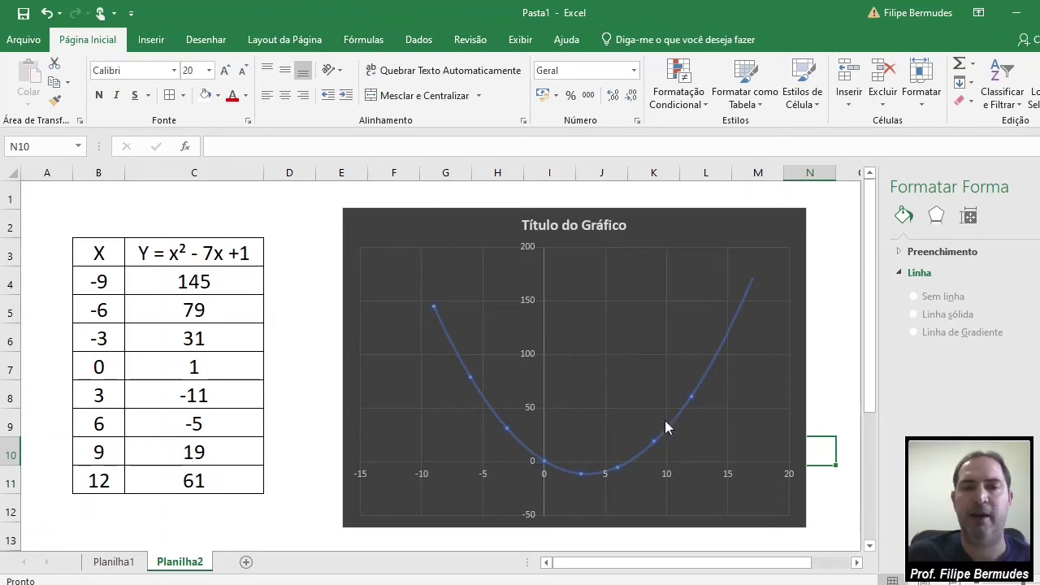
Step: Display the polynomial trendline's equation on the chart and close the trendline formatting options
right_click(499, 429)
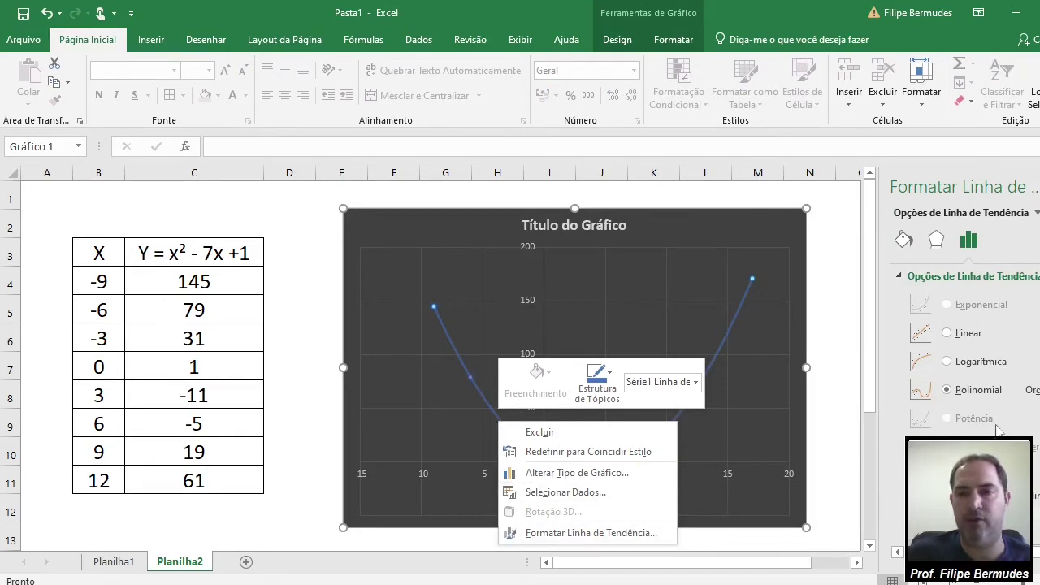
scroll(998, 430, down, 3)
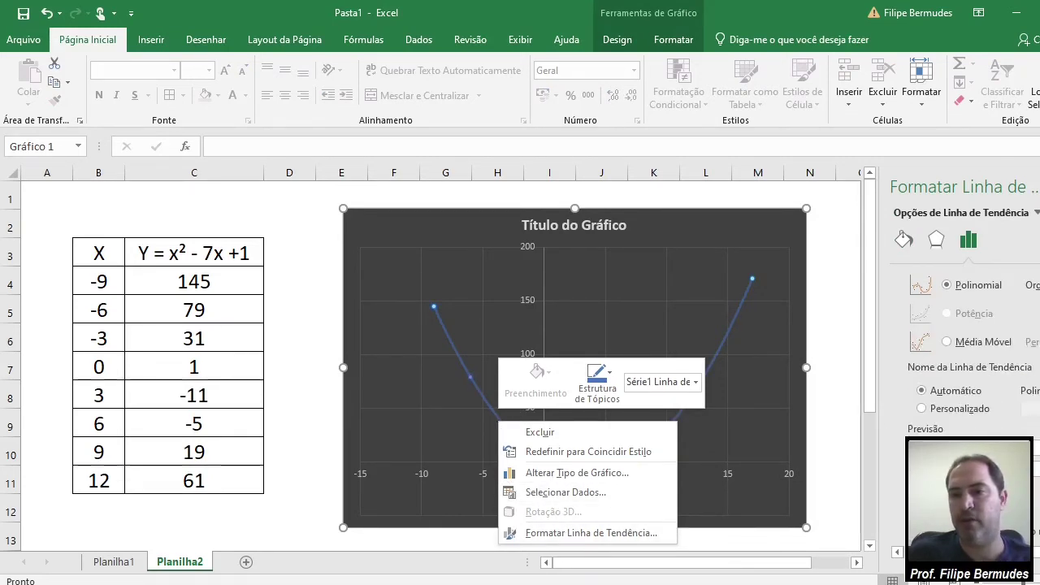
key(Escape)
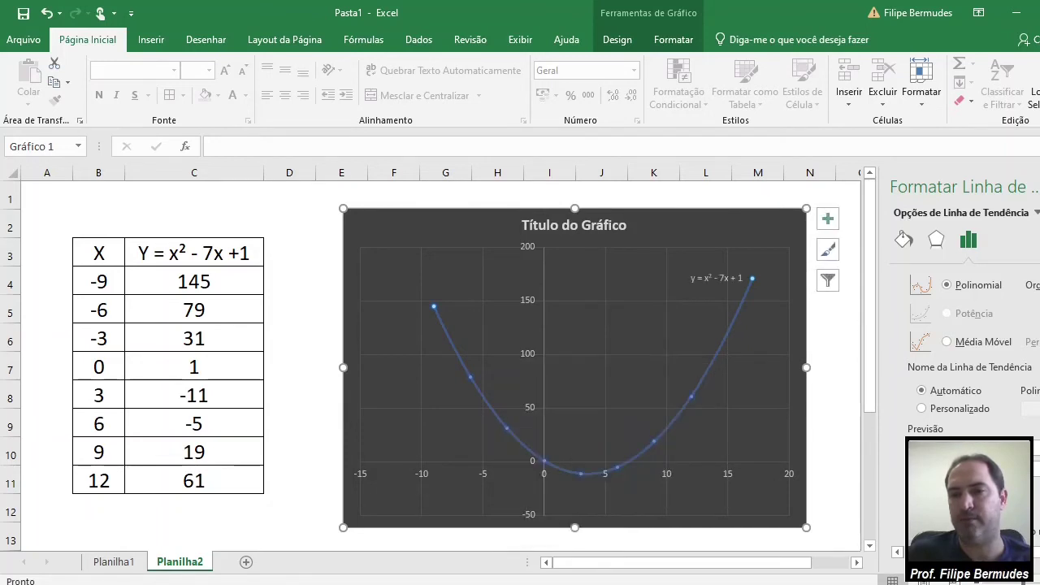
click(1039, 187)
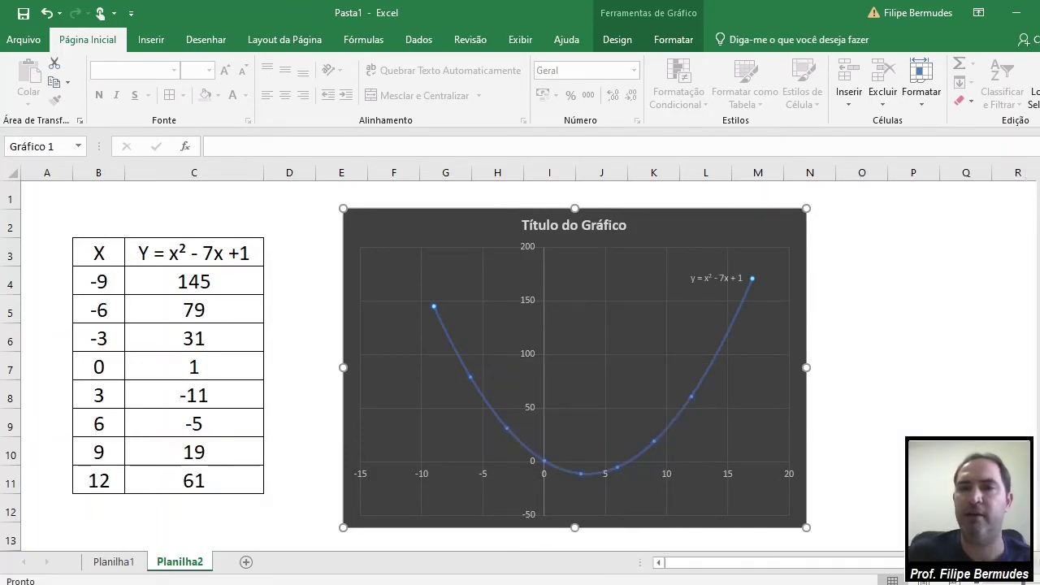
Step: Move the trendline equation beside the chart title and format it as bold 24 pt text
drag(724, 281, 710, 227)
double_click(712, 231)
triple_click(711, 234)
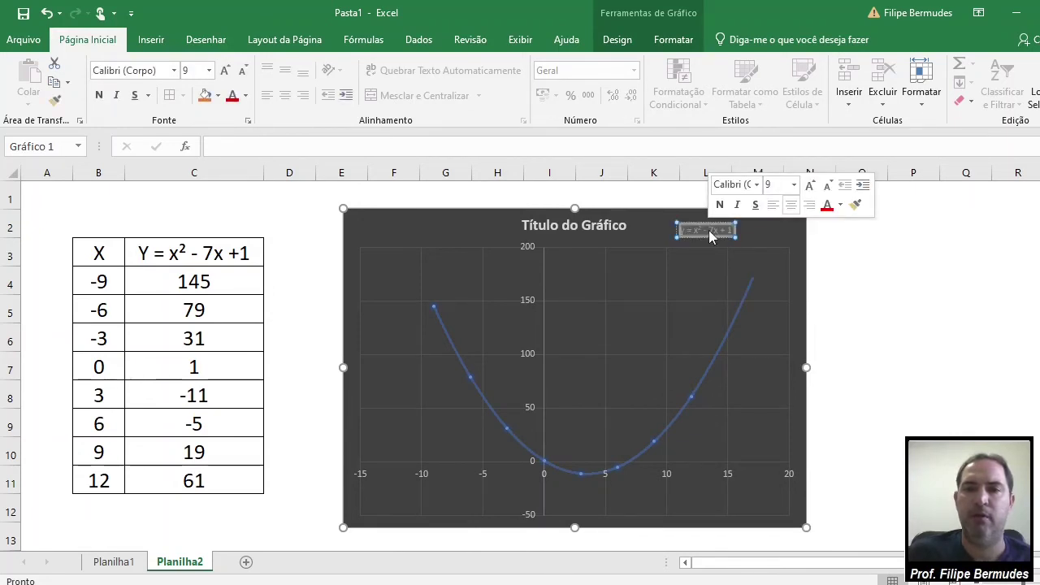
click(794, 185)
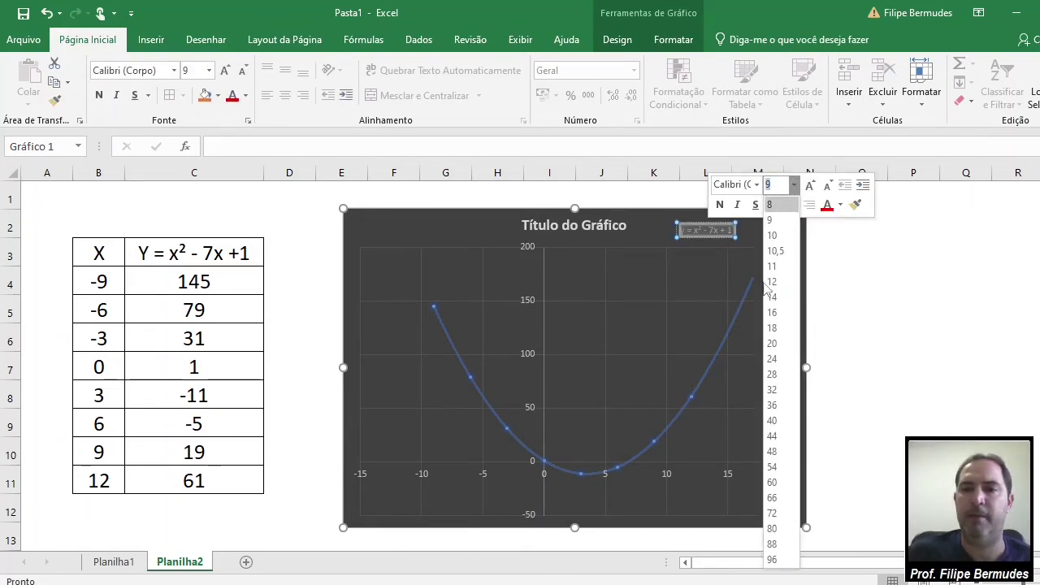
click(772, 358)
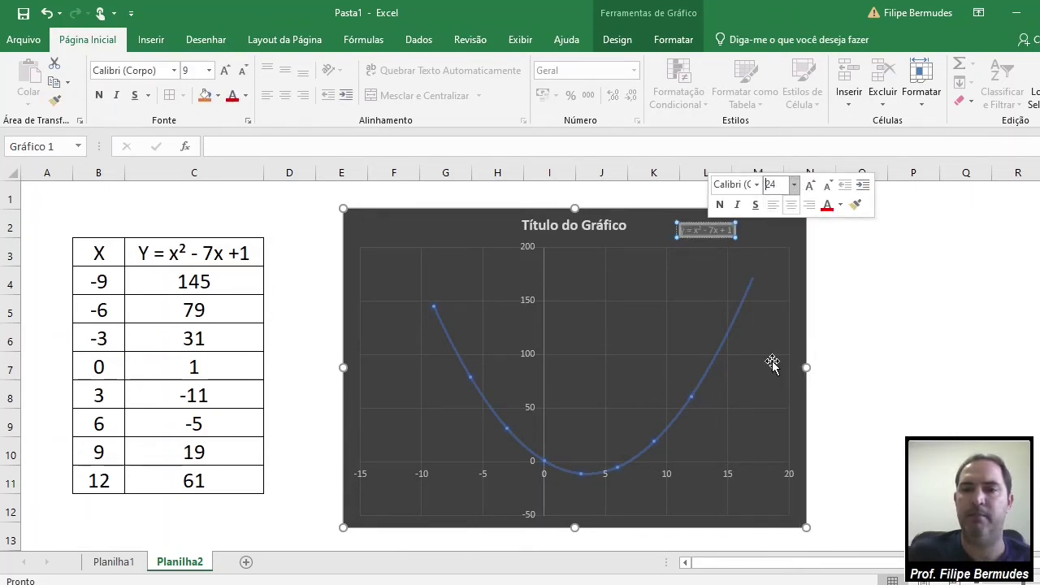
click(678, 244)
drag(736, 239, 763, 212)
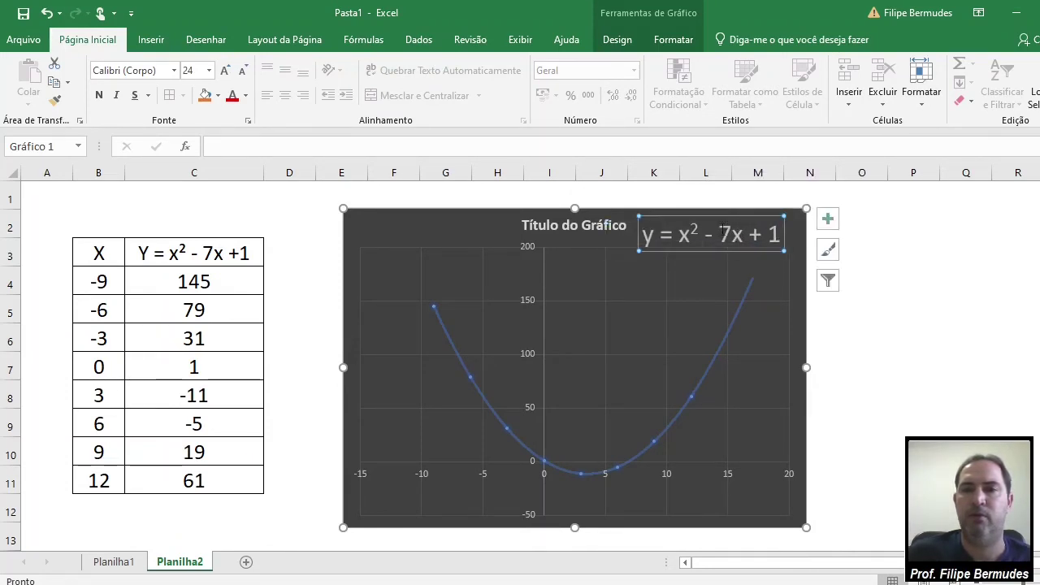
triple_click(728, 236)
click(729, 206)
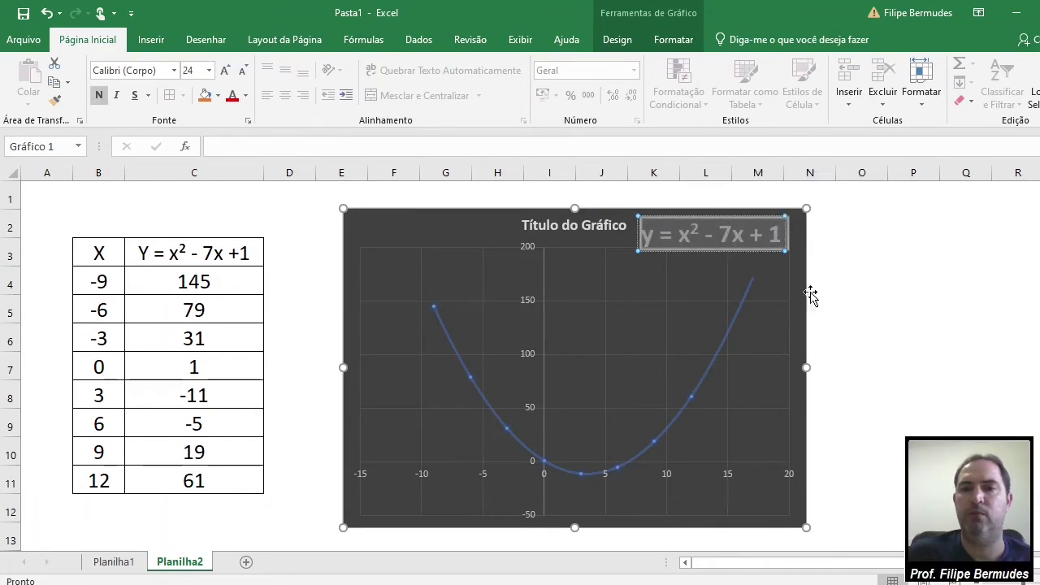
click(912, 339)
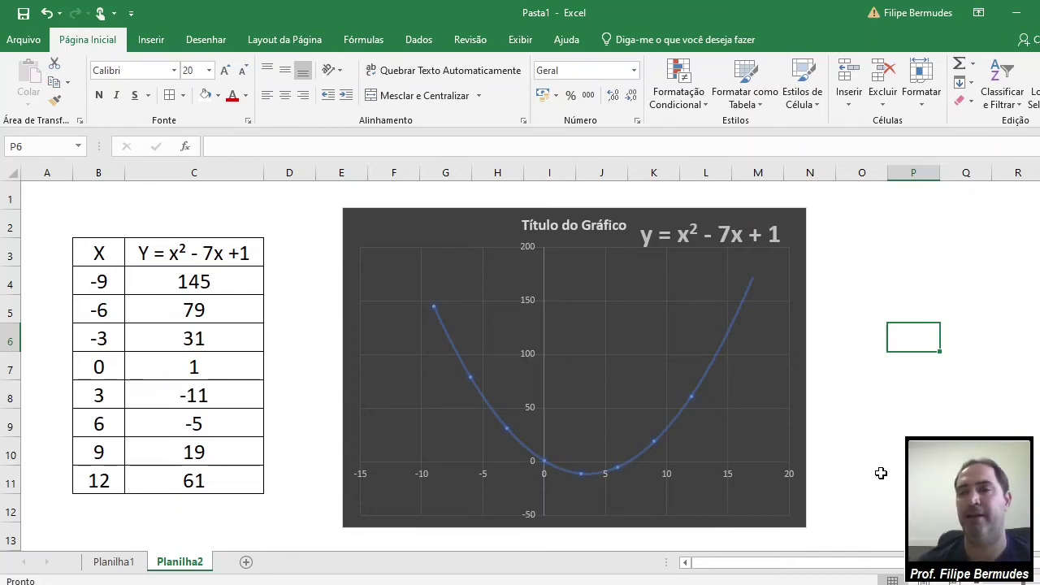
Step: Add a third worksheet after Planilha2, review the two finished sheets, and return to the new one
click(246, 562)
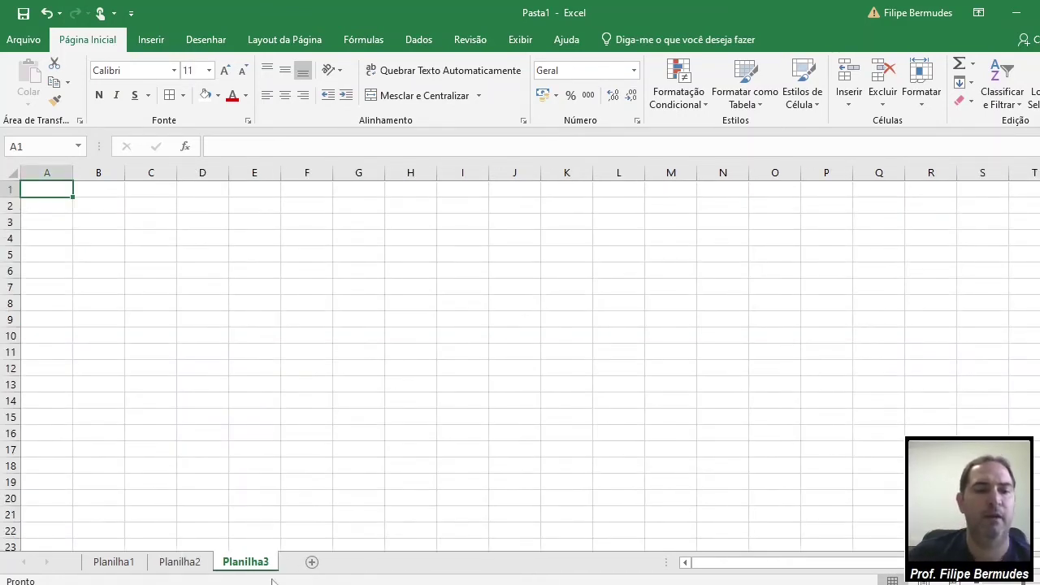
click(120, 567)
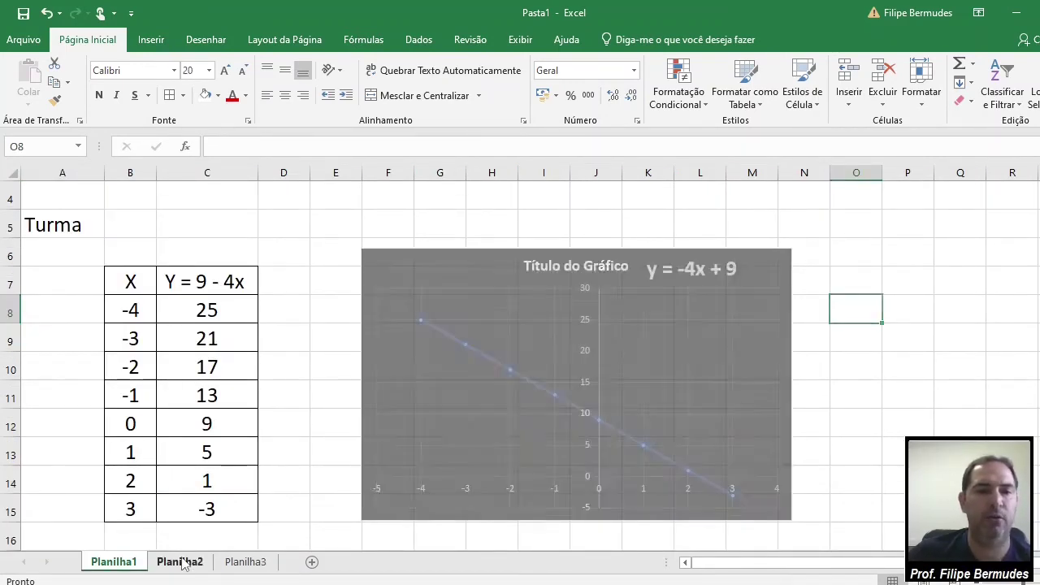
click(186, 560)
click(233, 562)
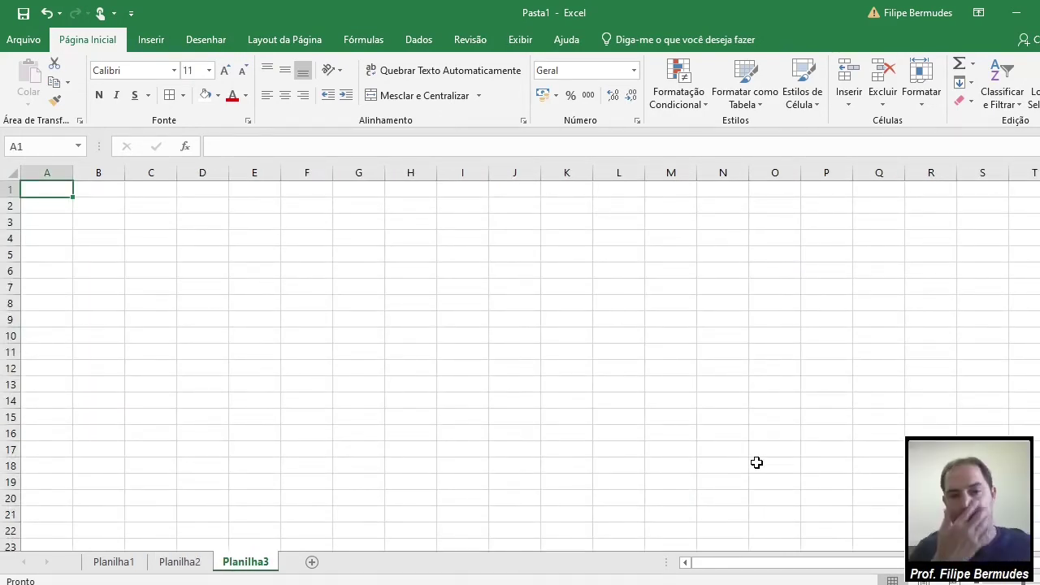
Step: Switch to the Word assignment, read item 03, and reproduce its X and Y table in Planilha3 cells B2:C7 in Excel
key(alt+Tab)
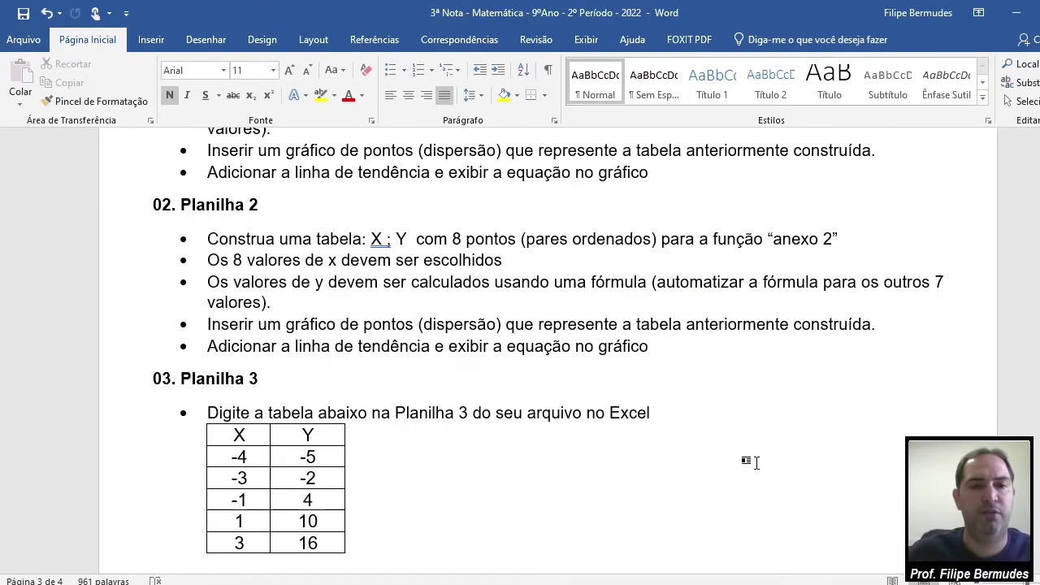
scroll(639, 374, down, 2)
scroll(637, 366, down, 2)
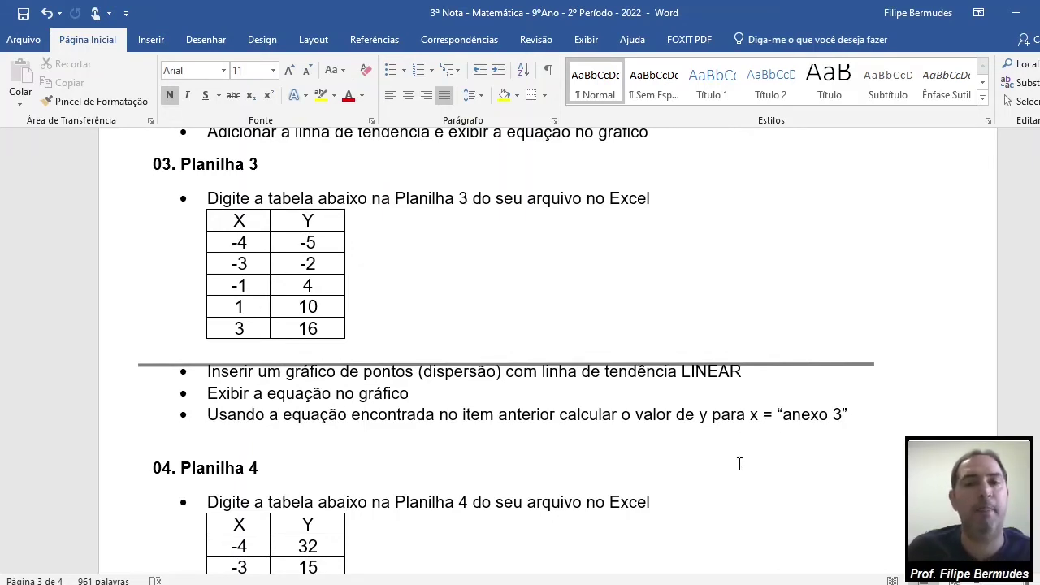
key(alt+Tab)
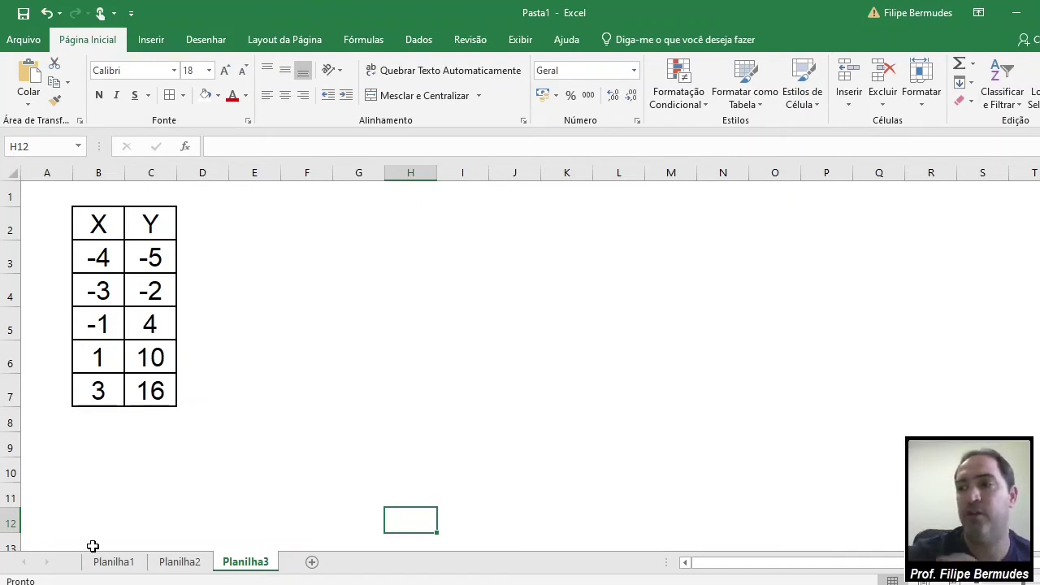
Step: Insert a markers-only scatter chart from the X and Y values in B3:C7 of Planilha3
drag(101, 257, 144, 392)
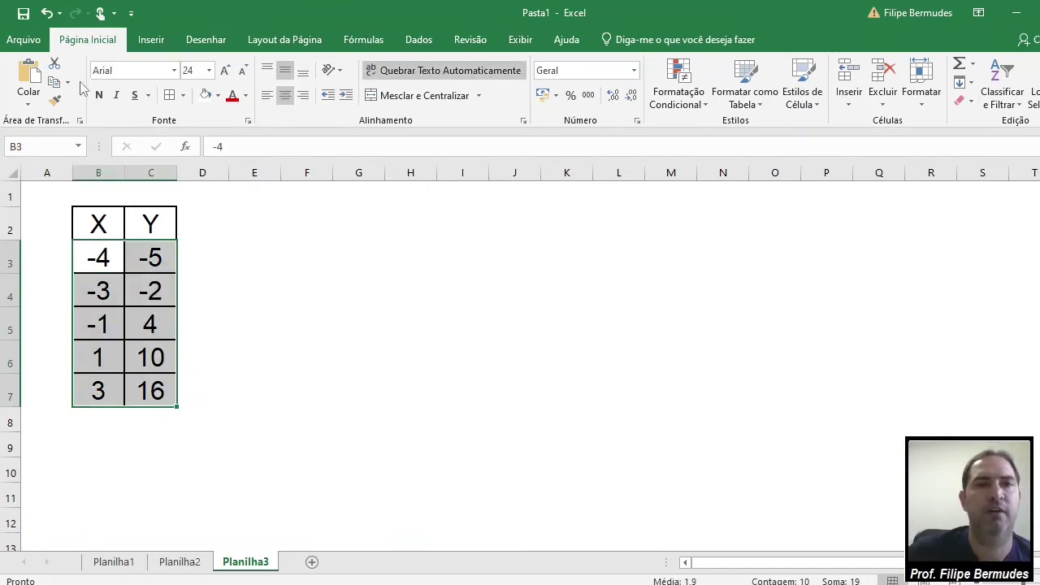
click(153, 39)
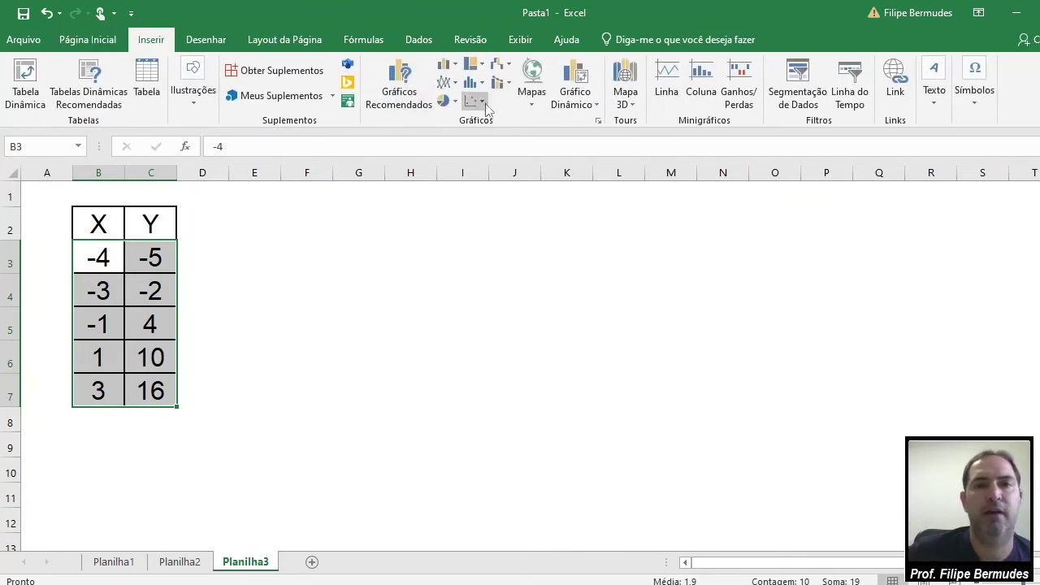
click(485, 101)
click(484, 153)
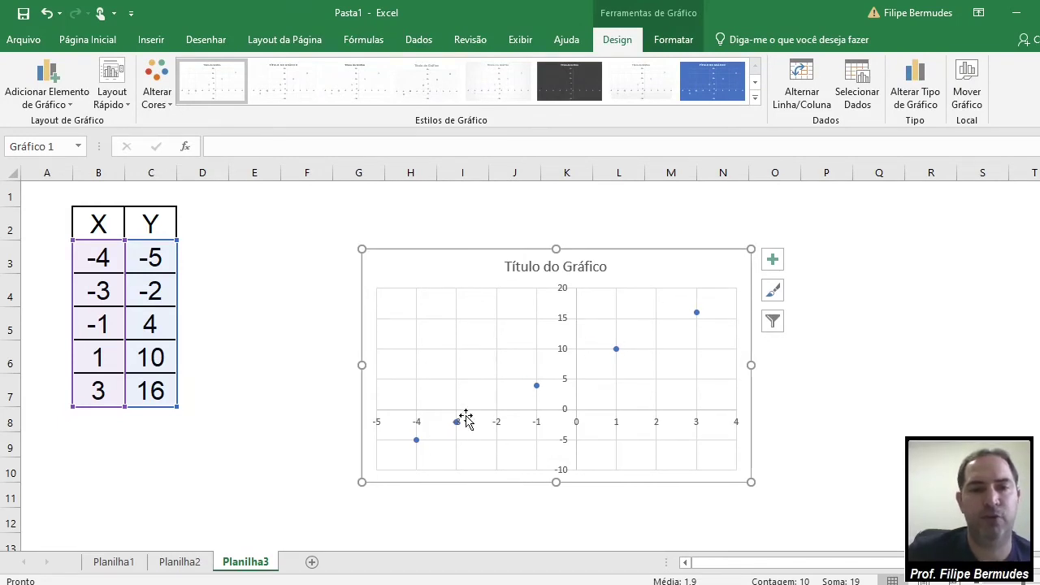
Step: Add a linear trendline to the Planilha3 data series and display its equation on the chart
click(537, 388)
right_click(538, 387)
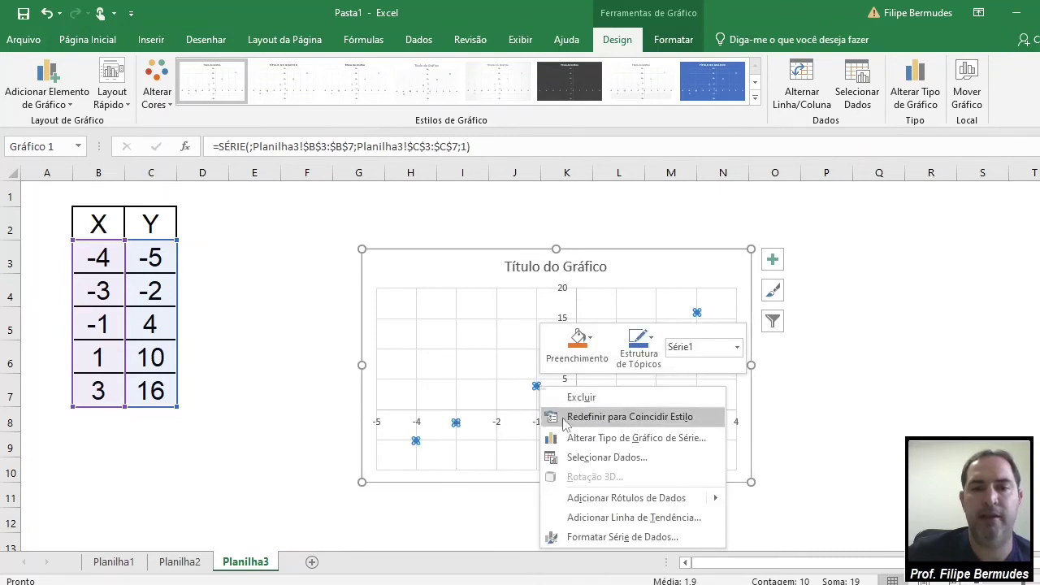
click(597, 517)
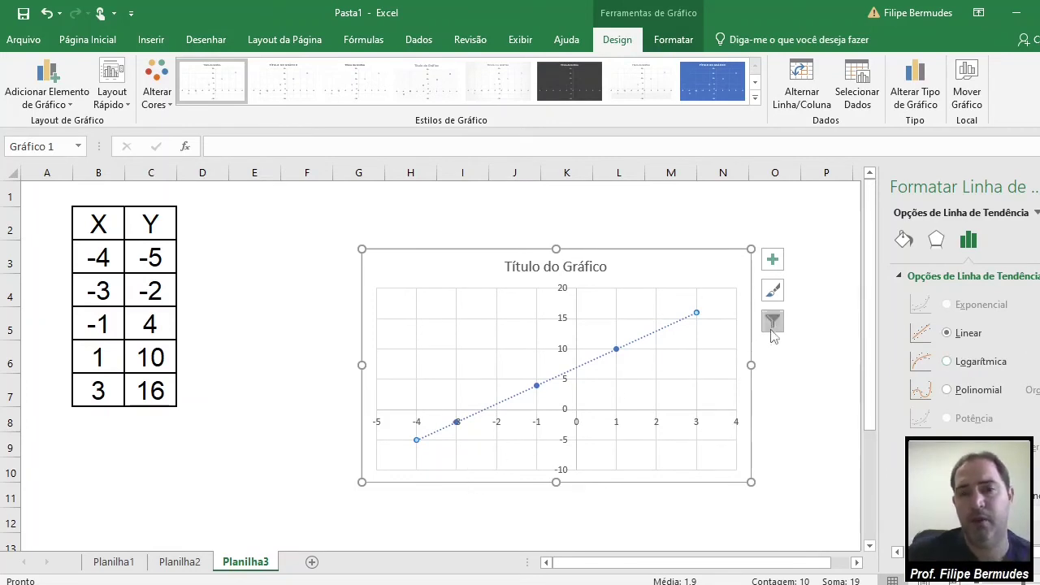
scroll(946, 421, down, 3)
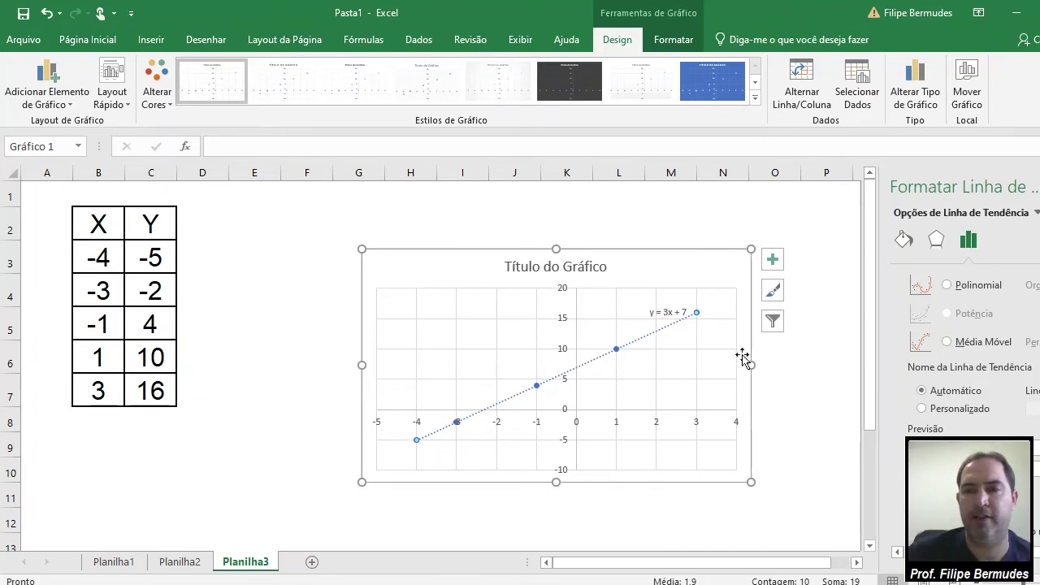
click(1030, 182)
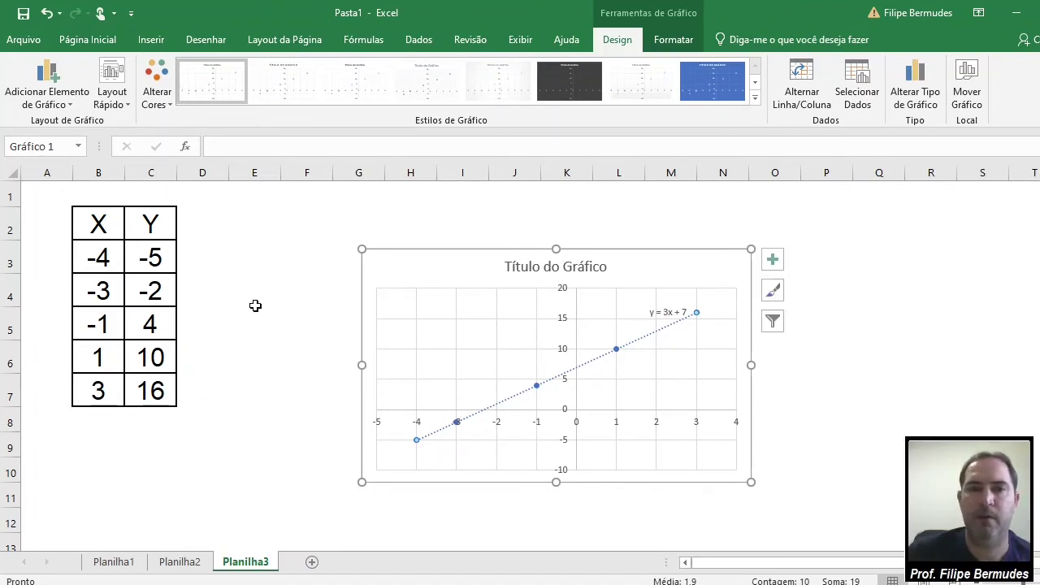
Step: Enlarge the chart to span about columns E to N, rows 2 to 10, and apply the dark gradient background style
drag(363, 244, 257, 201)
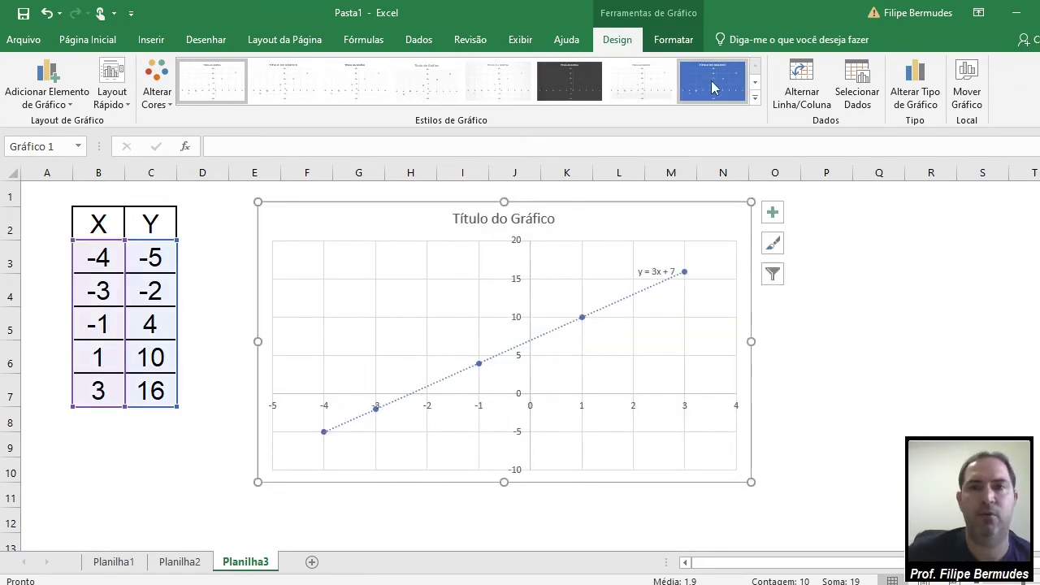
click(754, 98)
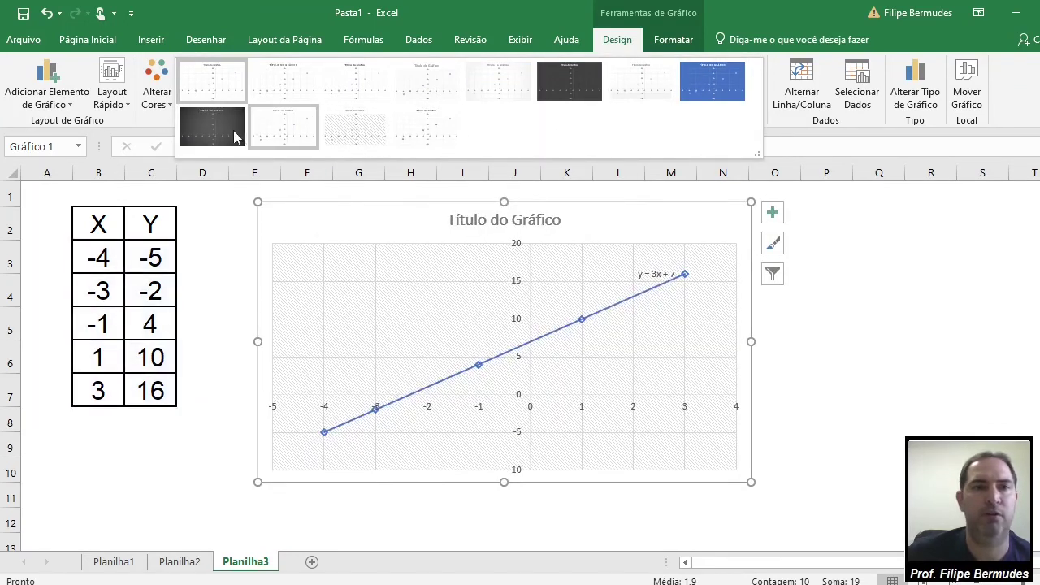
click(233, 134)
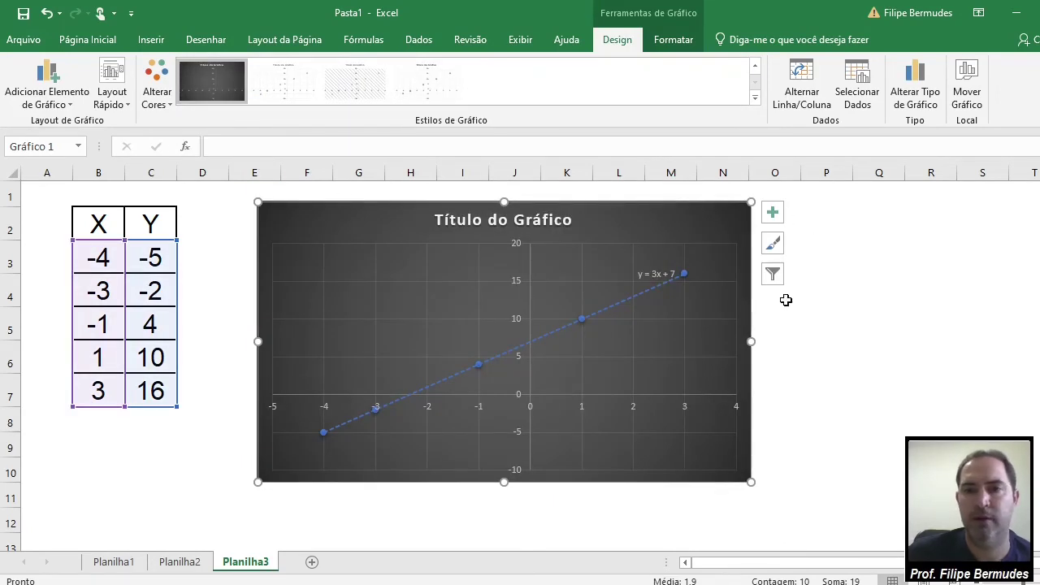
Step: Move the trendline equation to the empty area beside the chart title and set its font size to 28
click(671, 274)
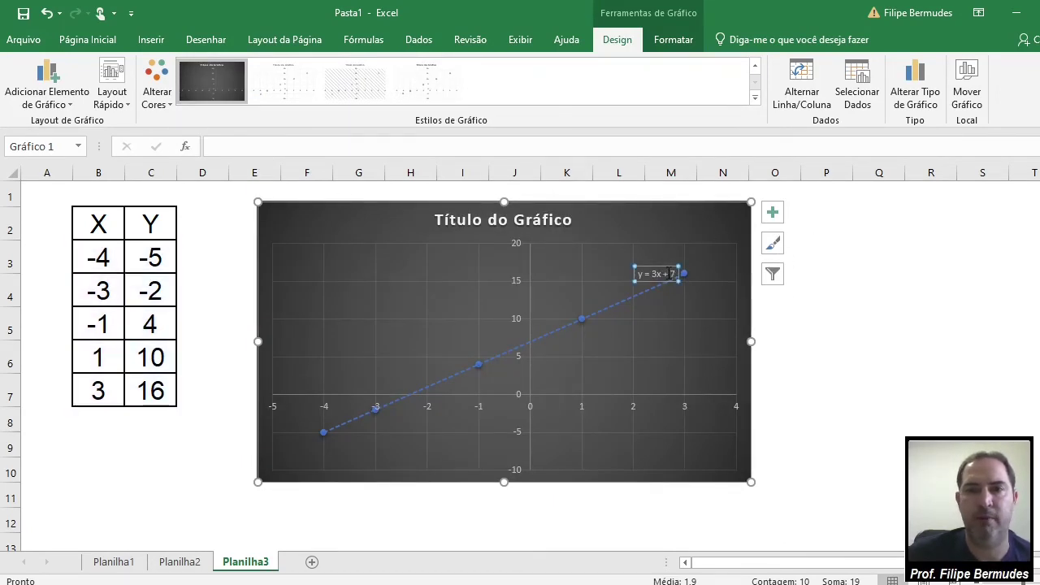
drag(646, 216, 644, 219)
double_click(642, 221)
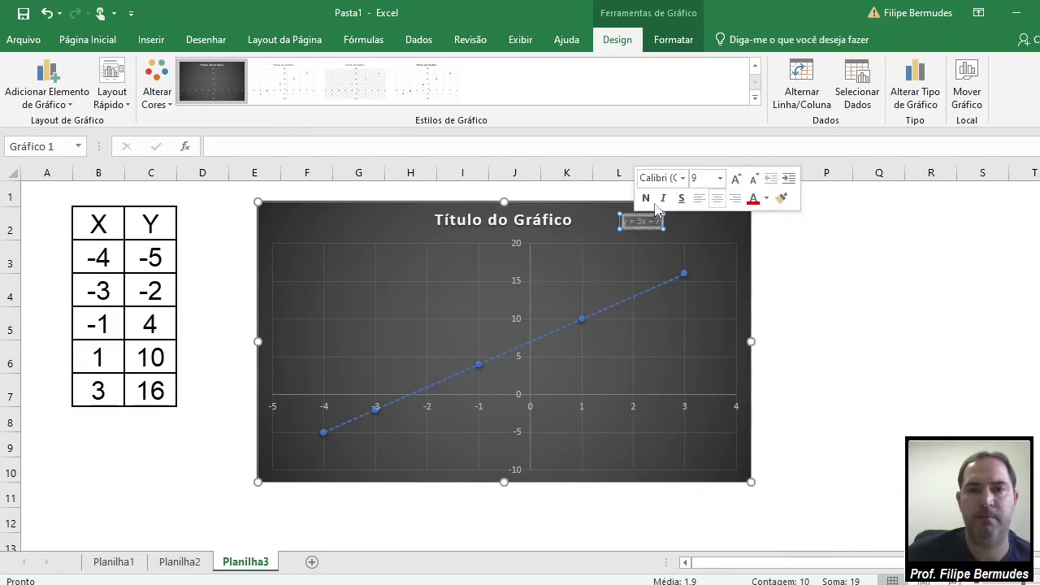
click(721, 178)
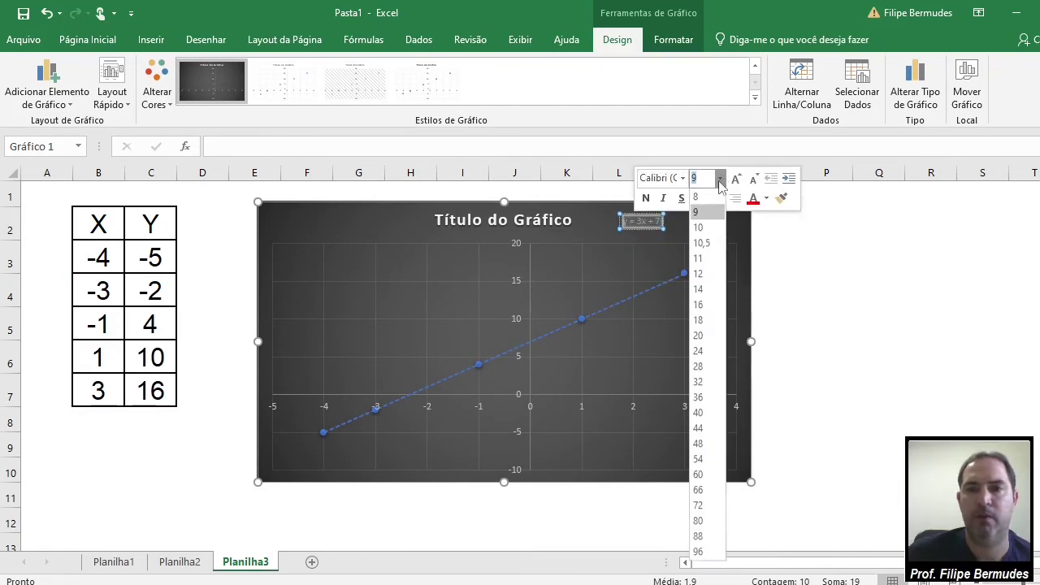
click(702, 370)
click(788, 262)
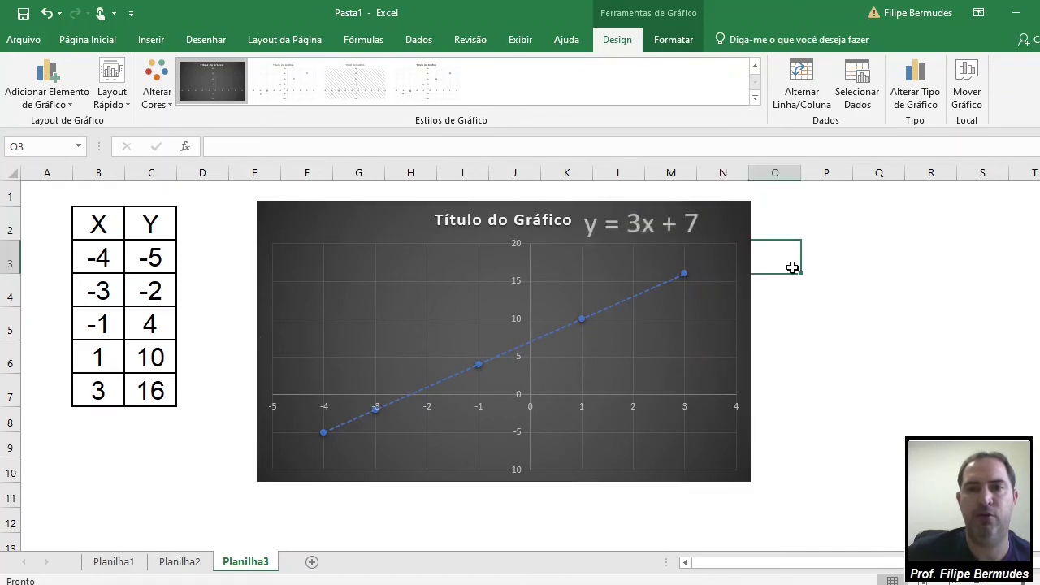
click(650, 230)
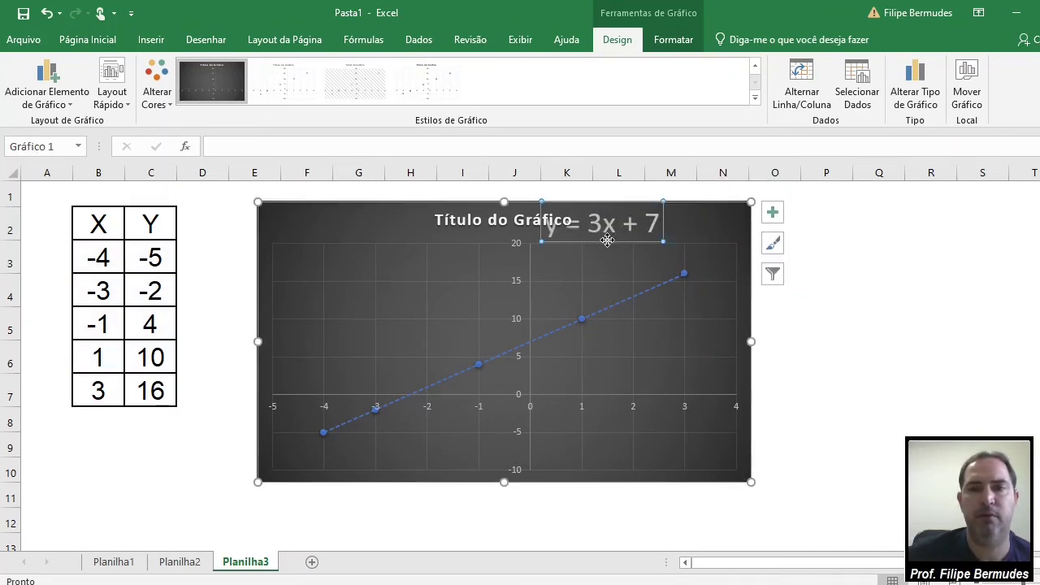
drag(650, 230, 719, 231)
click(839, 282)
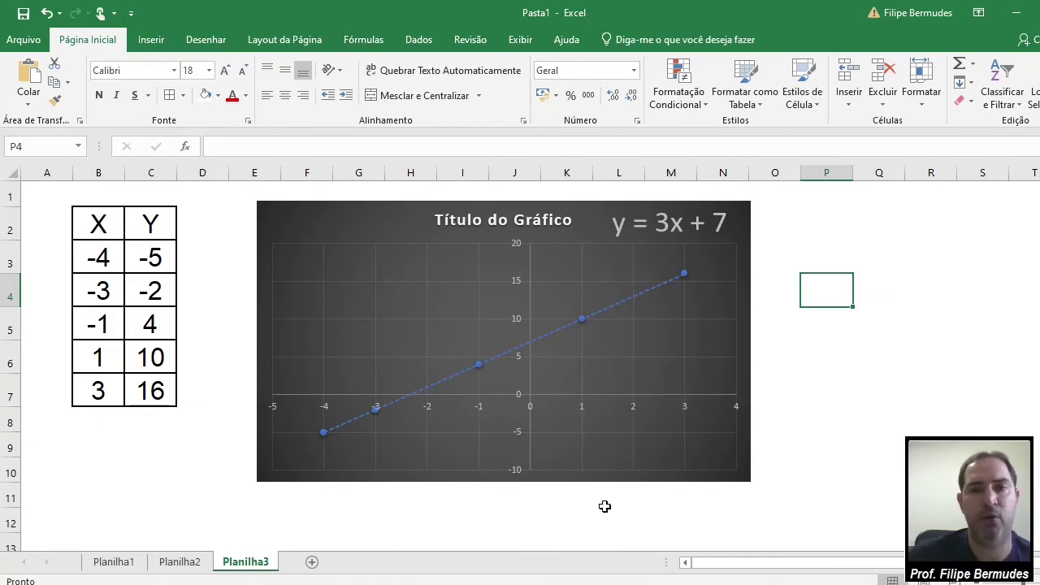
scroll(604, 507, down, 1)
scroll(605, 507, up, 1)
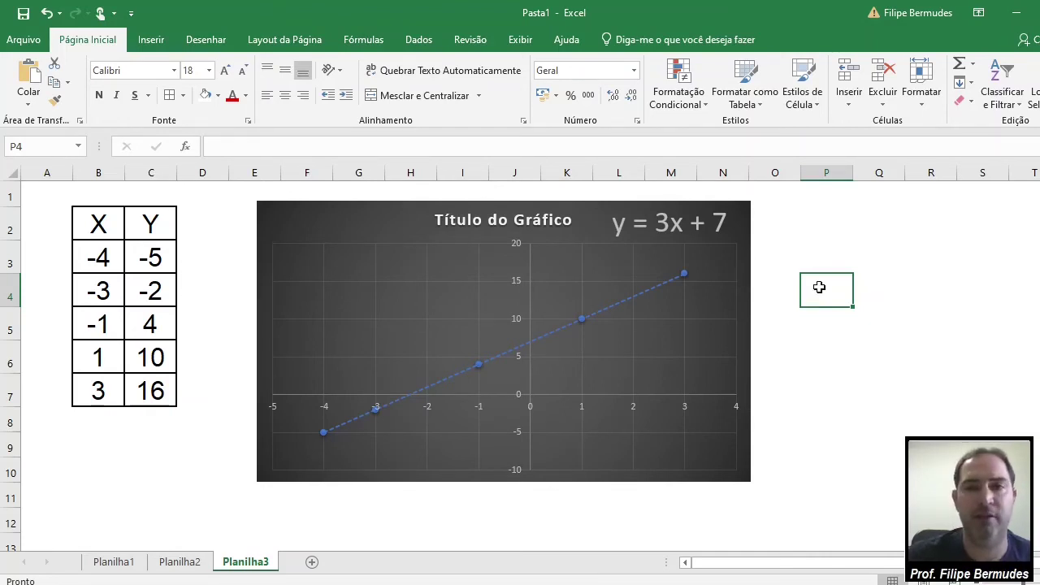
Step: Enter the headings X and y in cells P2 and Q2 of Planilha3, and the value -30 in P3
click(822, 227)
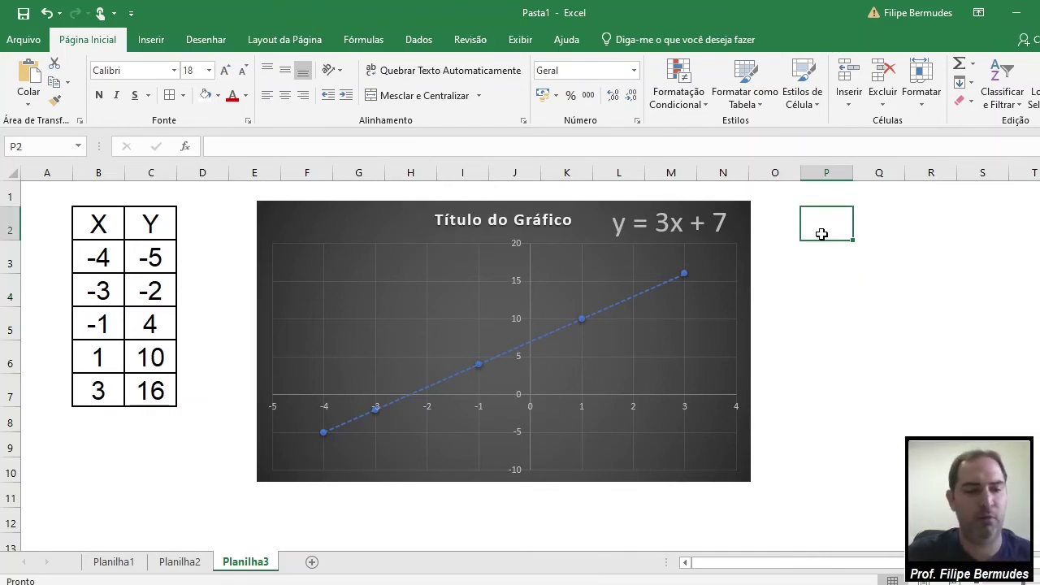
text(X)
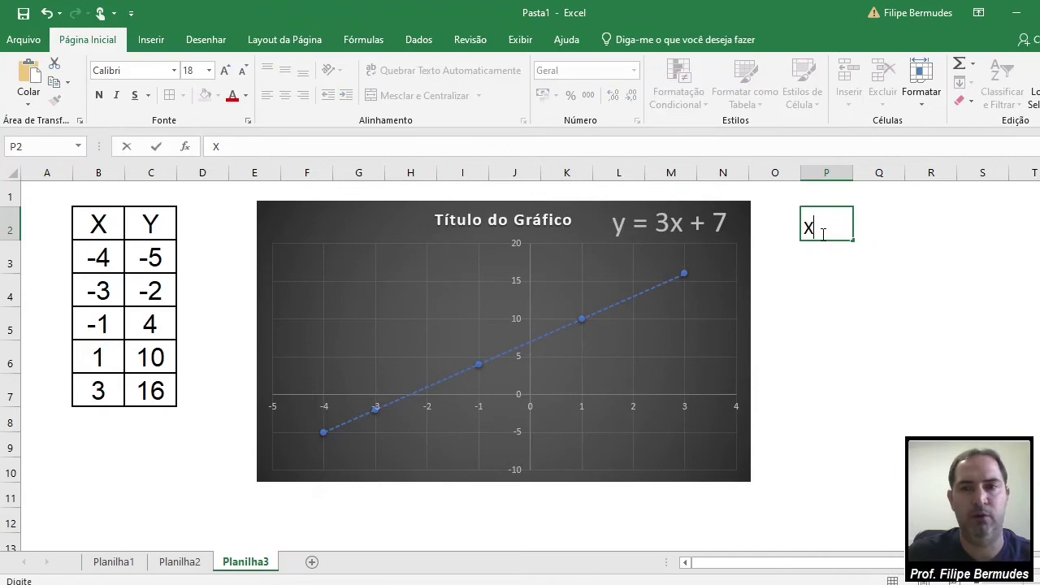
click(878, 216)
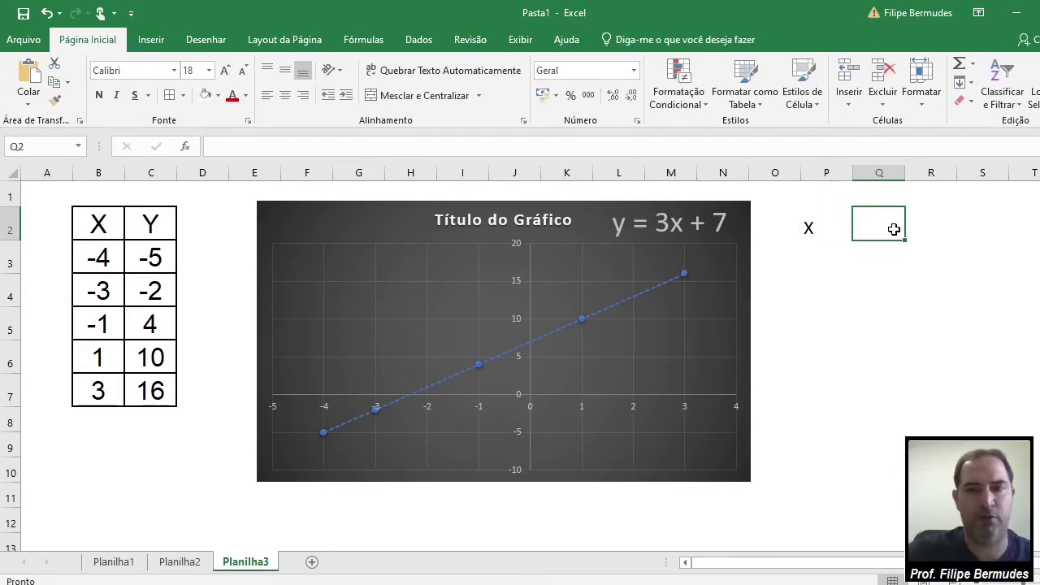
text(y)
click(832, 250)
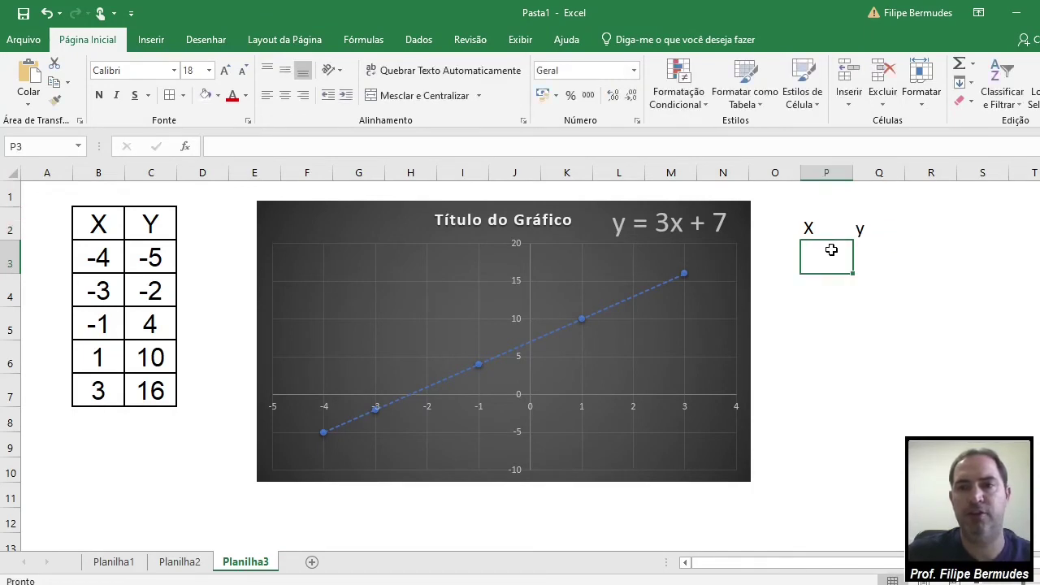
text(-30)
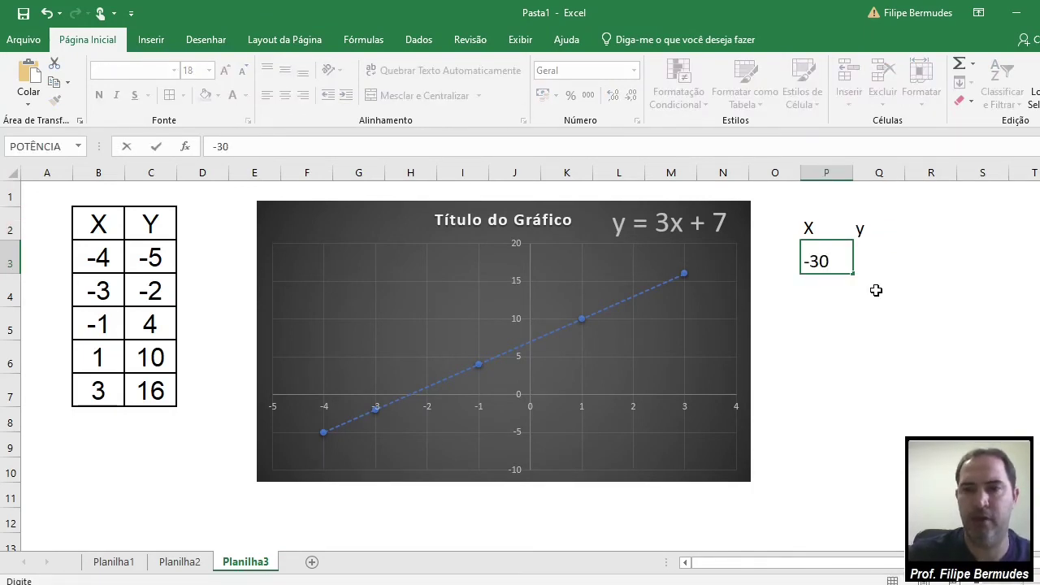
click(861, 260)
Step: Apply borders to all cells in P2:Q3 and center their contents horizontally
drag(817, 232, 861, 267)
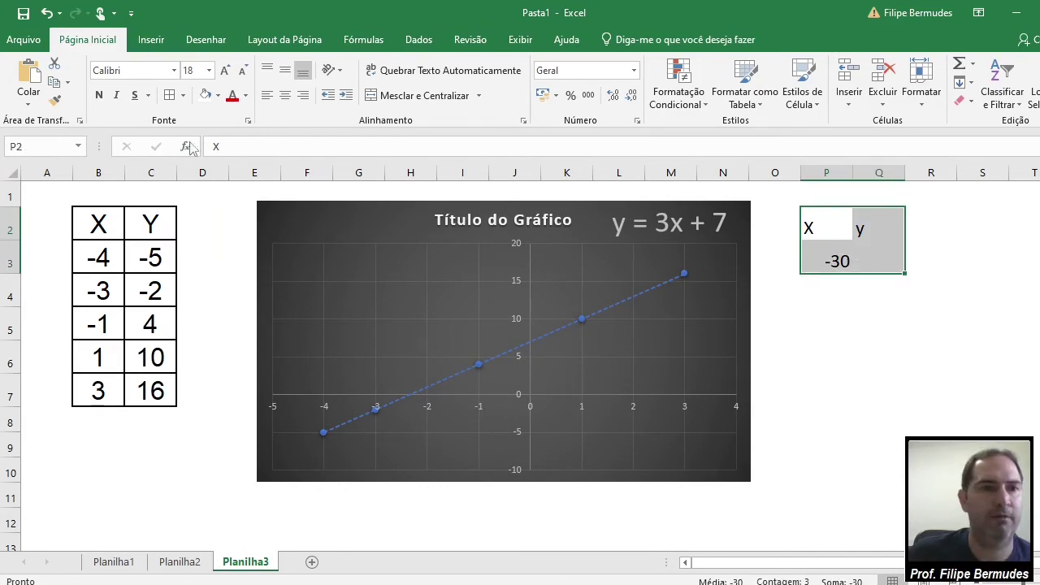
click(169, 95)
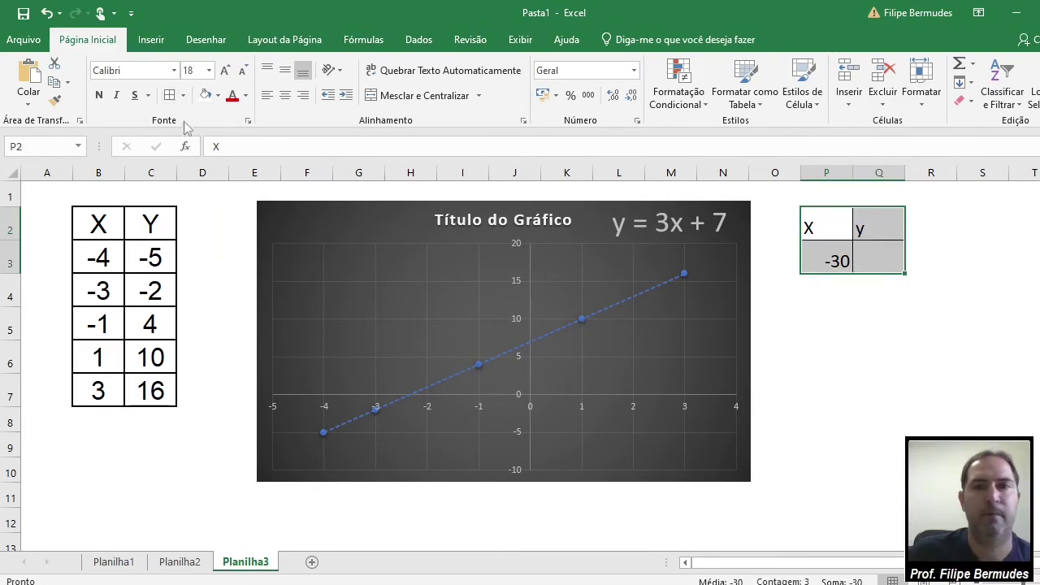
click(284, 97)
click(938, 265)
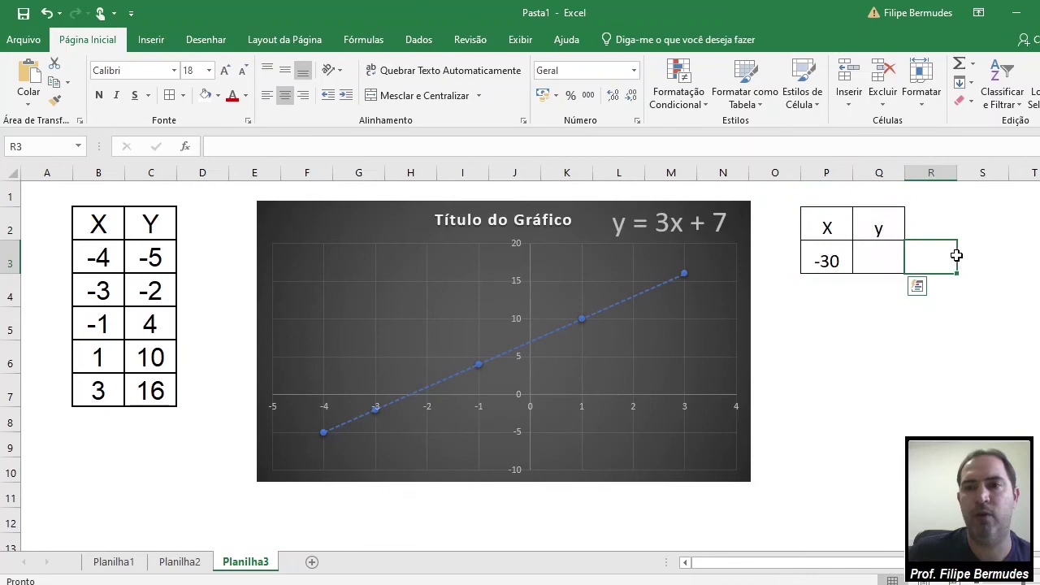
Step: Calculate y in cell Q3 with the formula =3*P3+7
click(882, 260)
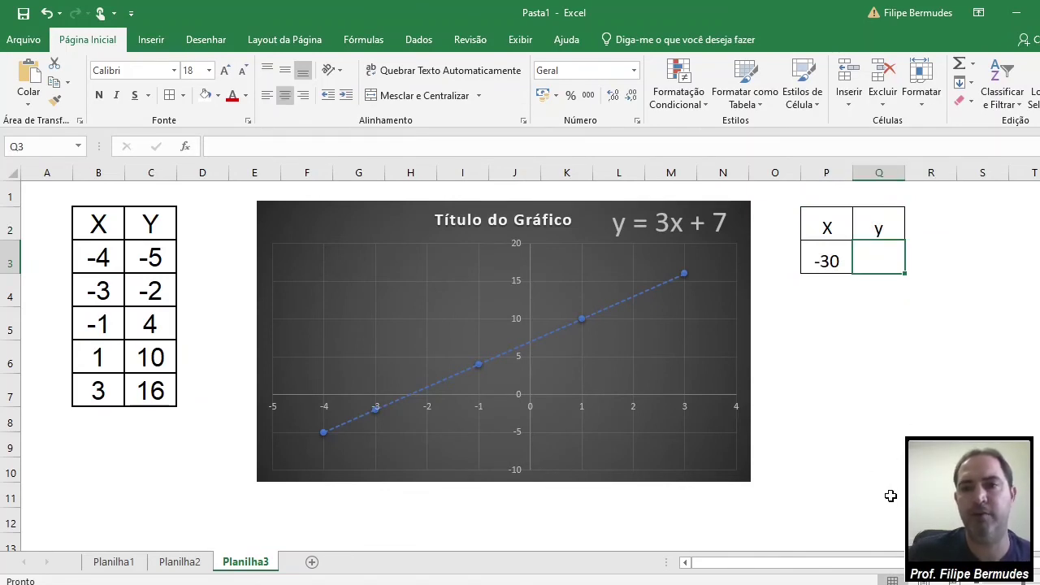
text(=)
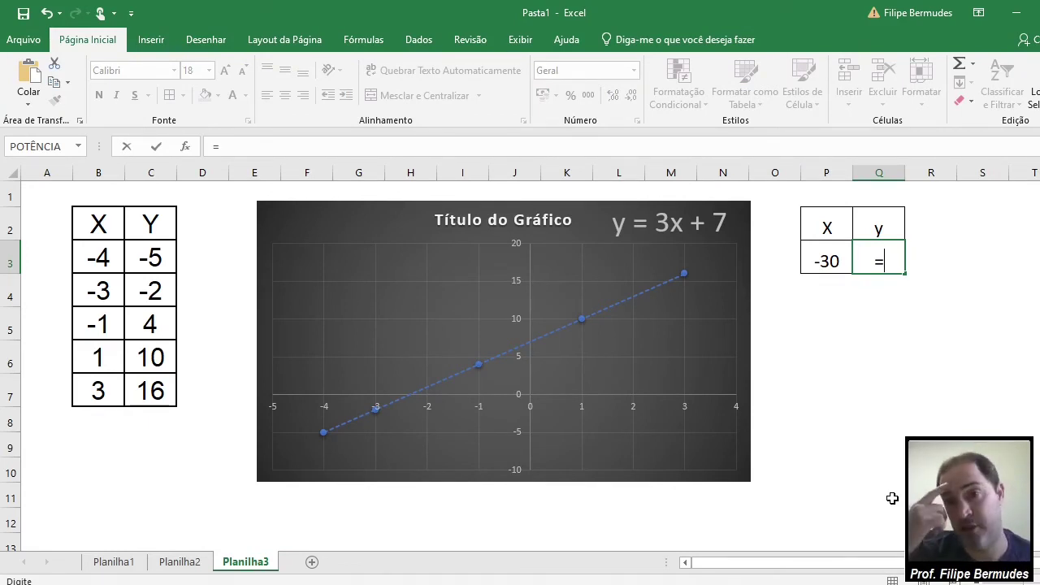
text(3)
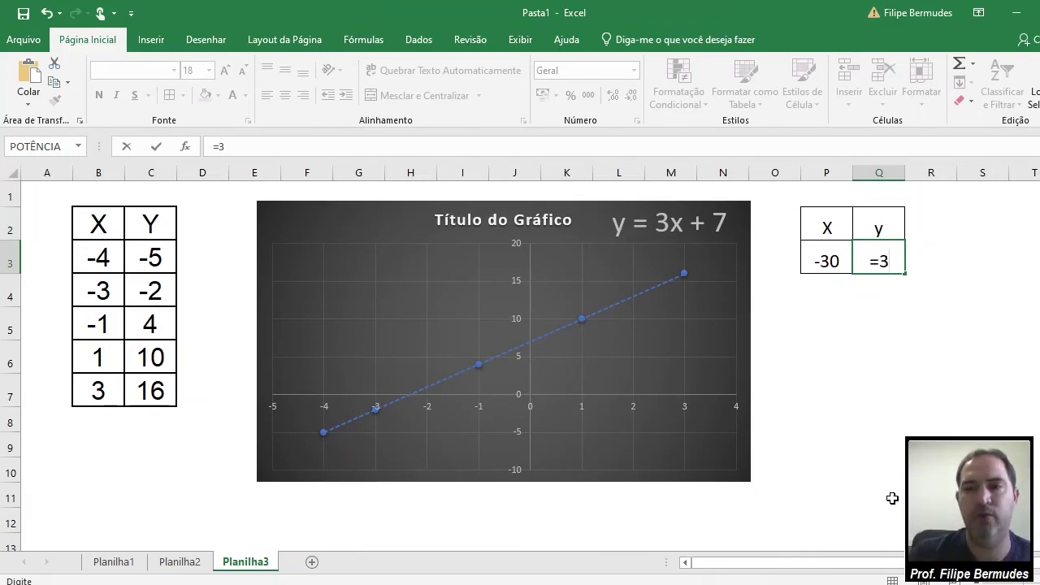
text(*)
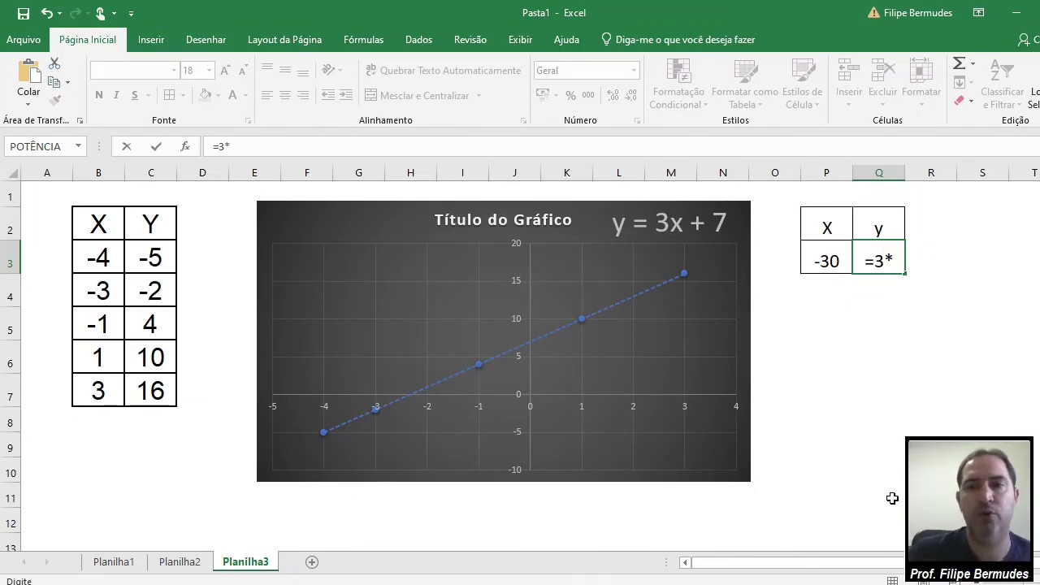
click(829, 261)
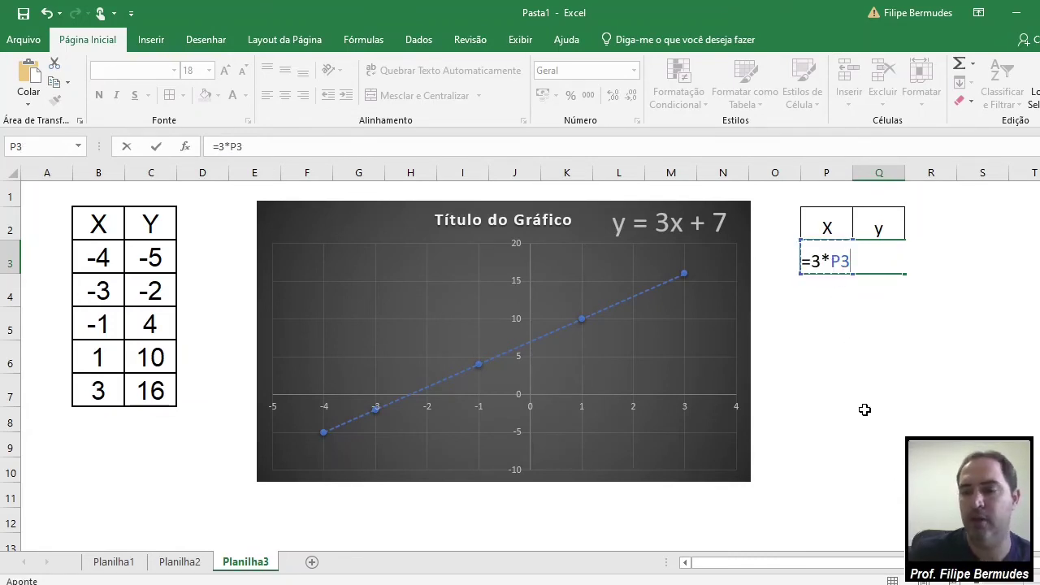
text(+7)
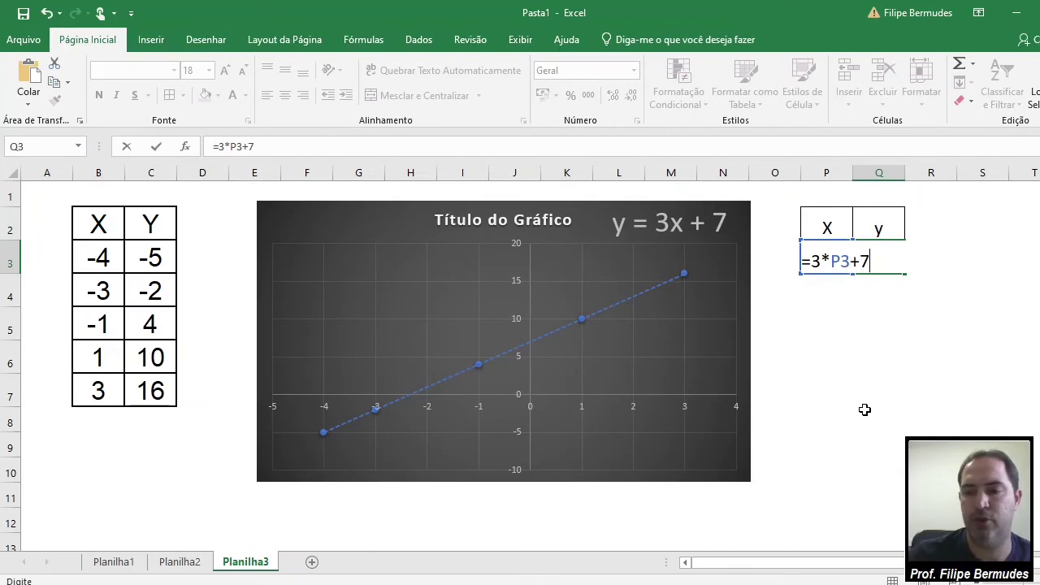
key(Return)
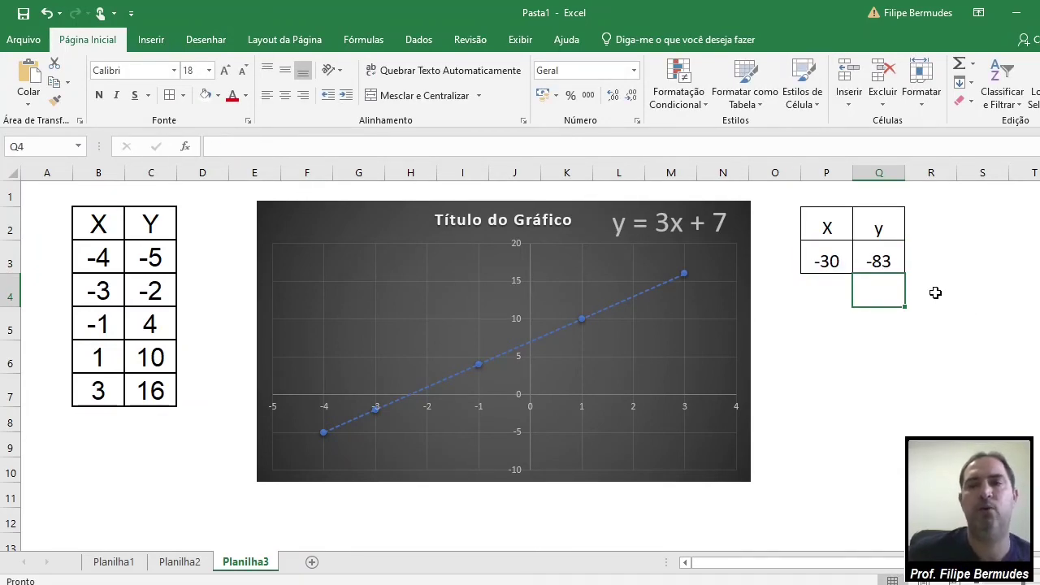
click(935, 293)
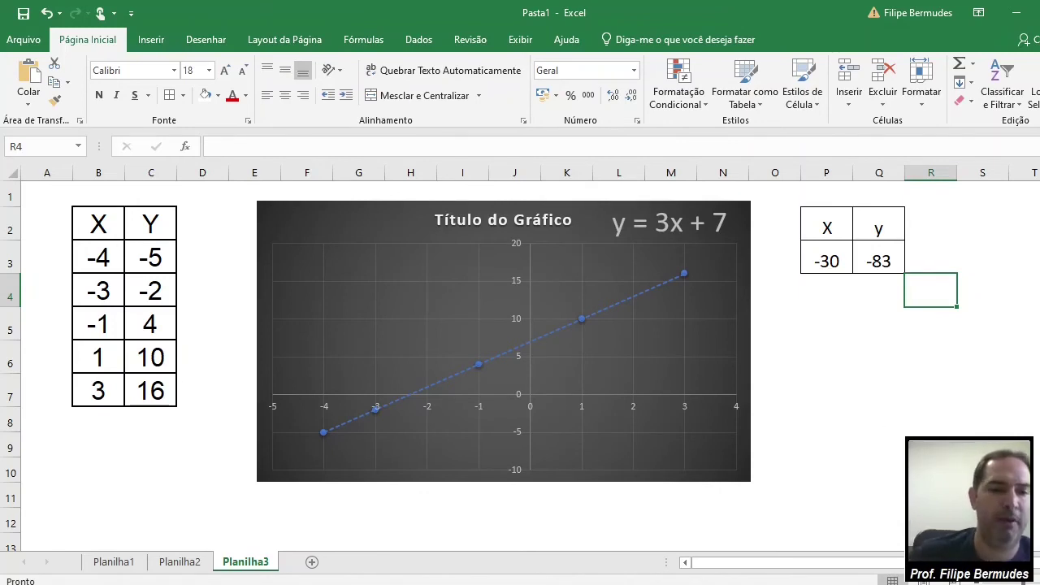
Step: Add a worksheet after Planilha3, read item 04 in the Word assignment, and reproduce its X and Y table in B3:C8 of the new Excel sheet
click(311, 562)
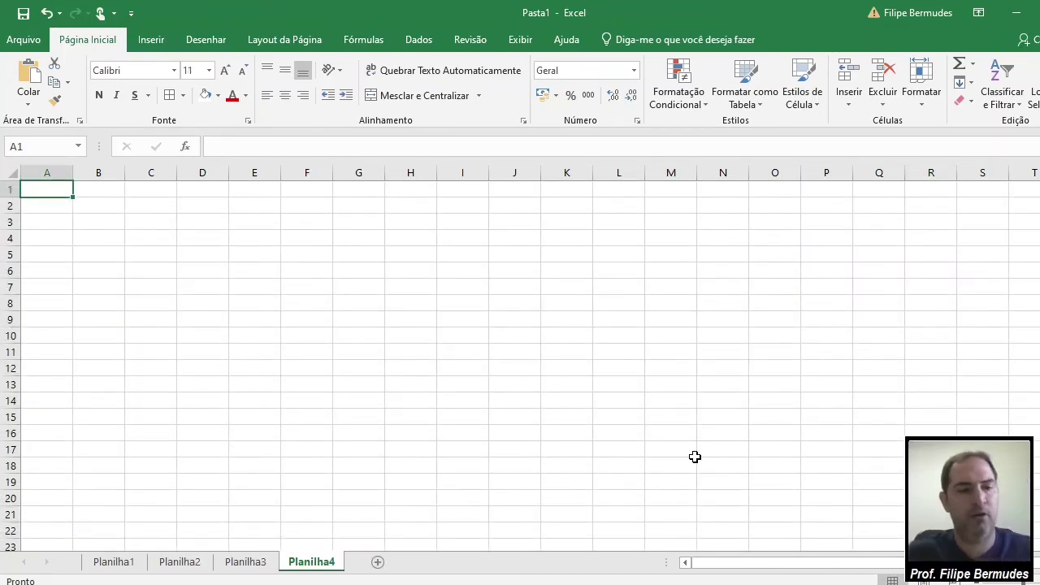
key(alt+Tab)
scroll(699, 366, down, 6)
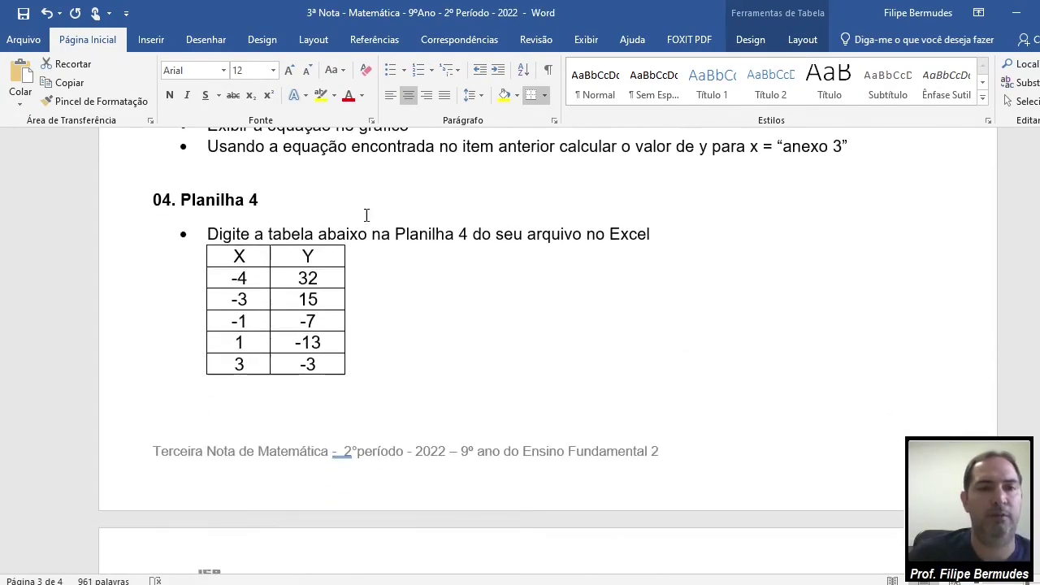
scroll(613, 272, down, 7)
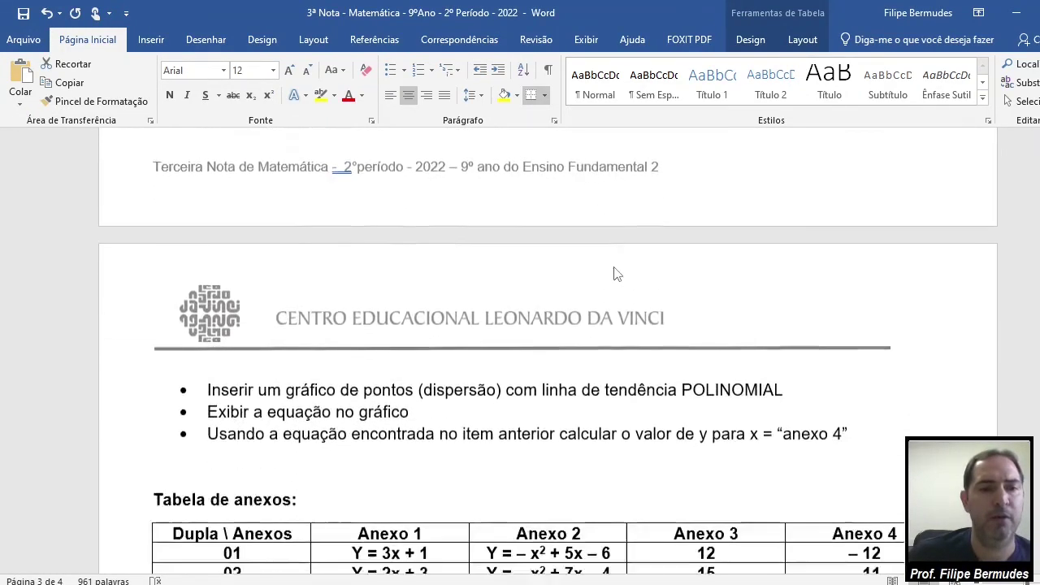
scroll(313, 376, up, 2)
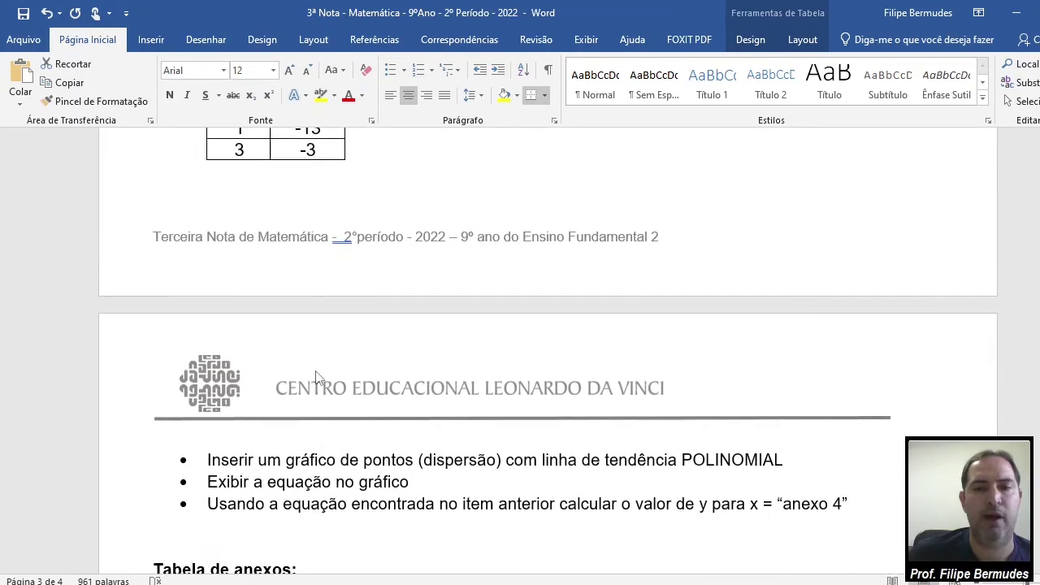
scroll(317, 378, up, 4)
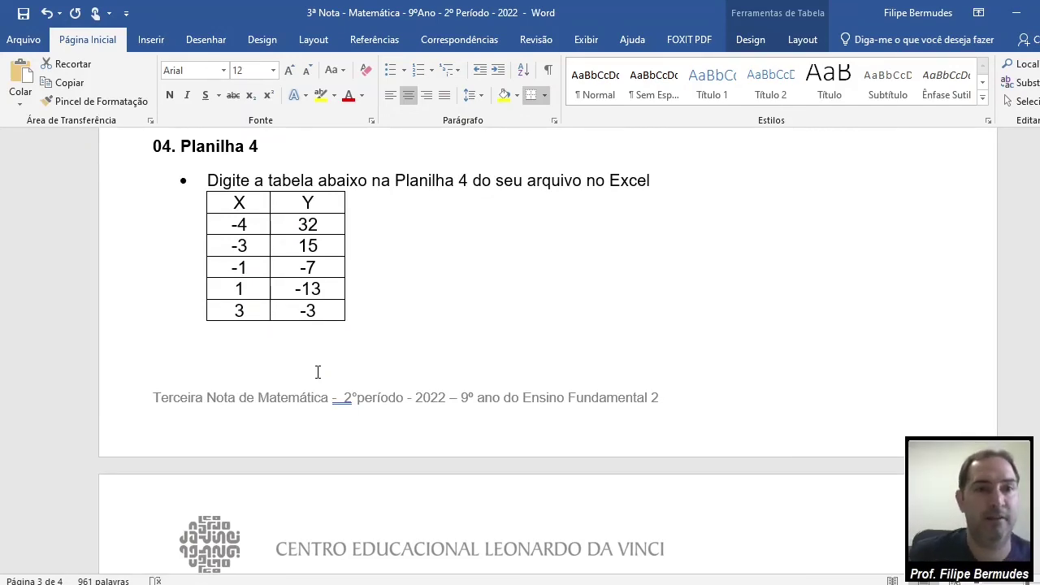
key(alt+Tab)
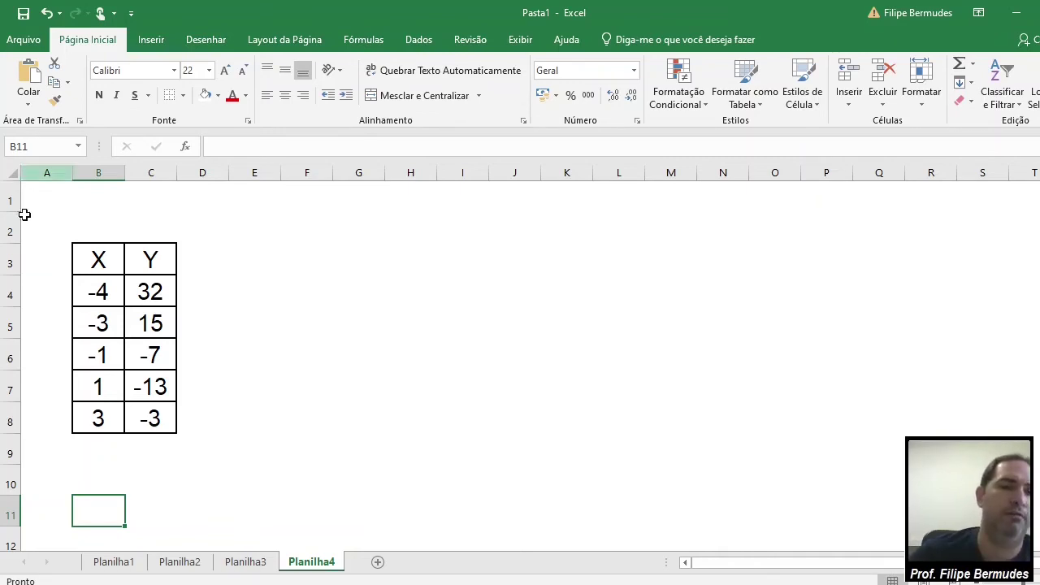
Step: Insert a markers-only scatter chart from the X and Y values in B4:C8 of Planilha4
drag(91, 291, 151, 418)
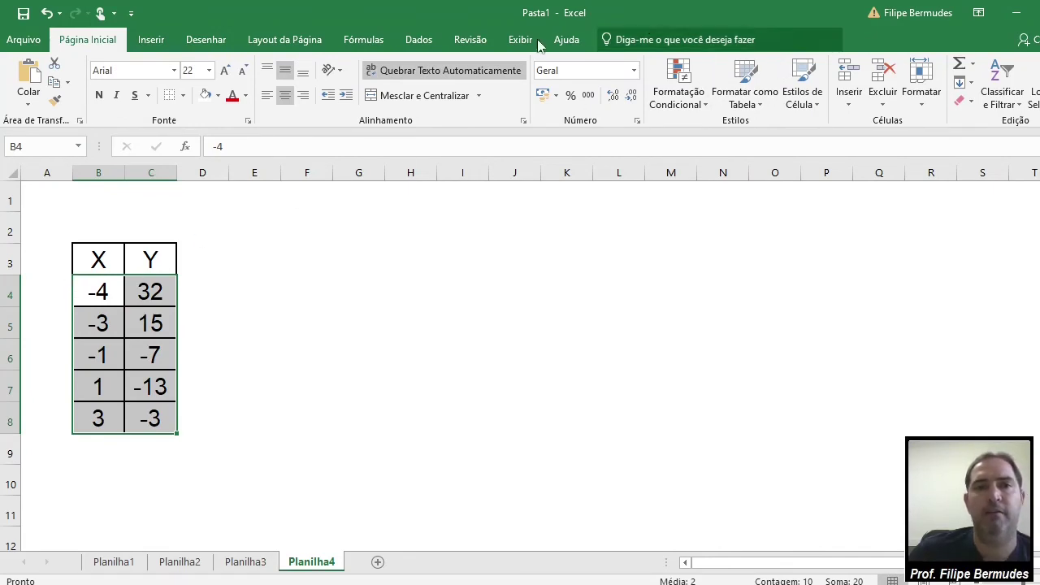
click(152, 40)
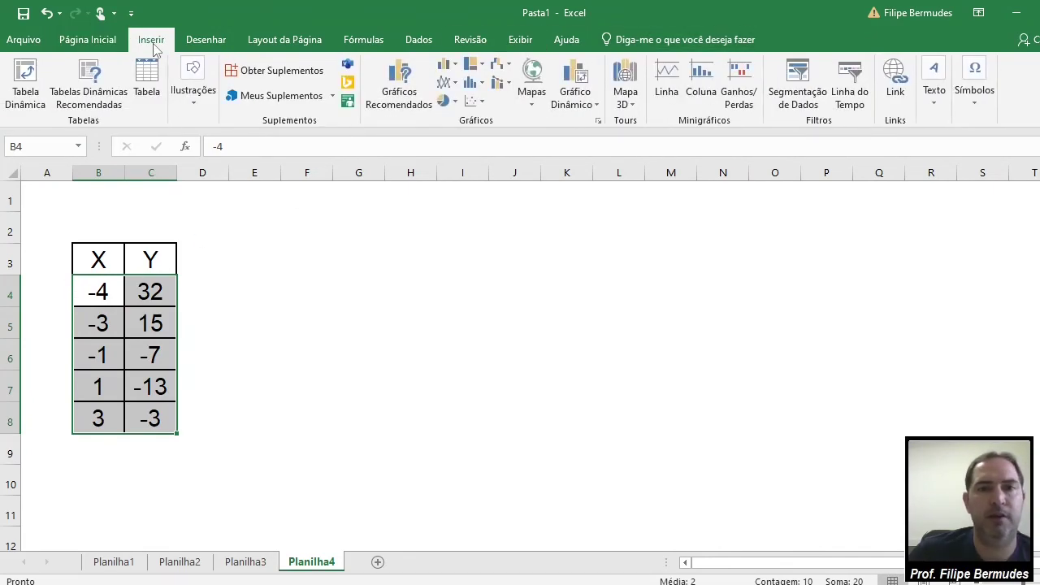
click(480, 104)
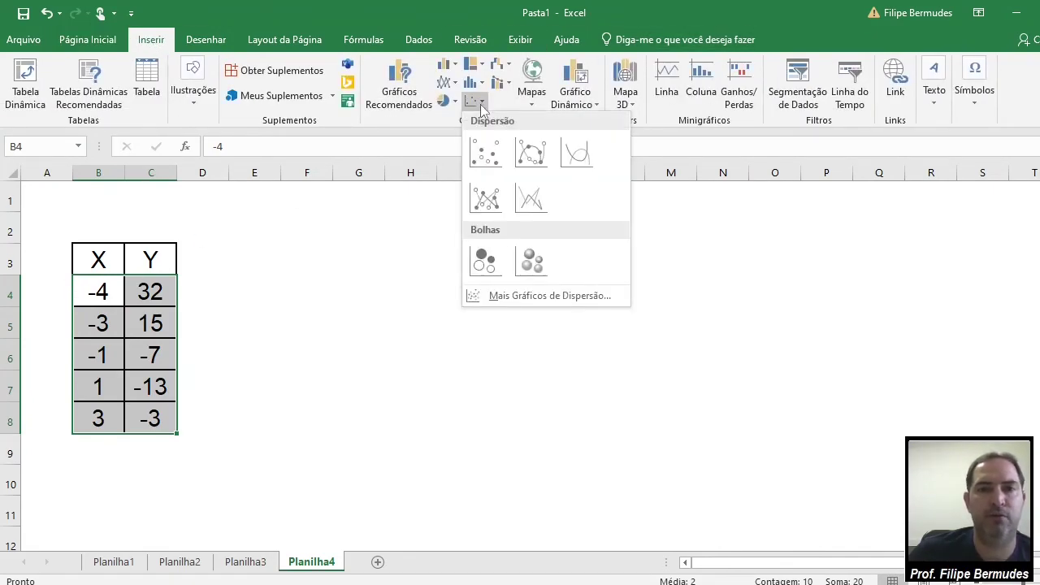
click(486, 154)
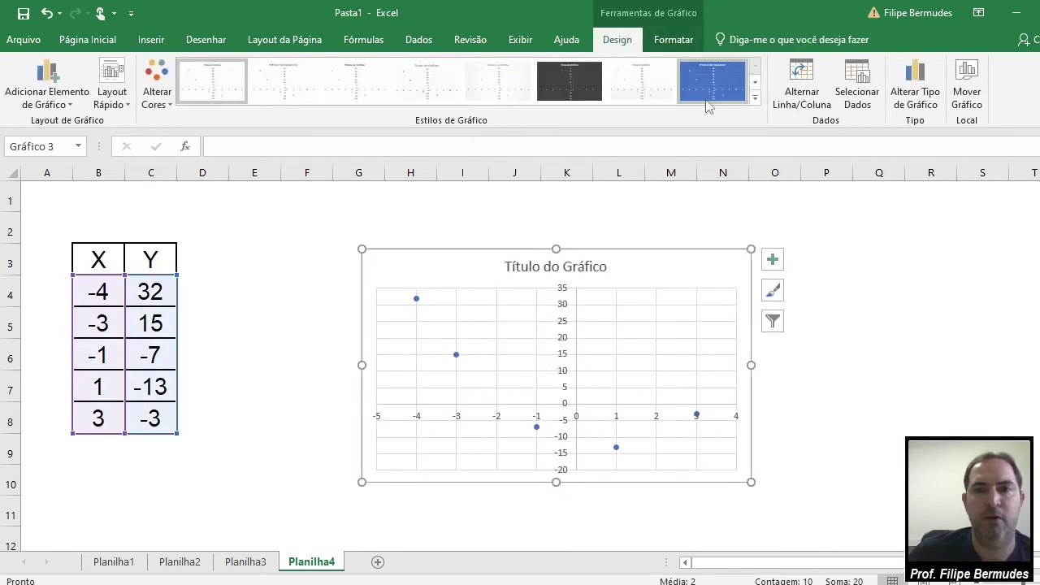
Step: Apply the dark gradient background style to the Planilha4 chart and enlarge it to span about columns D to O, rows 2 to 11
click(755, 97)
click(201, 142)
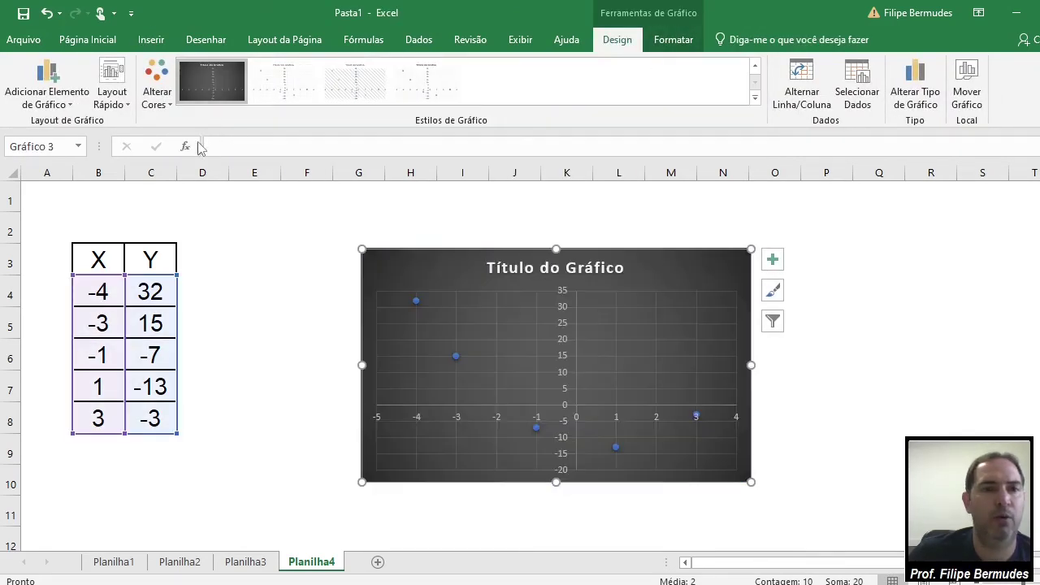
drag(361, 249, 207, 208)
drag(750, 482, 775, 512)
click(845, 480)
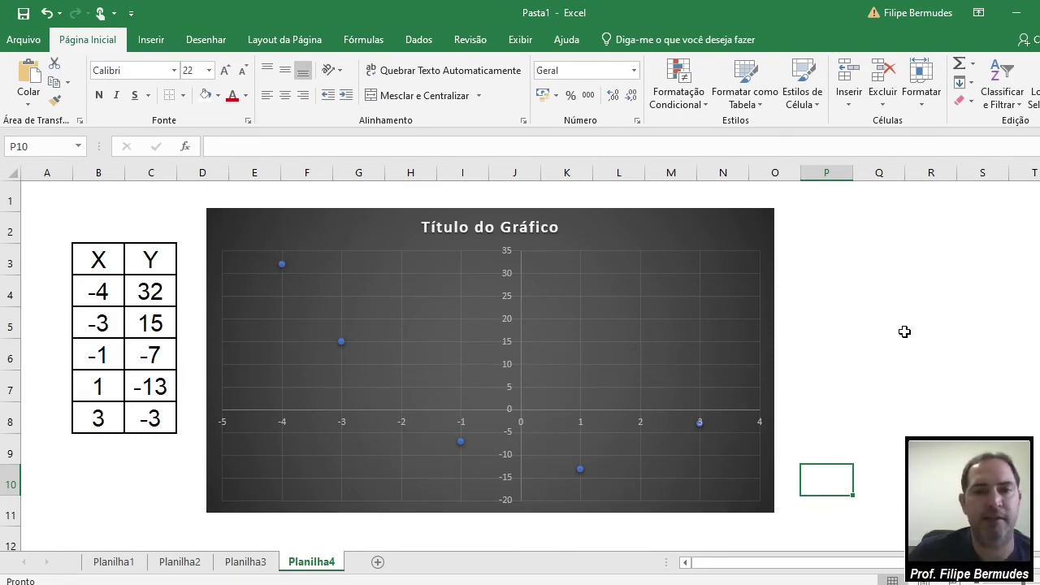
Step: Add a polynomial trendline to the data series in the Planilha4 scatter chart
click(341, 343)
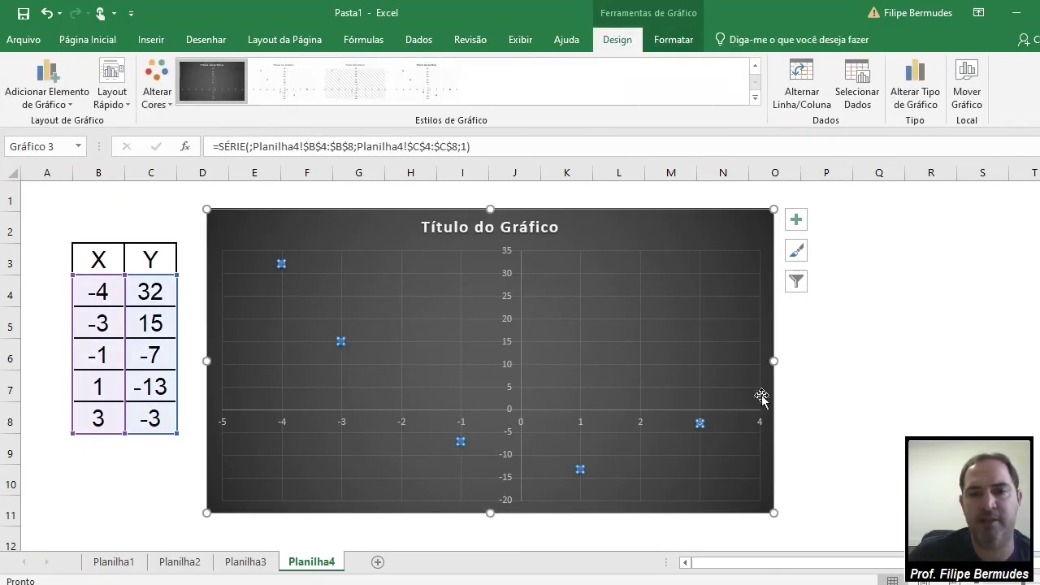
right_click(341, 342)
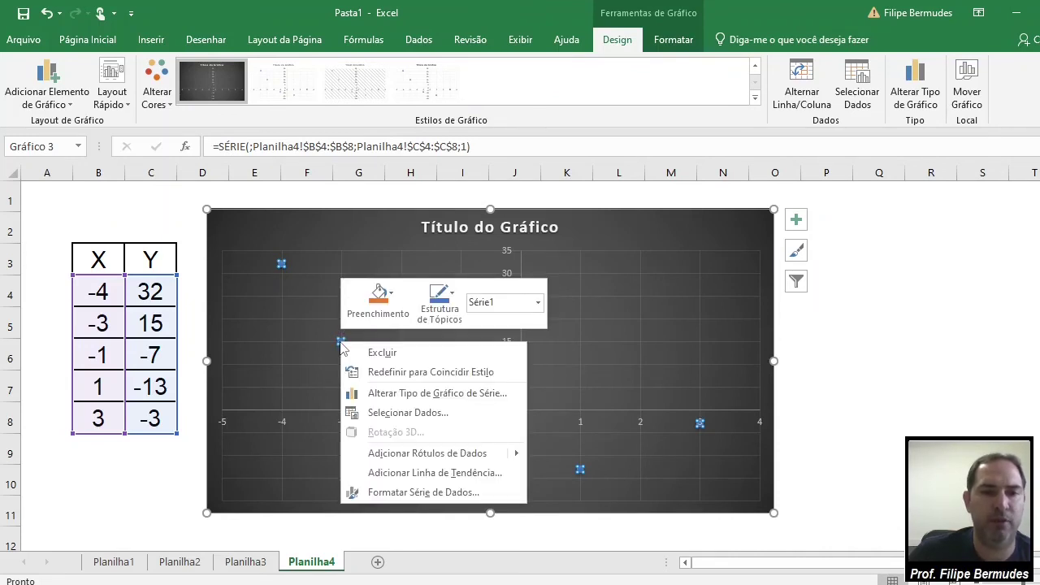
click(428, 475)
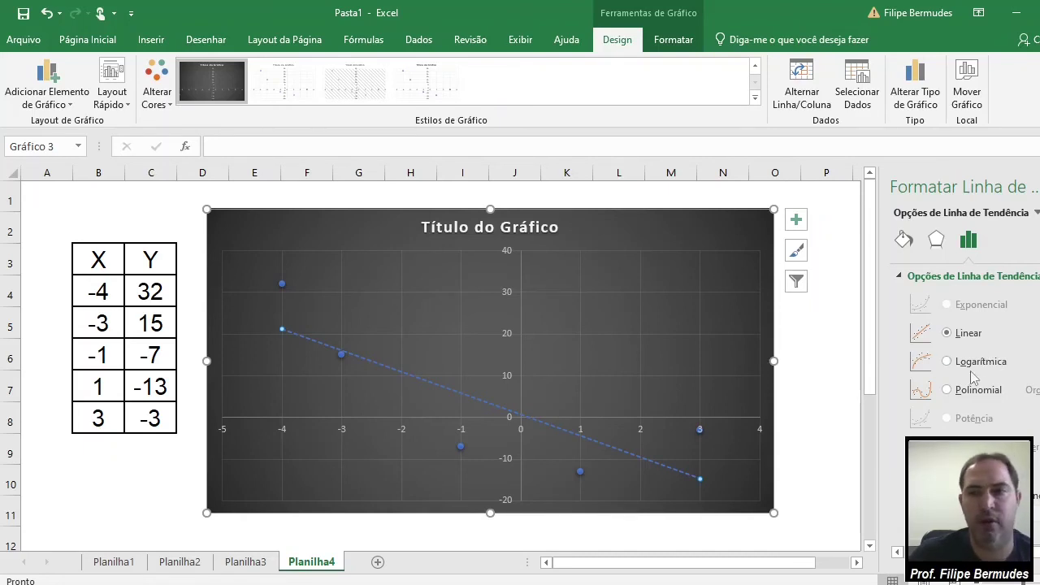
click(948, 390)
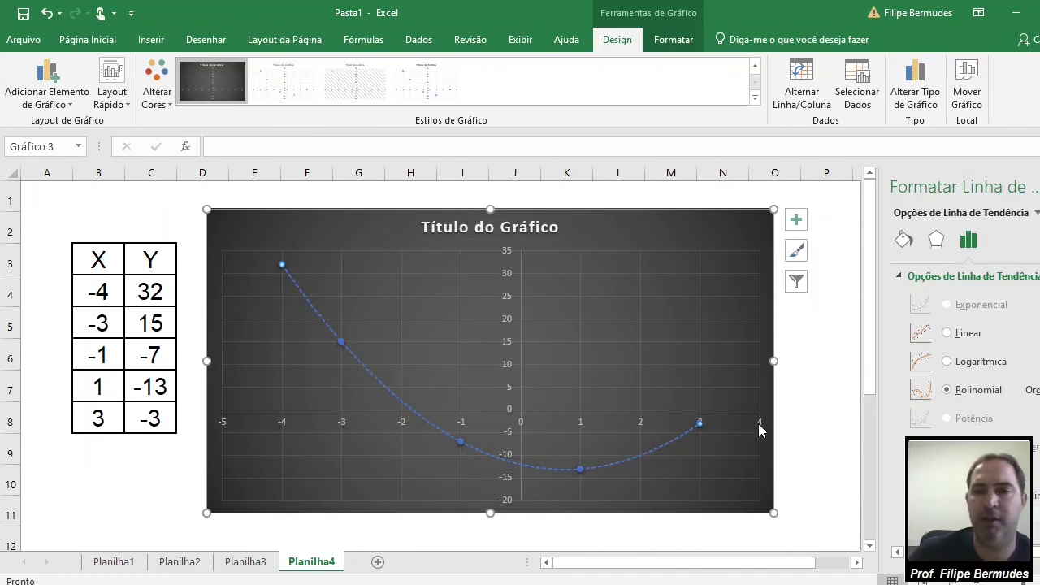
Step: Forecast the polynomial trendline forward by 2 periods, to x = 5, and display its equation on the chart, with the equation label selected
scroll(955, 419, down, 2)
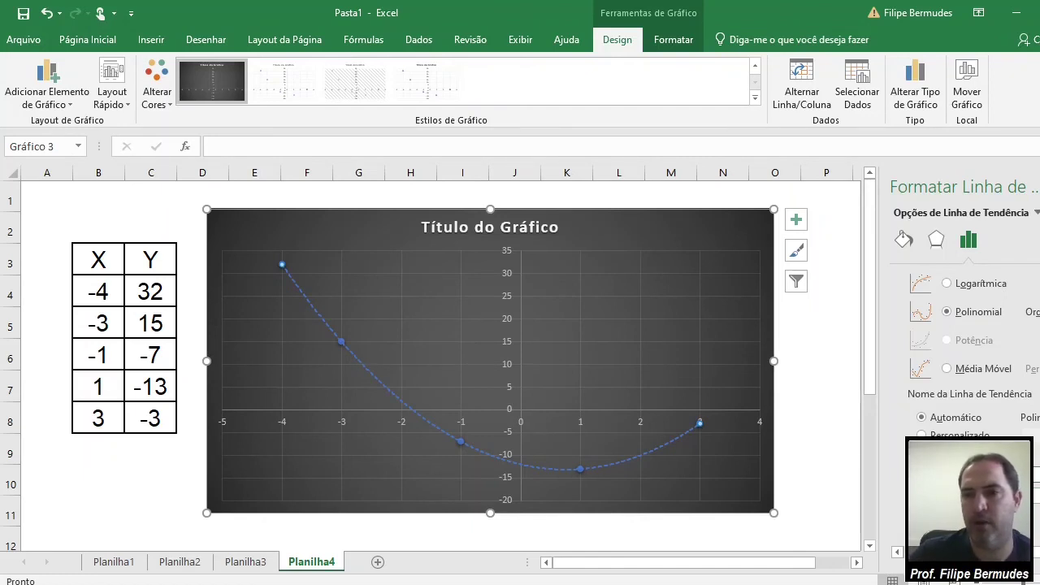
key(Return)
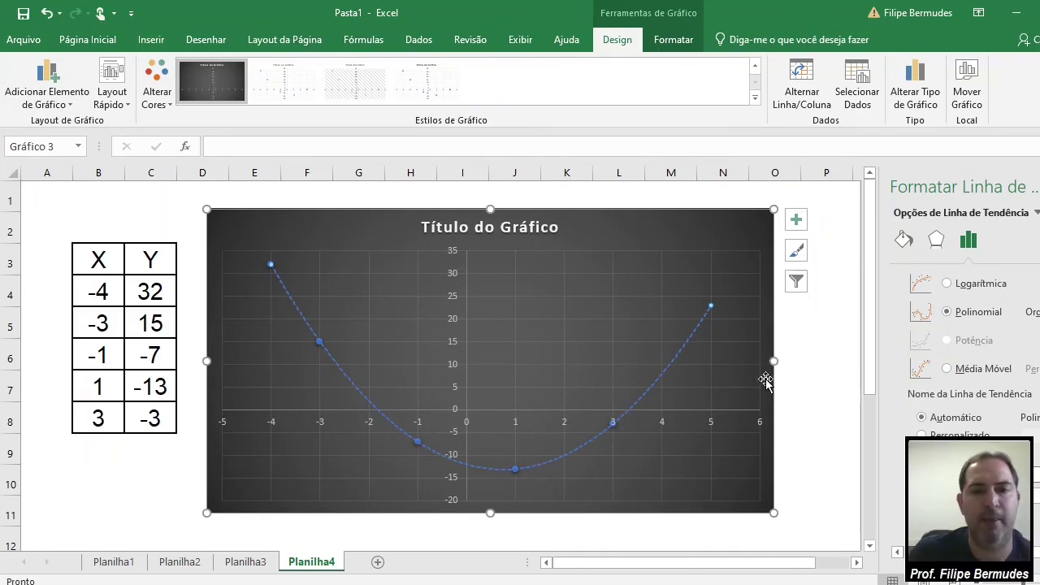
scroll(918, 459, down, 1)
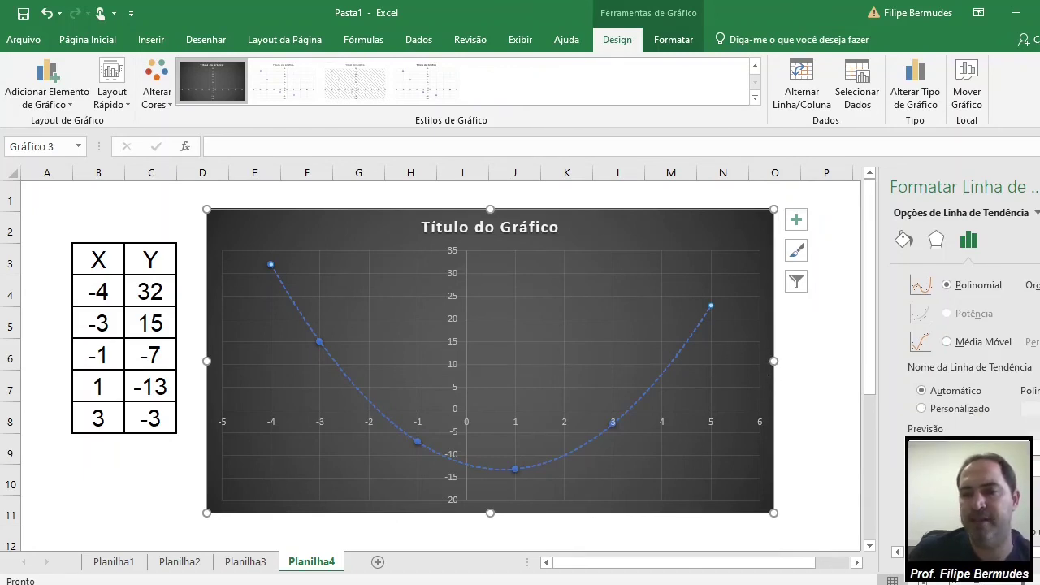
click(916, 511)
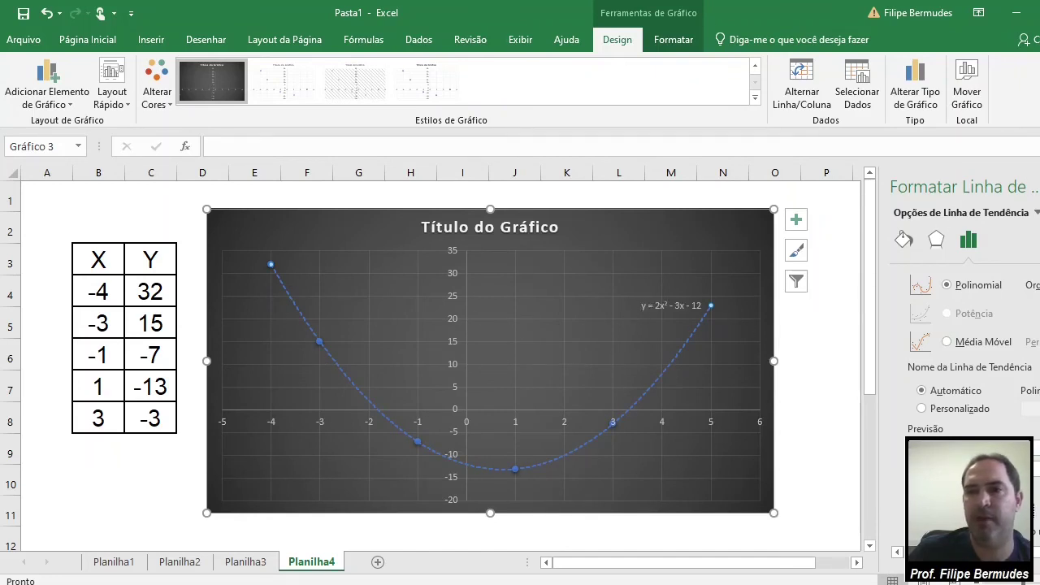
click(1033, 183)
double_click(674, 308)
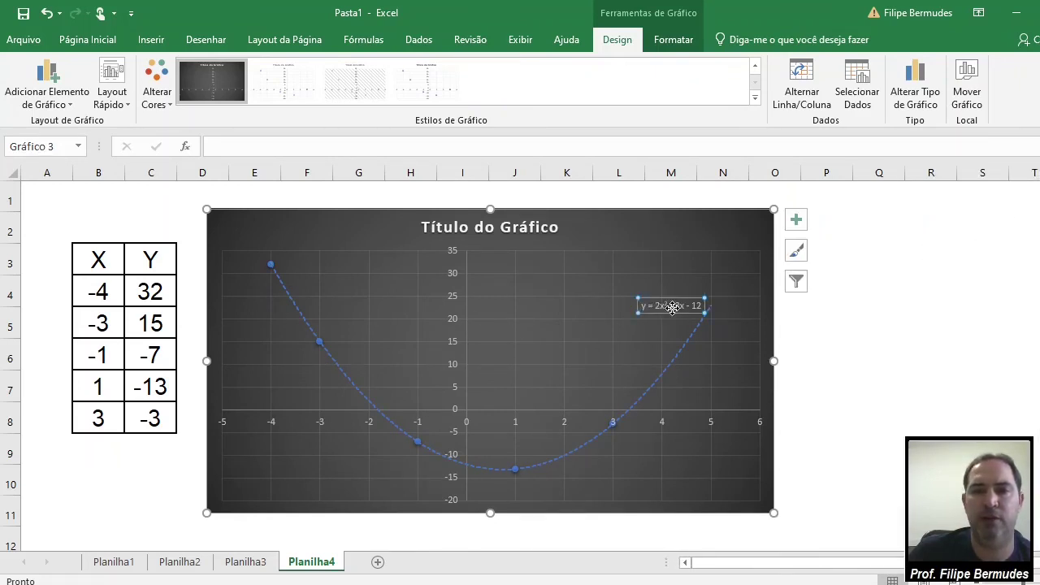